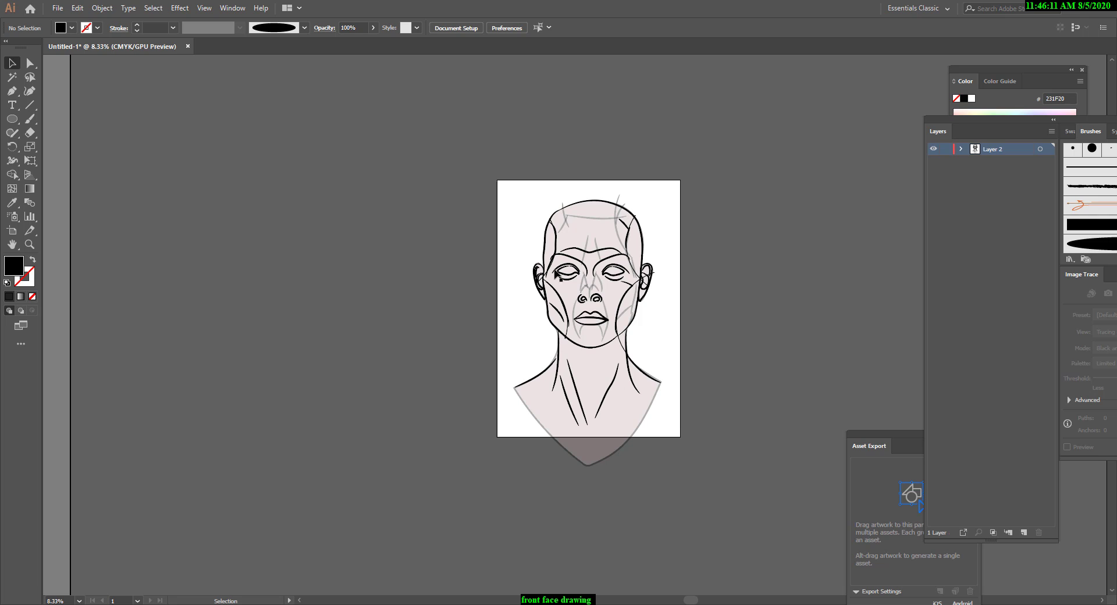
# Select the whole face drawing, move it off the artboard, and bring it back onto the artboard.
pyautogui.moveTo(486, 215); pyautogui.dragTo(689, 477)
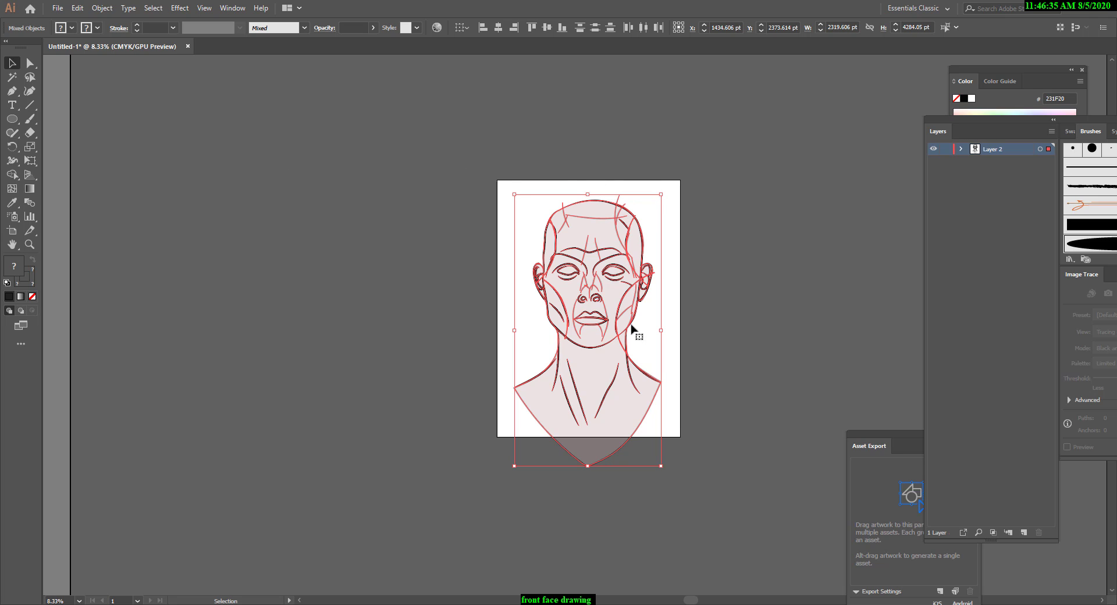
pyautogui.moveTo(630, 330); pyautogui.dragTo(413, 245)
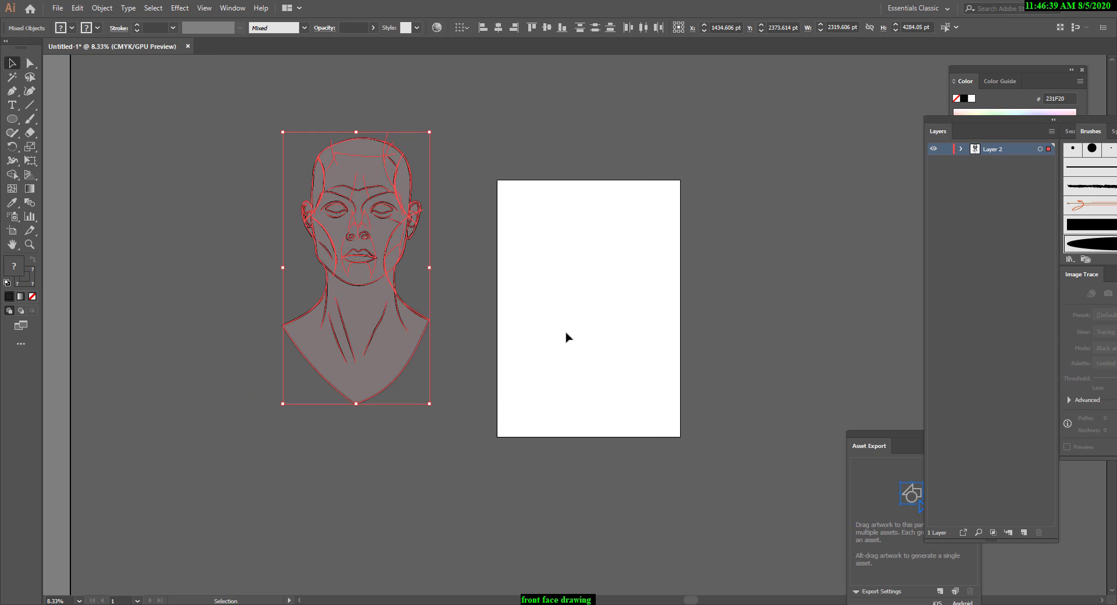
pyautogui.click(260, 169)
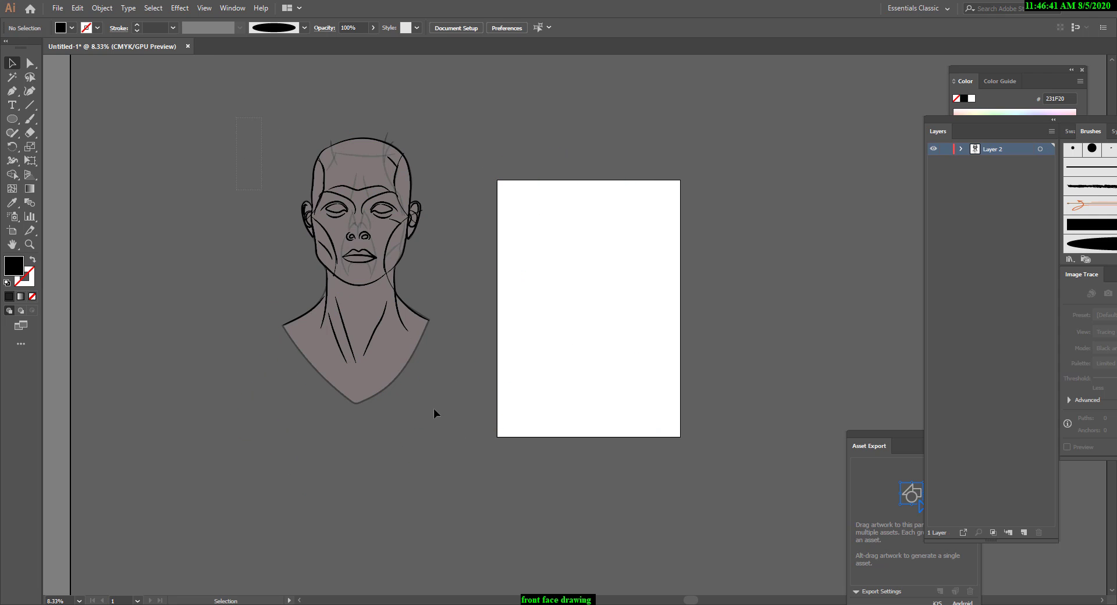
pyautogui.click(401, 282)
pyautogui.moveTo(393, 270); pyautogui.dragTo(638, 313)
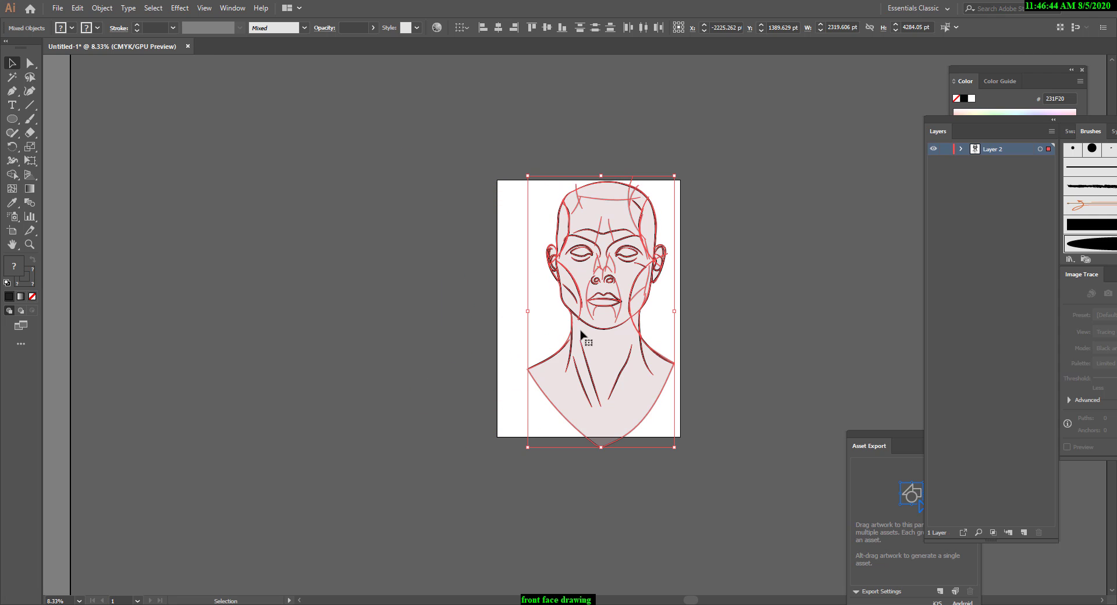
# Review the size and display settings of Artboard 1 in the artboard options, then deselect the artwork.
pyautogui.doubleClick(12, 231)
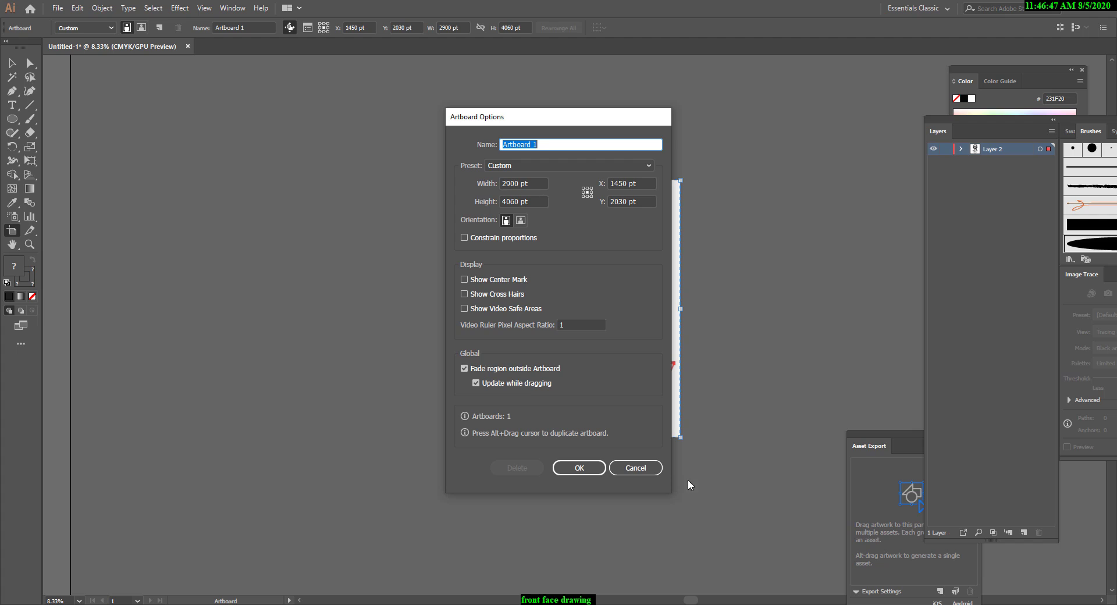
pyautogui.click(578, 468)
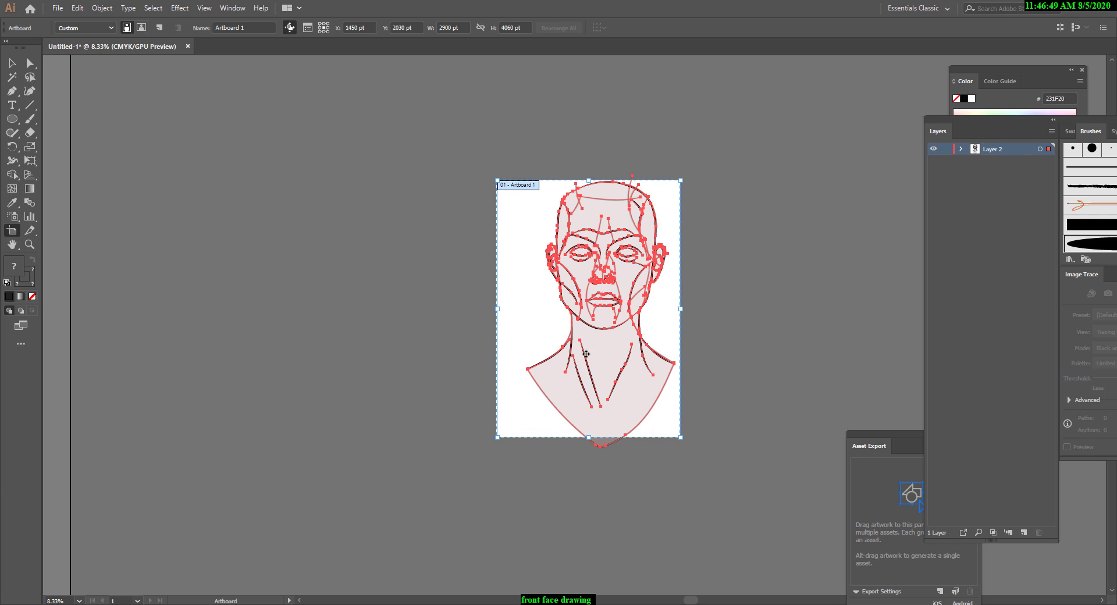
pyautogui.press('v')
pyautogui.click(158, 127)
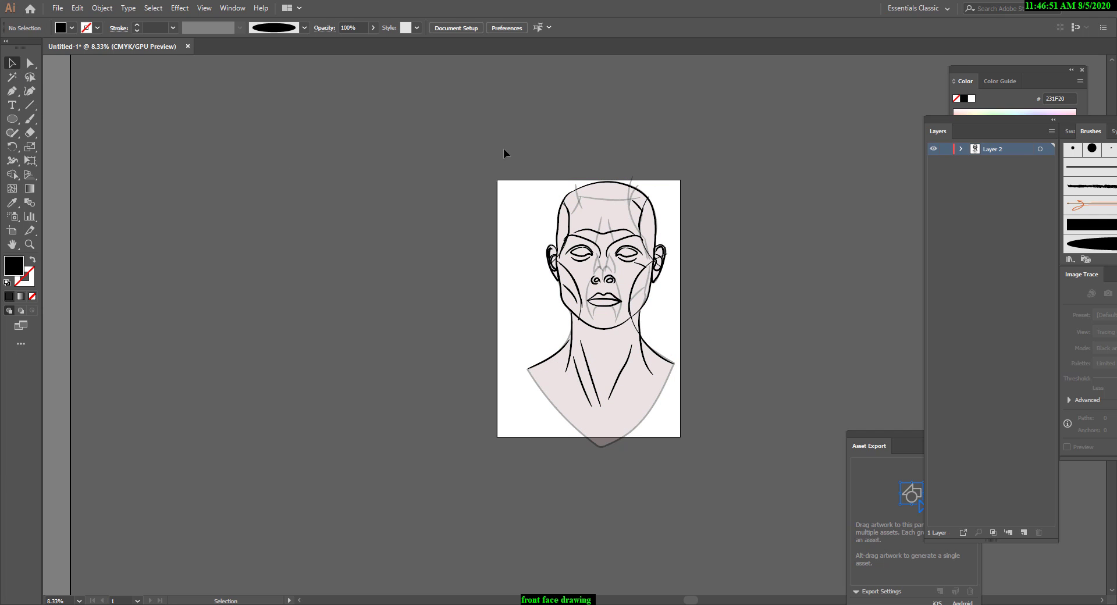
# Move the whole face drawing closer to the artboard's centre, to about X 1543 pt, Y 2143 pt.
pyautogui.moveTo(504, 149); pyautogui.dragTo(662, 394)
pyautogui.moveTo(643, 344)
pyautogui.mouseDown()
pyautogui.moveTo(617, 351)
pyautogui.moveTo(640, 347)
pyautogui.mouseUp()
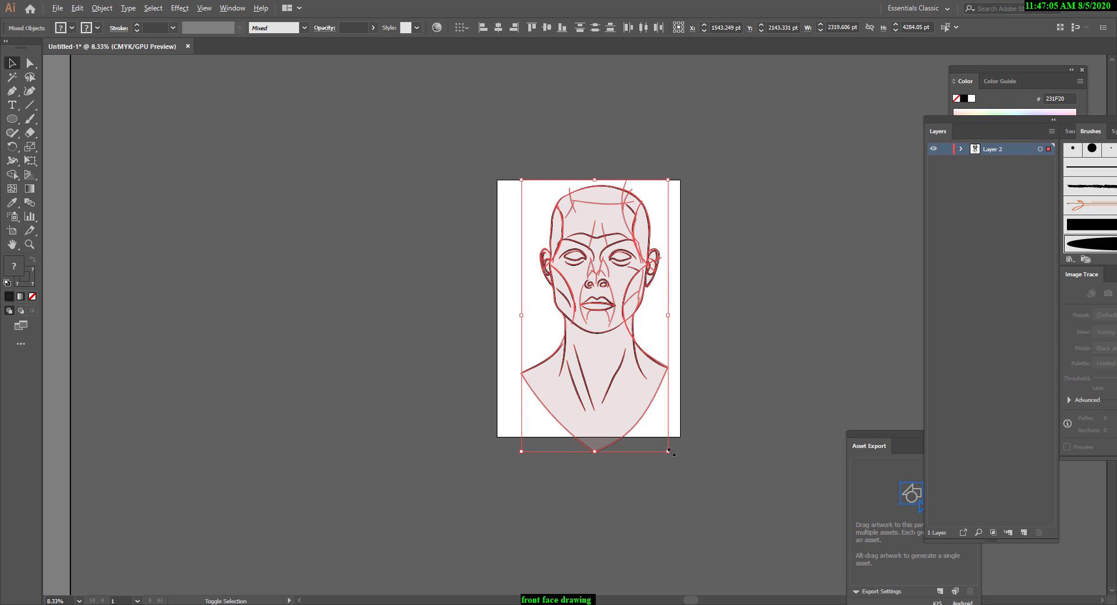
# Scale the unexpanded face drawing down about its centre to about 1601 × 2958 pt and inspect its line thickness.
pyautogui.moveTo(668, 451); pyautogui.dragTo(647, 420)
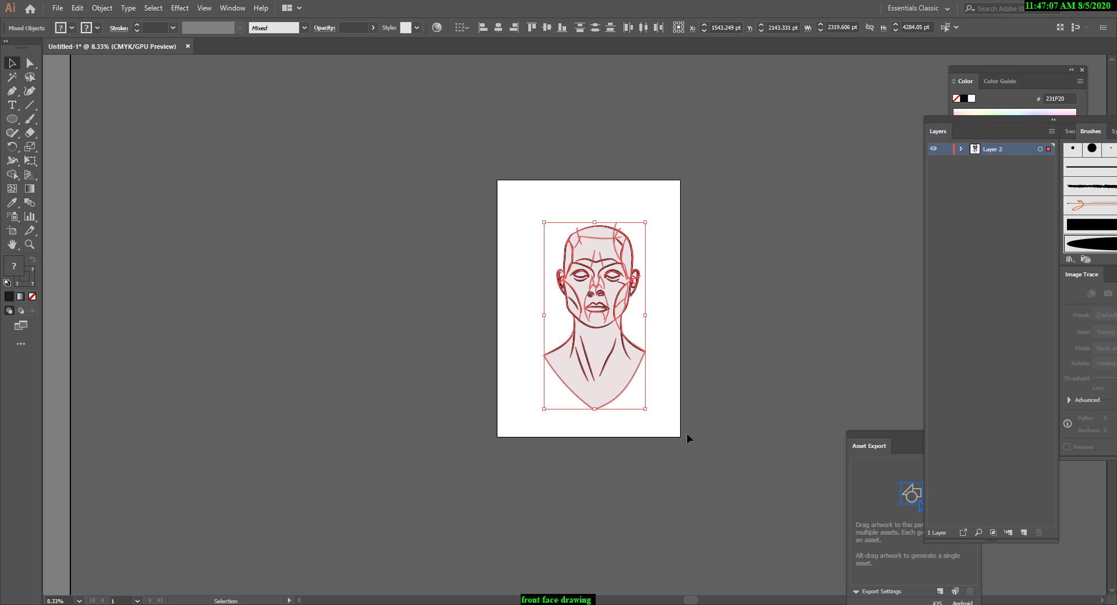
pyautogui.click(724, 415)
pyautogui.hotkey('ctrl', '=')
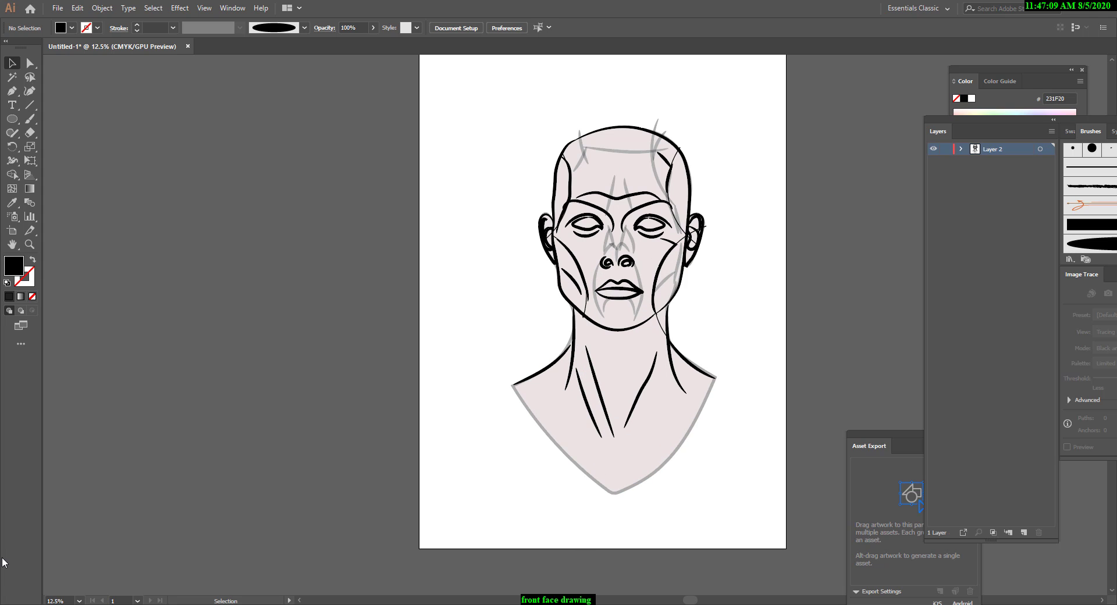
pyautogui.scroll(3, 618, 443)
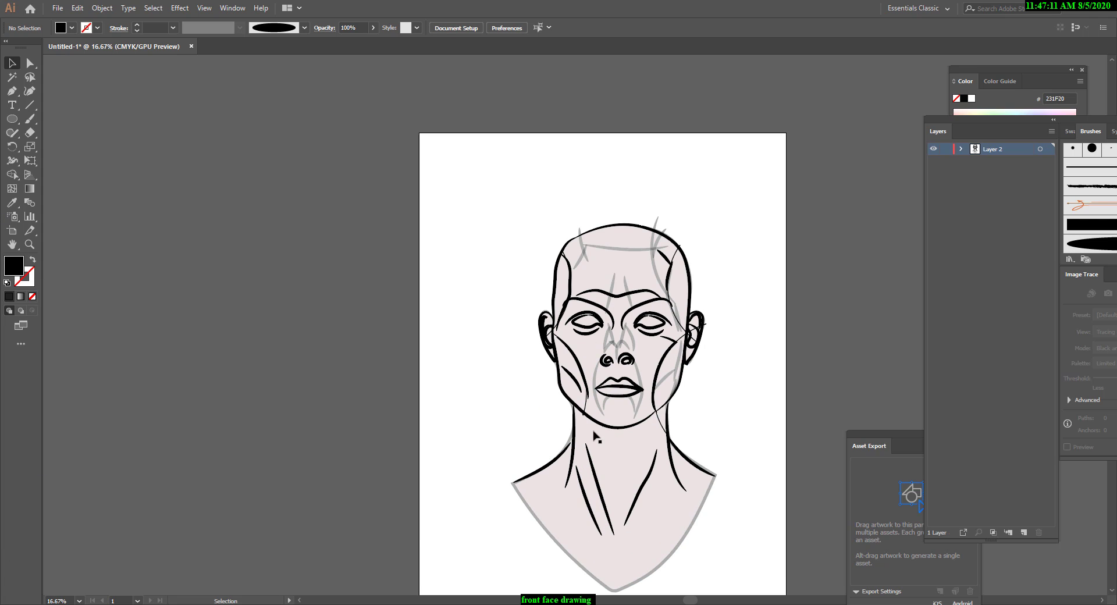
pyautogui.scroll(-2, 567, 471)
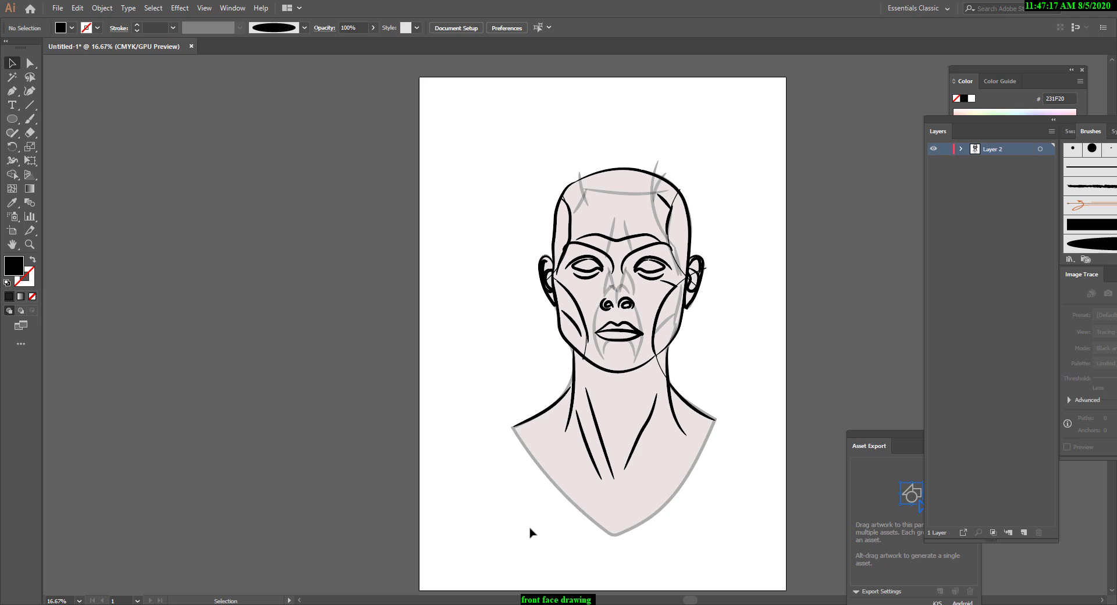
# Undo the accidental text paste and the scaling of the unexpanded face drawing.
pyautogui.press('a')
pyautogui.hotkey('ctrl', 'v')
pyautogui.hotkey('ctrl', 'z')
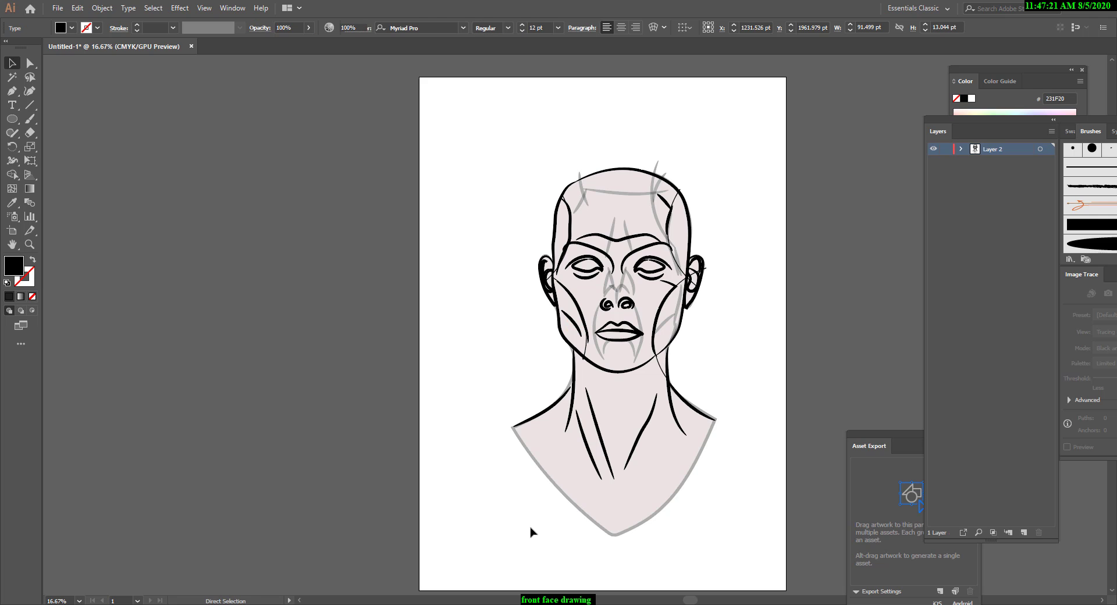
pyautogui.hotkey('ctrl', 'z')
pyautogui.scroll(-2, 581, 503)
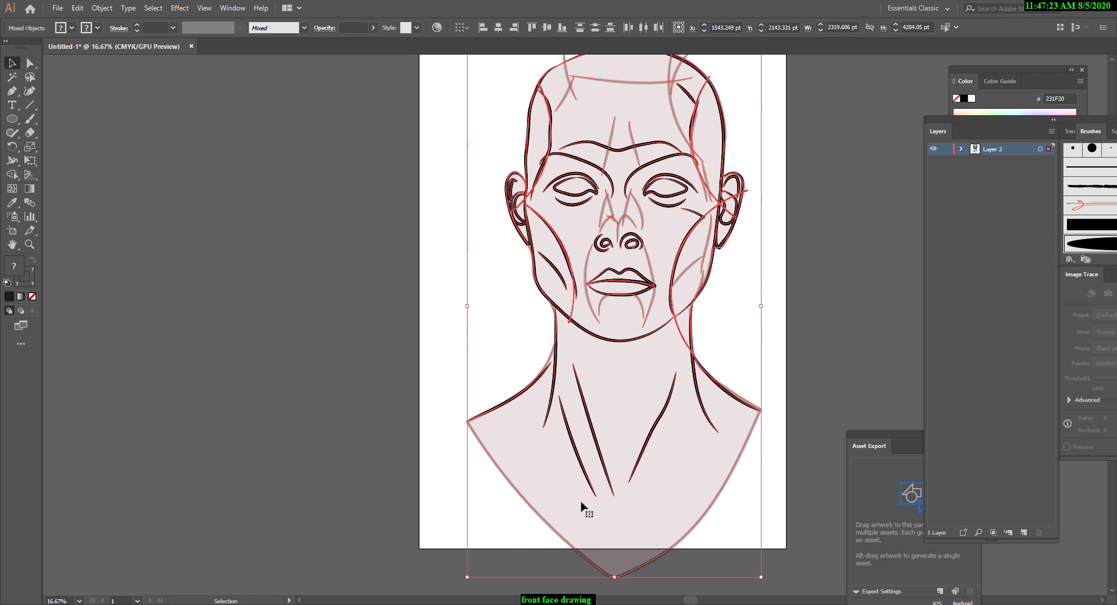
# Expand the appearance of the whole face drawing so its brush strokes become filled shapes, then deselect it.
pyautogui.hotkey('ctrl', '-')
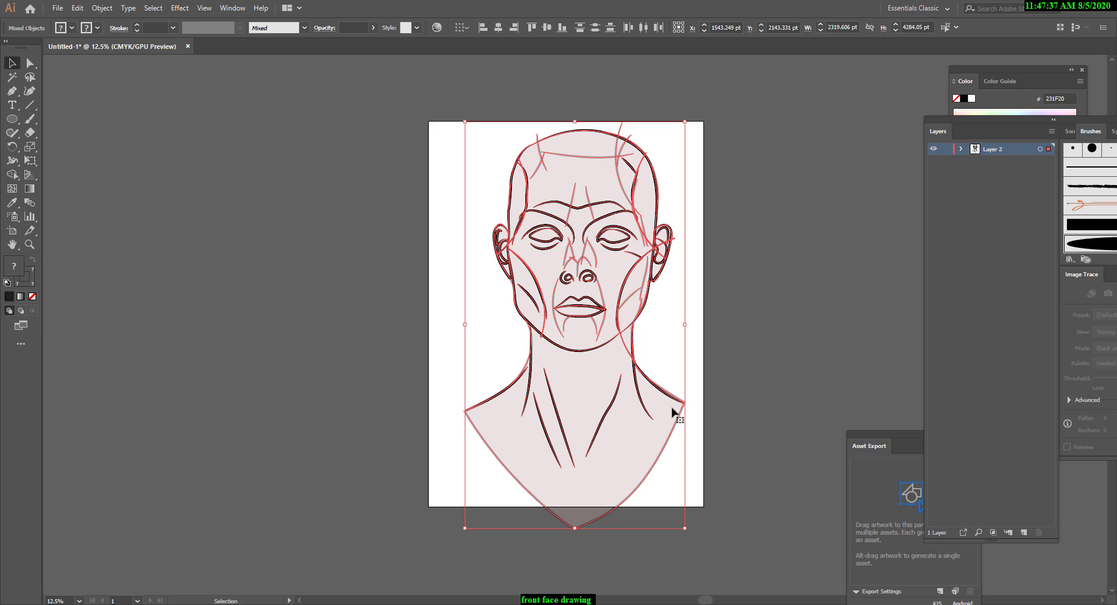
pyautogui.click(103, 9)
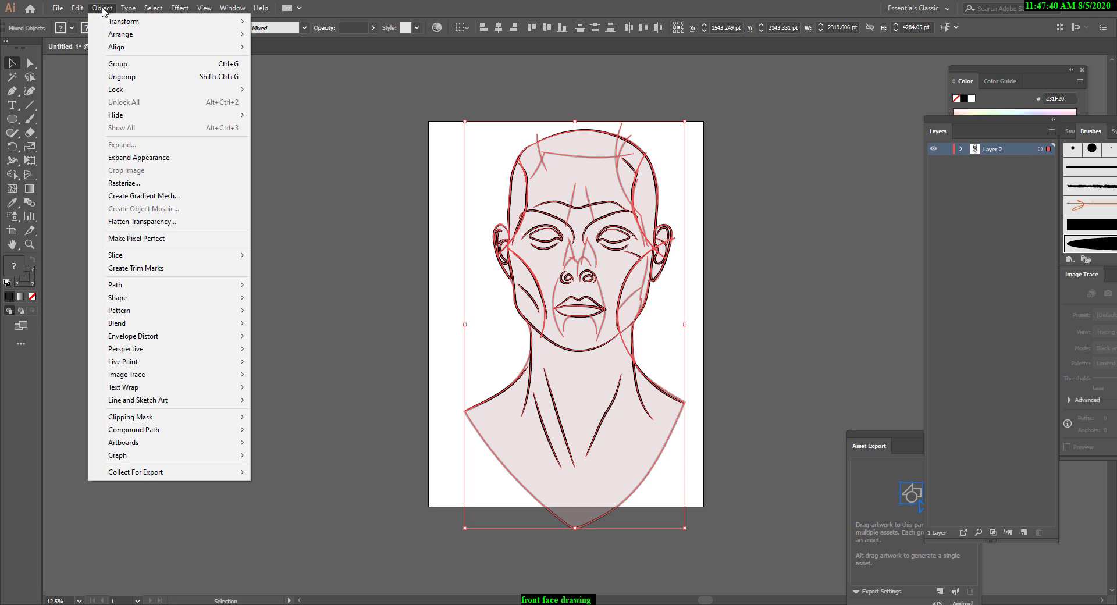
pyautogui.click(149, 157)
pyautogui.click(102, 8)
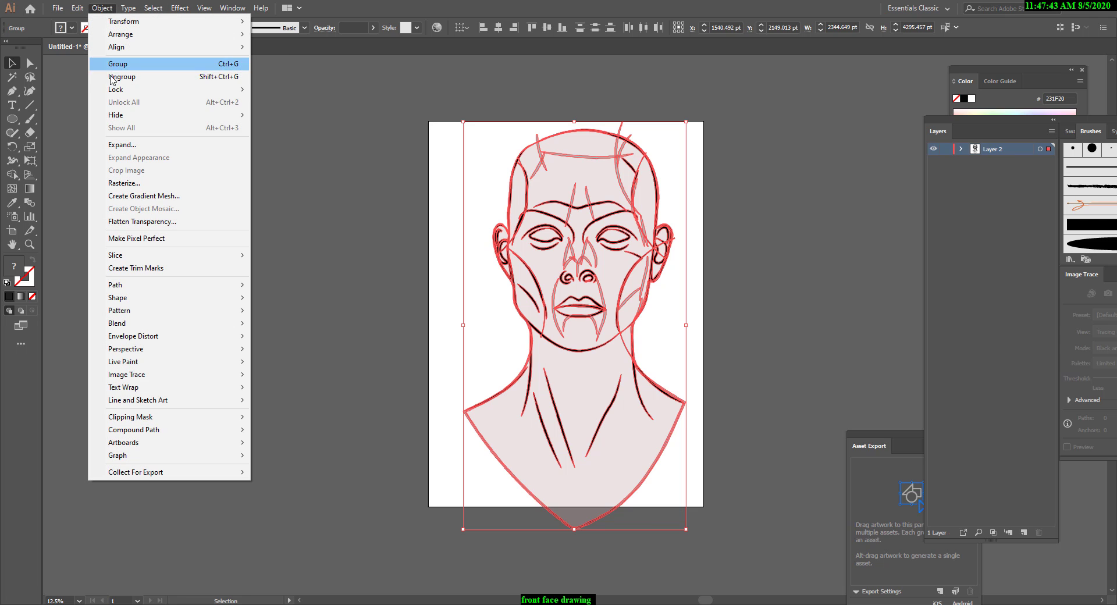
pyautogui.click(122, 146)
pyautogui.click(397, 170)
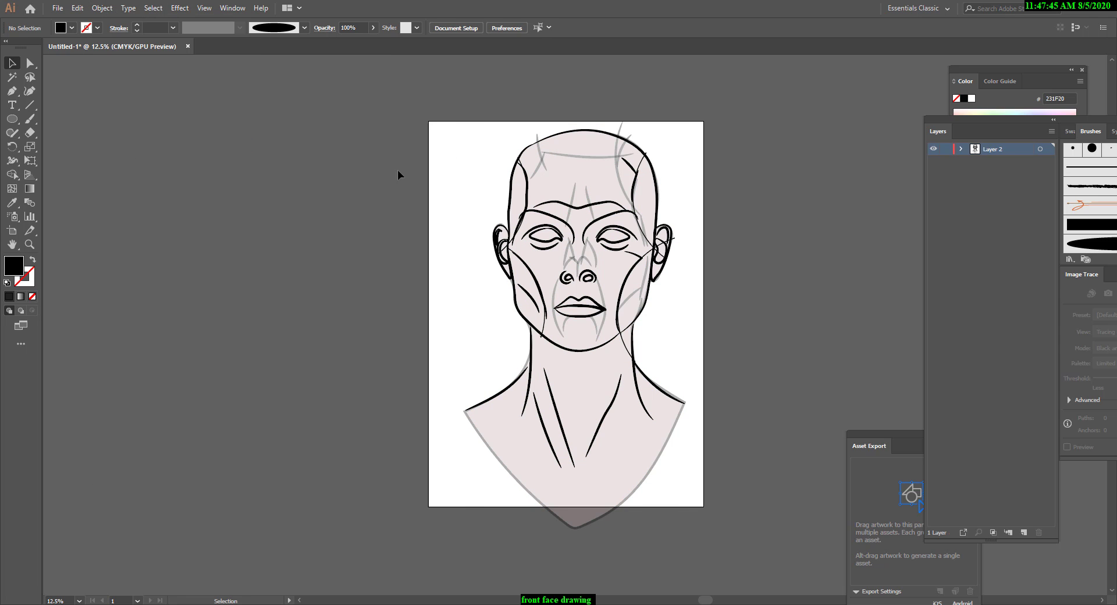
# Scale the expanded face drawing down proportionally about its centre to about 1386 × 2539 pt.
pyautogui.moveTo(650, 487); pyautogui.dragTo(794, 493)
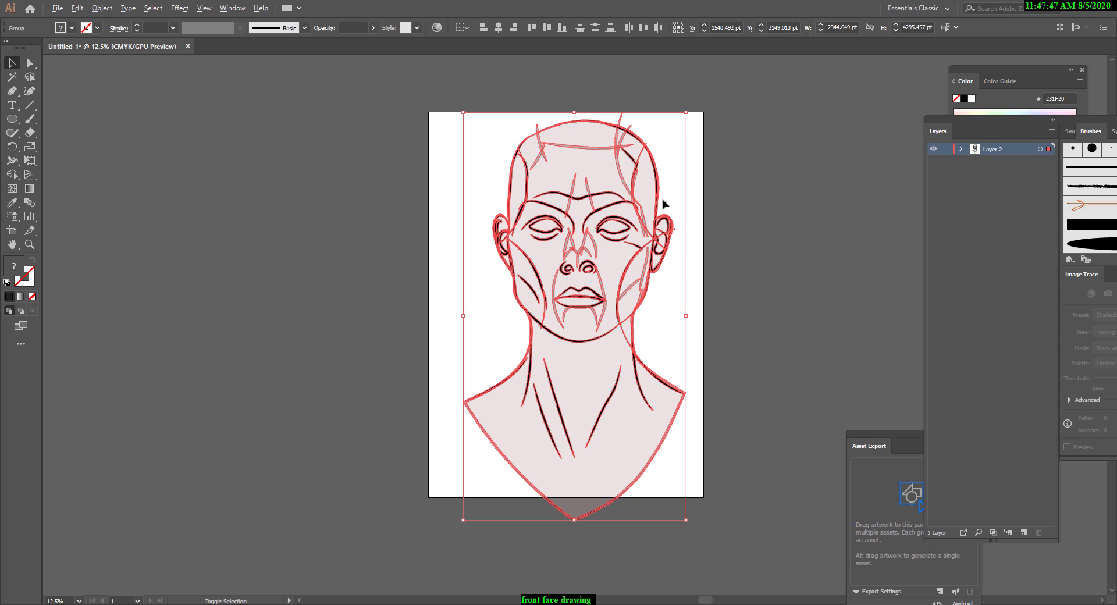
pyautogui.moveTo(686, 112); pyautogui.dragTo(643, 199)
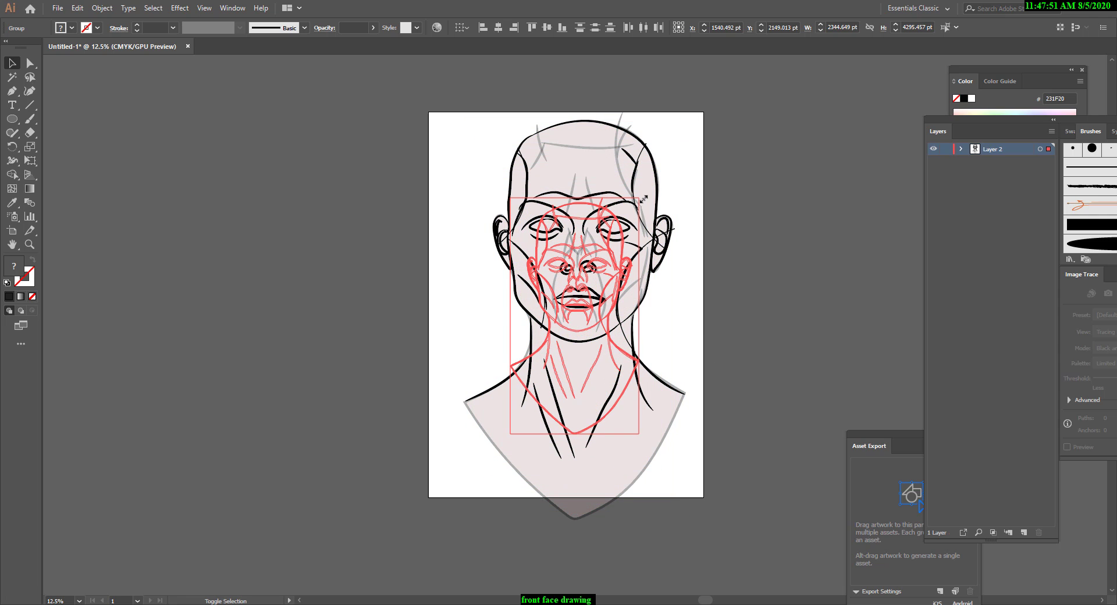
pyautogui.moveTo(644, 199); pyautogui.dragTo(643, 199)
pyautogui.click(659, 200)
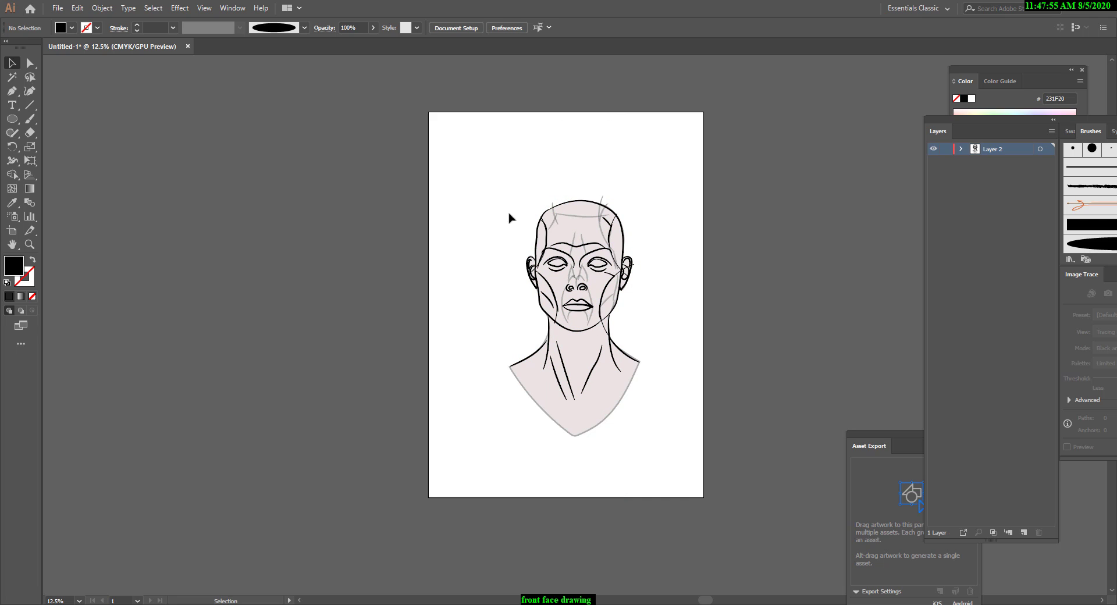
# Move the scaled face drawing slightly left to about X 1490 pt, Y 2152 pt.
pyautogui.moveTo(509, 214); pyautogui.dragTo(617, 394)
pyautogui.moveTo(614, 347); pyautogui.dragTo(610, 349)
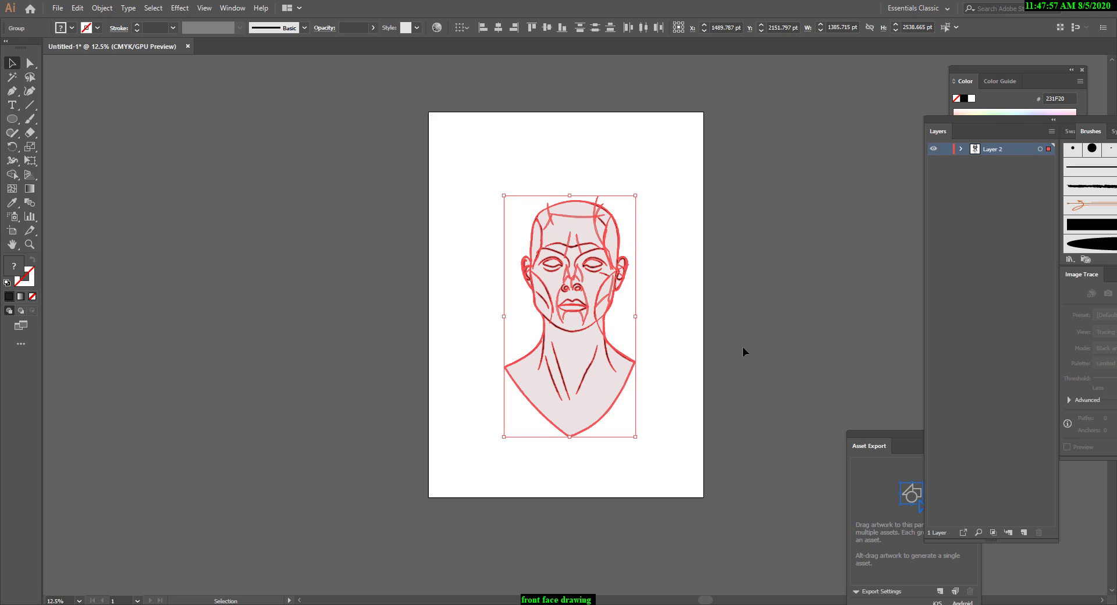
pyautogui.click(739, 352)
# Inspect the scaled line work up close, then move the face drawing slightly down to about X 1487 pt, Y 2172 pt.
pyautogui.hotkey('ctrl', '=')
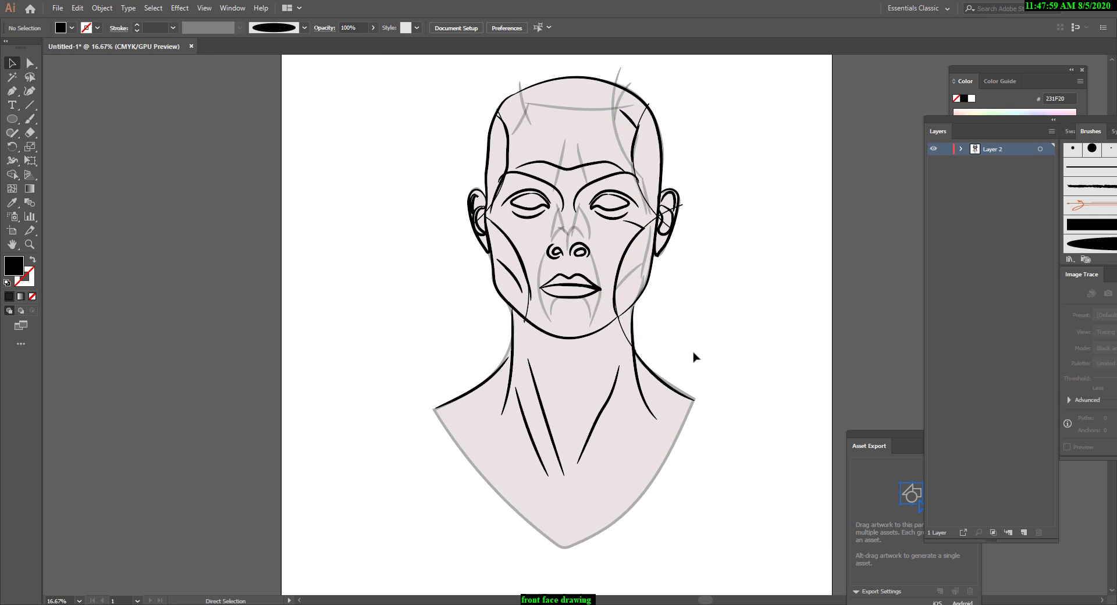
pyautogui.scroll(1, 710, 390)
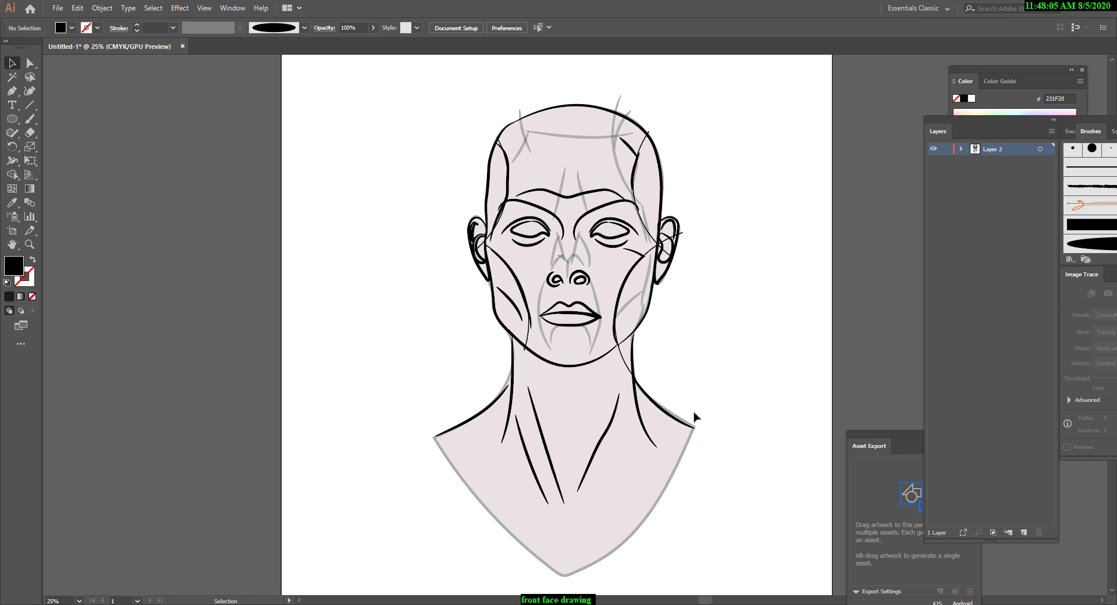
pyautogui.hotkey('ctrl', '-')
pyautogui.scroll(1, 694, 427)
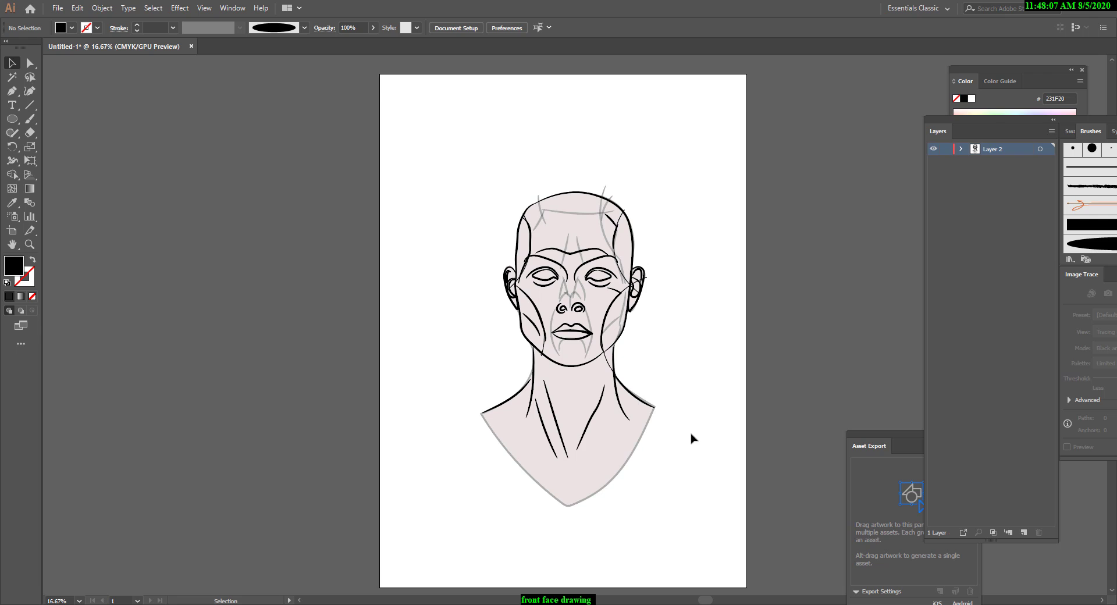
pyautogui.scroll(1, 692, 438)
pyautogui.moveTo(463, 194); pyautogui.dragTo(517, 370)
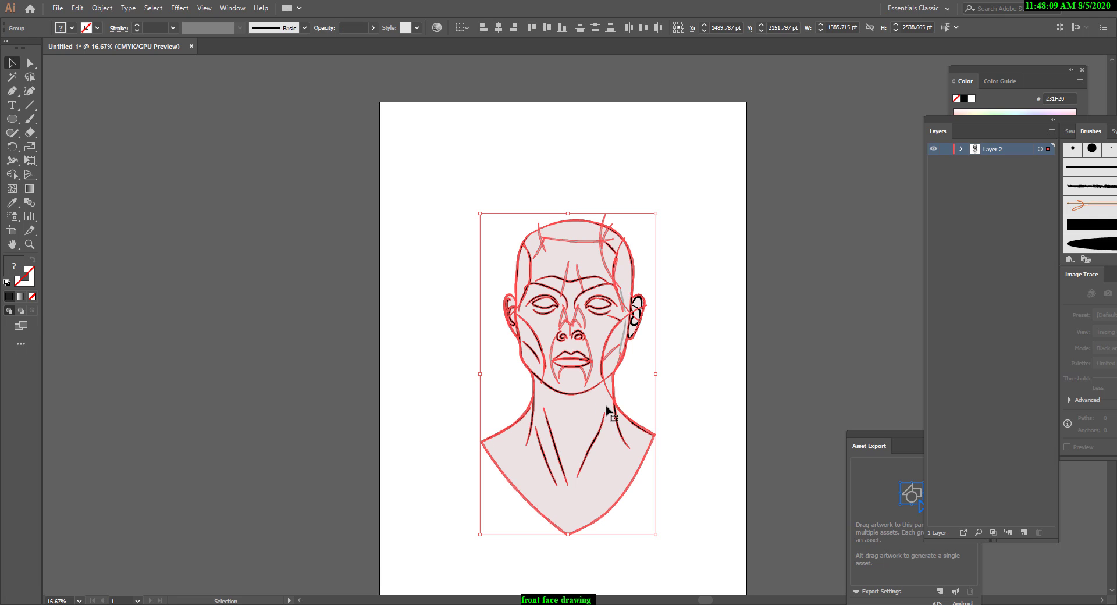
pyautogui.moveTo(611, 408); pyautogui.dragTo(616, 409)
pyautogui.click(691, 386)
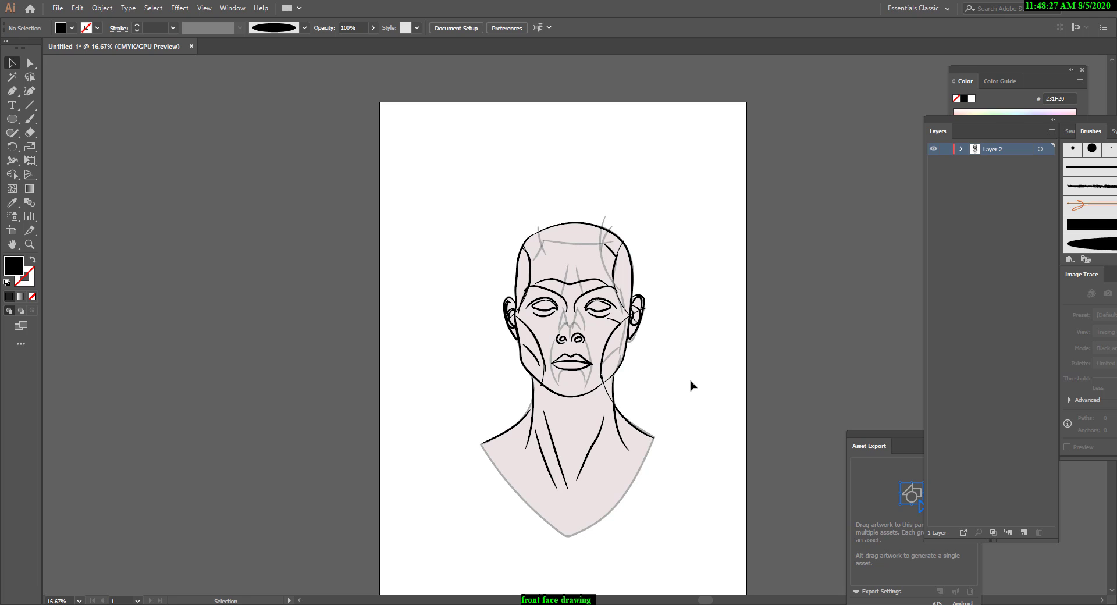
# Select the whole face drawing and check the availability of the Expand and Expand Appearance commands.
pyautogui.hotkey('ctrl', '-')
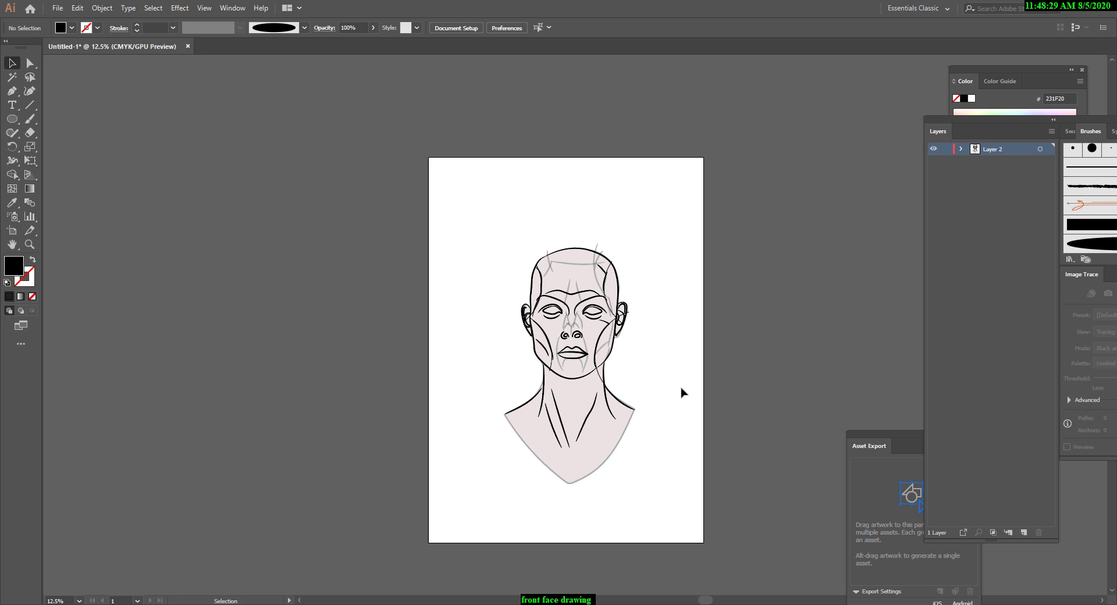
pyautogui.moveTo(456, 175)
pyautogui.mouseDown()
pyautogui.moveTo(899, 598)
pyautogui.moveTo(726, 548)
pyautogui.mouseUp()
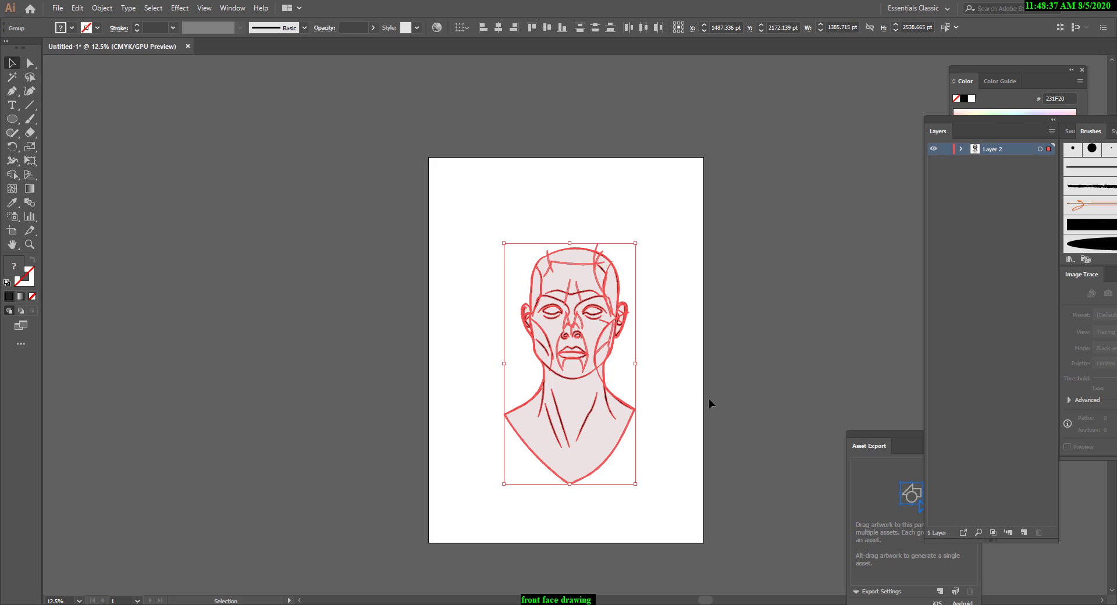
pyautogui.click(695, 356)
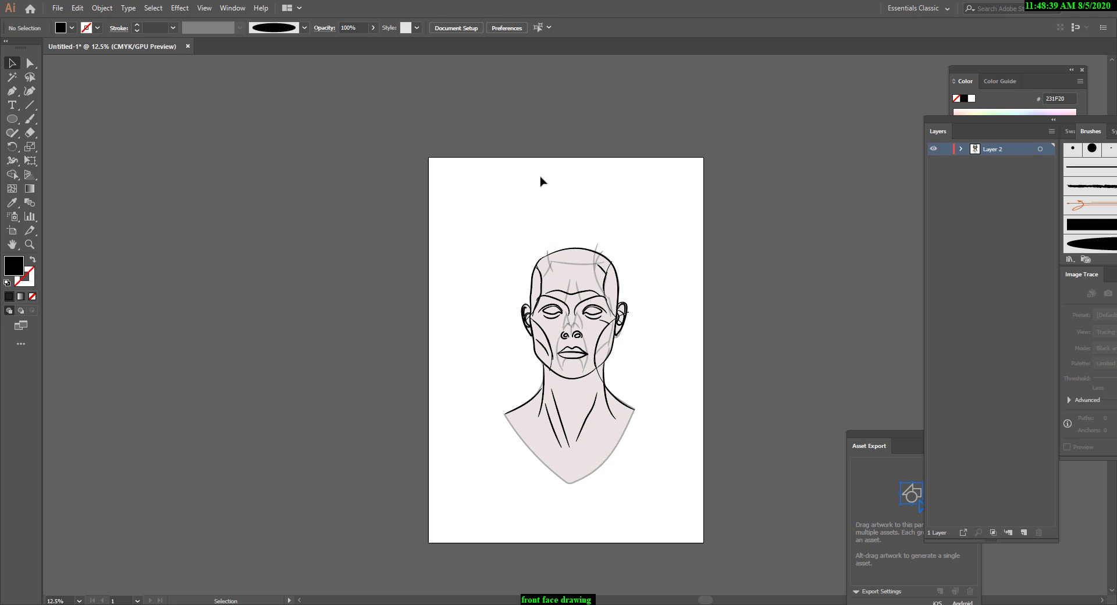
pyautogui.moveTo(465, 182)
pyautogui.mouseDown()
pyautogui.moveTo(486, 257)
pyautogui.moveTo(748, 594)
pyautogui.mouseUp()
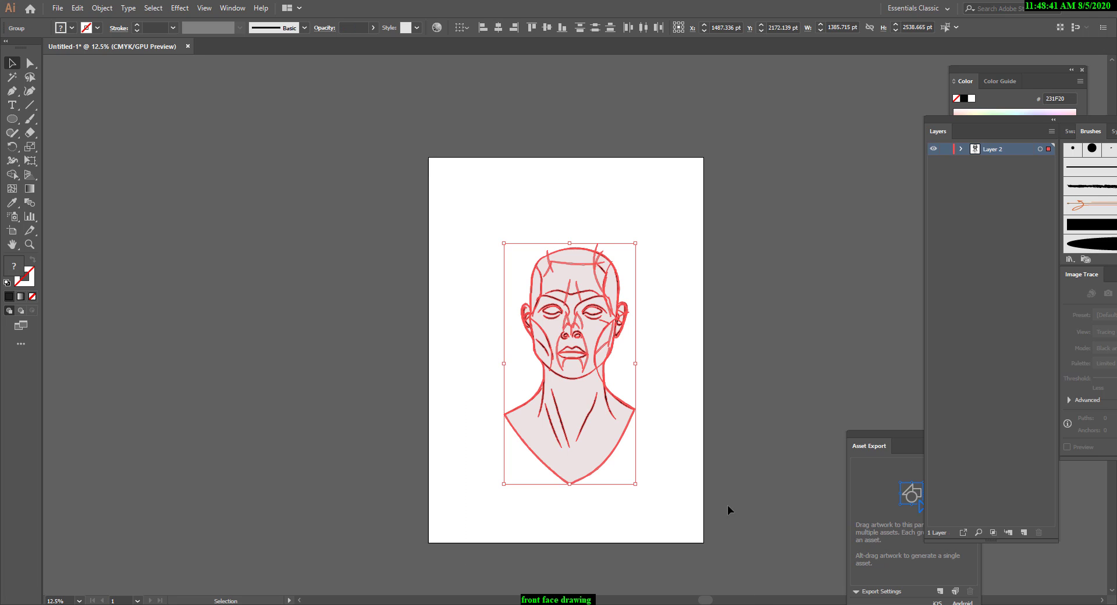
pyautogui.click(102, 8)
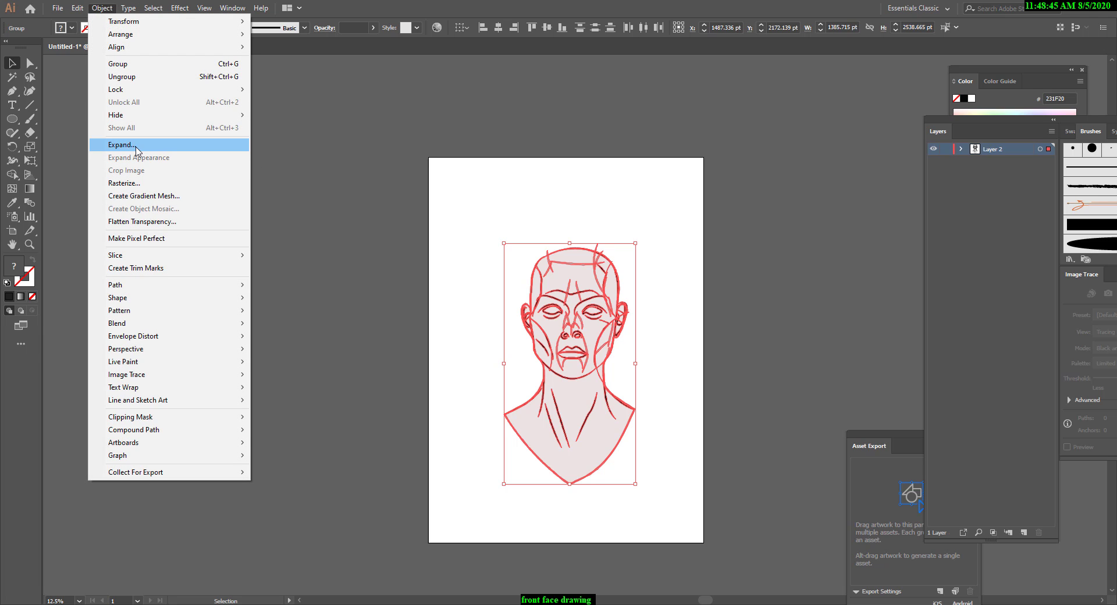
pyautogui.click(341, 166)
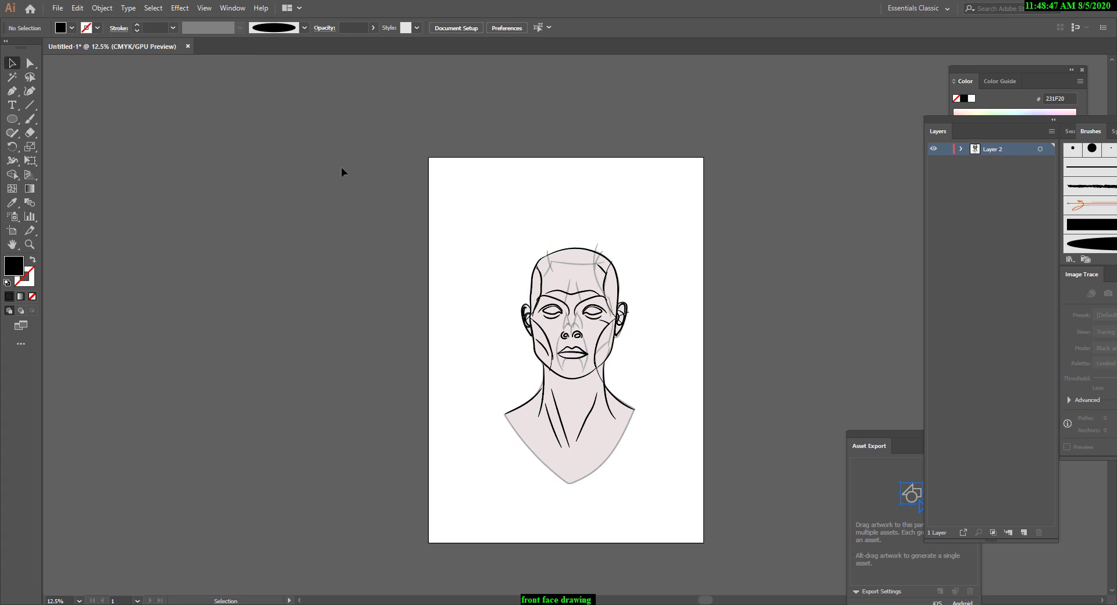
# Nudge the grouped face drawing slightly down and to the left on the artboard.
pyautogui.click(547, 350)
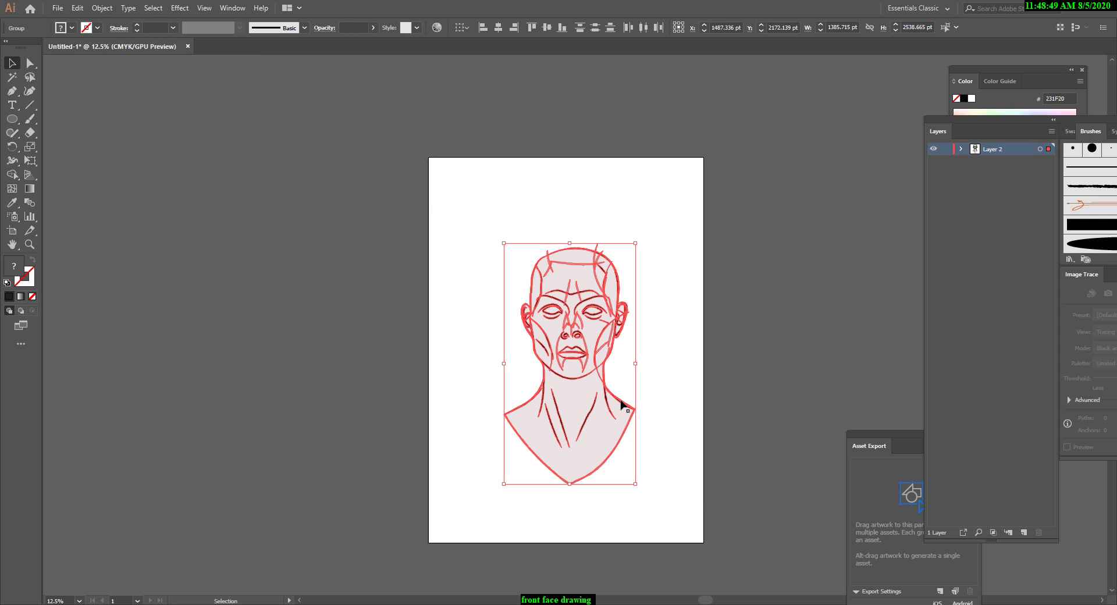
pyautogui.moveTo(625, 405); pyautogui.dragTo(623, 401)
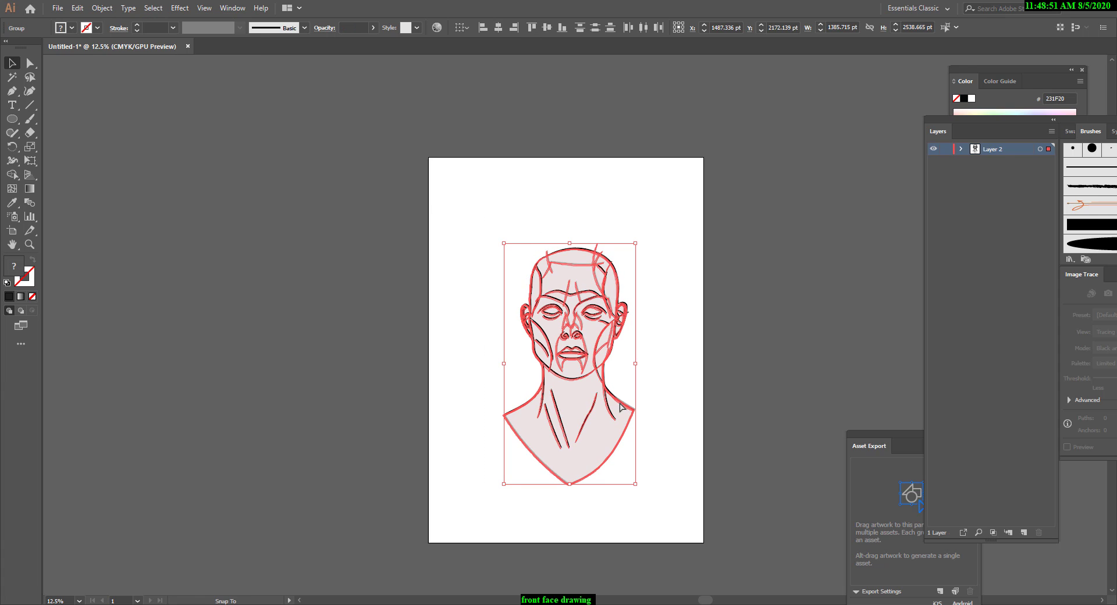
# Reselect the whole face drawing and shift it slightly down and to the left on the artboard.
pyautogui.click(663, 404)
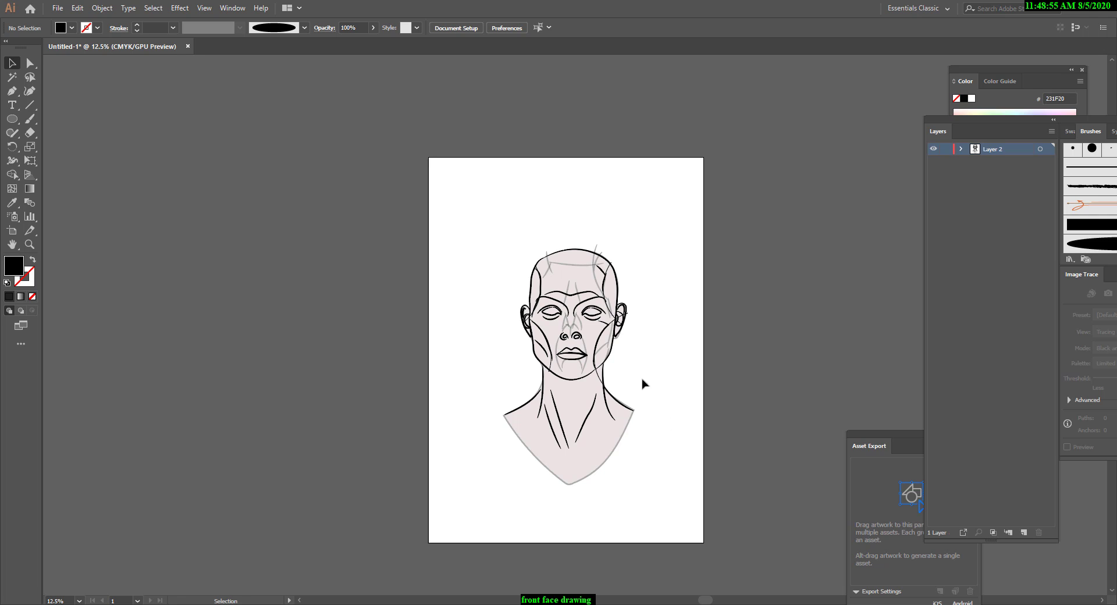
pyautogui.moveTo(471, 209); pyautogui.dragTo(698, 506)
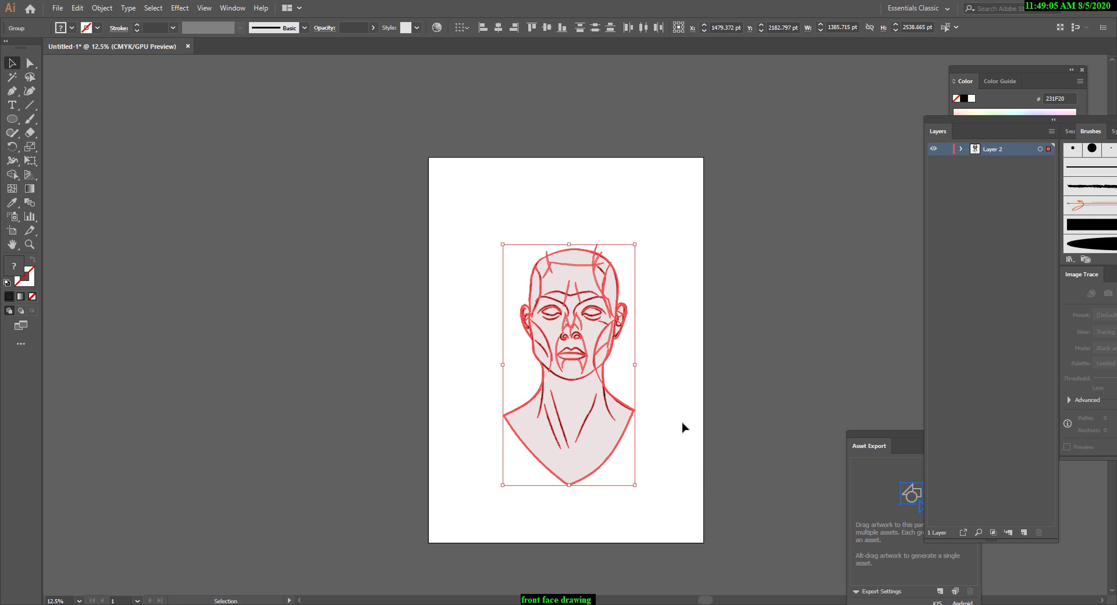
pyautogui.moveTo(615, 397)
pyautogui.mouseDown()
pyautogui.moveTo(625, 408)
pyautogui.moveTo(617, 400)
pyautogui.mouseUp()
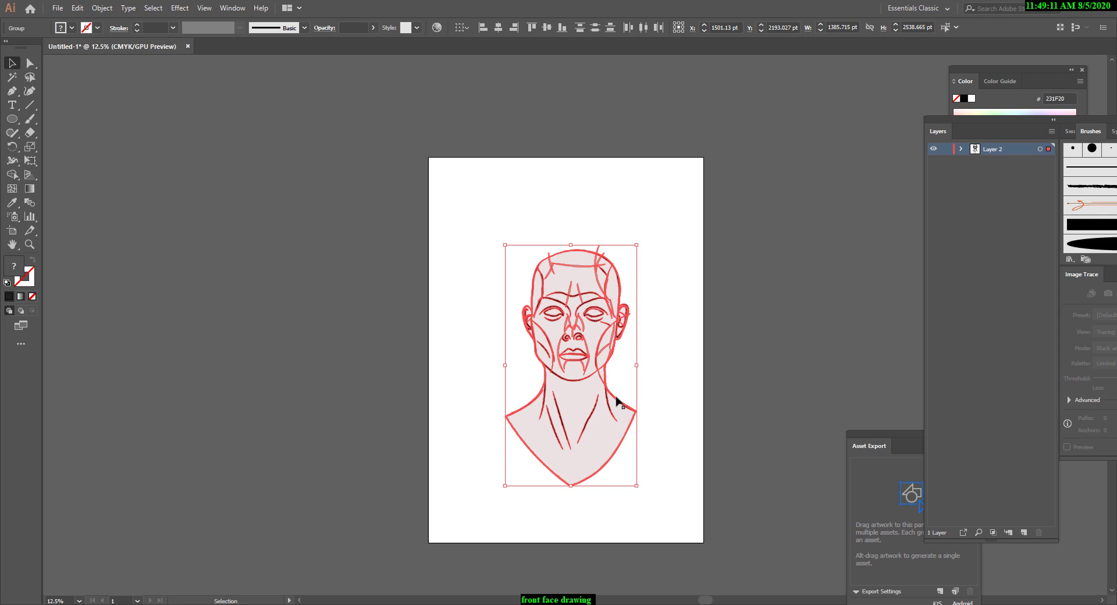
pyautogui.click(680, 390)
pyautogui.moveTo(476, 221); pyautogui.dragTo(686, 528)
pyautogui.moveTo(617, 404); pyautogui.dragTo(605, 402)
pyautogui.click(499, 497)
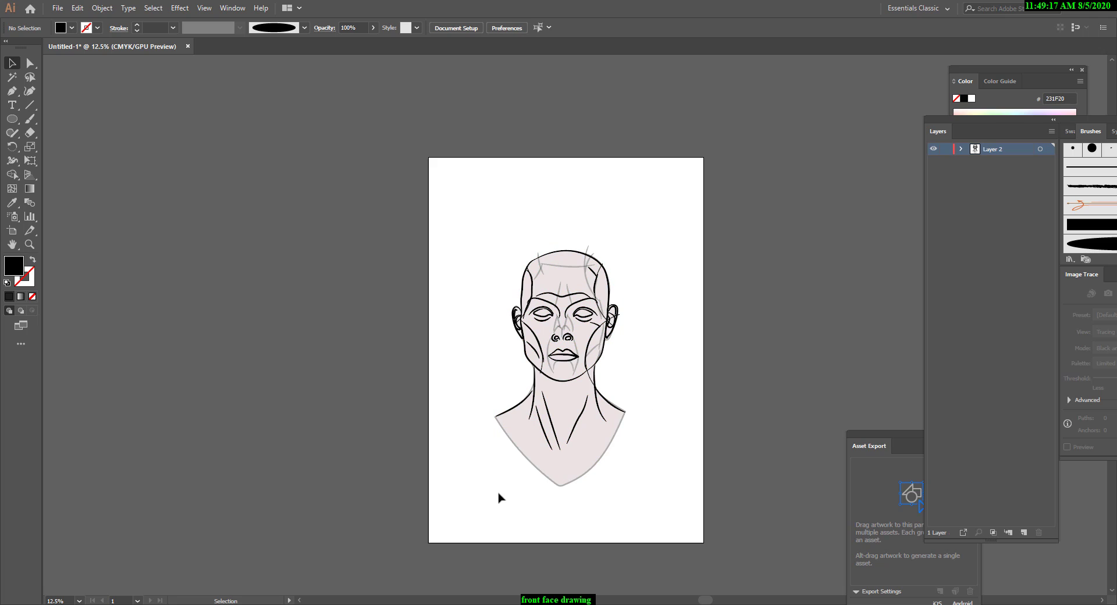
# Draw a black-filled circle about 1461 pt in diameter and place it over the top of the head at about X 1442 pt, Y 809 pt.
pyautogui.hotkey('ctrl', '+')
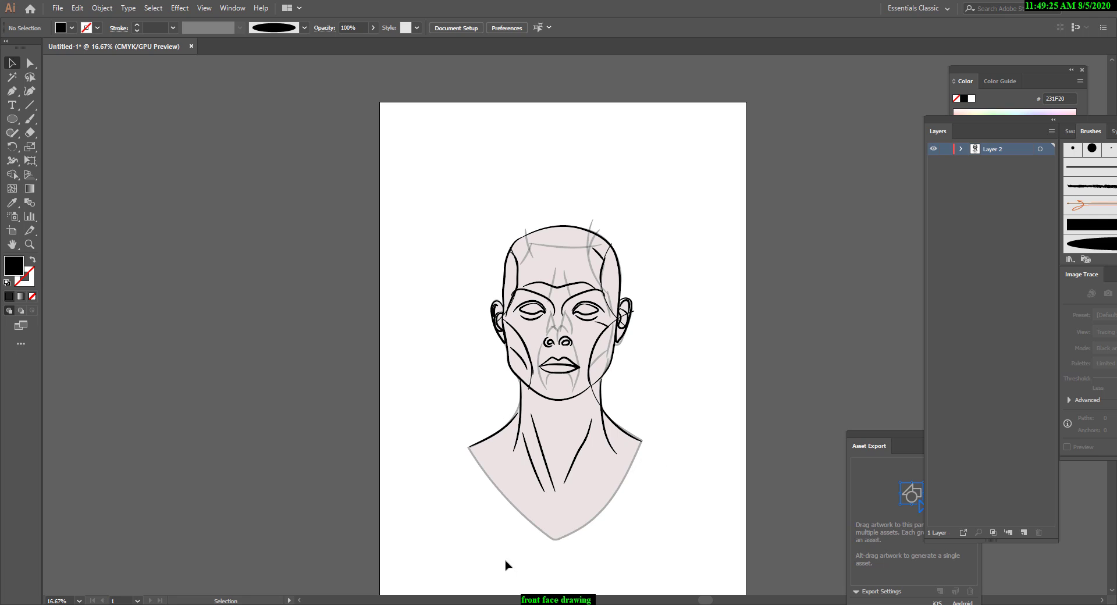
pyautogui.press('a')
pyautogui.hotkey('ctrl', '+')
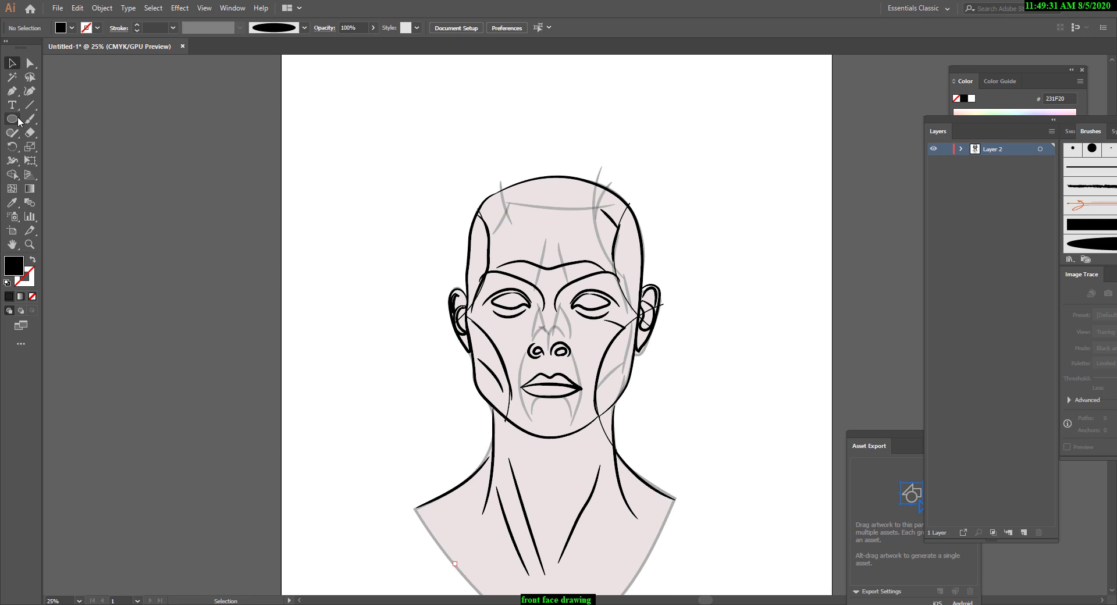
pyautogui.moveTo(19, 121); pyautogui.dragTo(73, 147)
pyautogui.scroll(2, 511, 217)
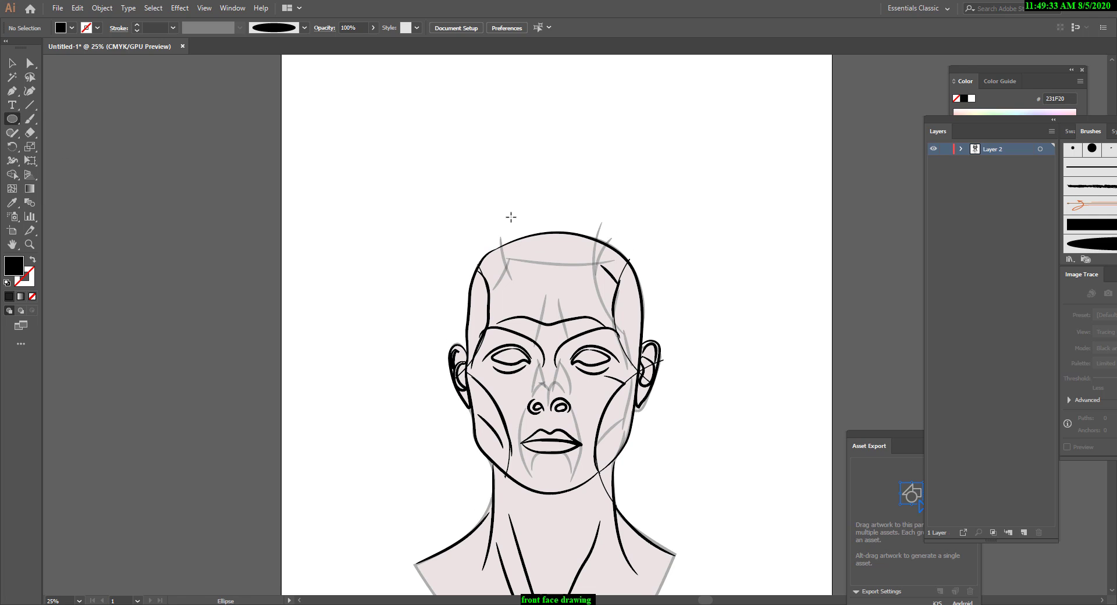
pyautogui.moveTo(471, 153); pyautogui.dragTo(613, 273)
pyautogui.scroll(2, 613, 274)
pyautogui.press('v')
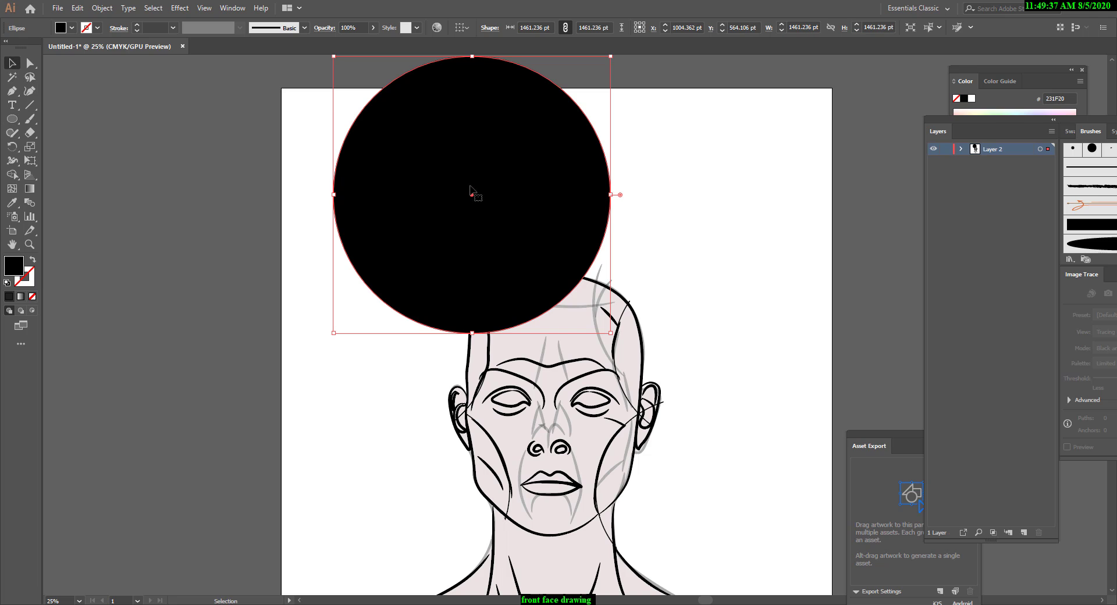
pyautogui.moveTo(473, 193); pyautogui.dragTo(557, 240)
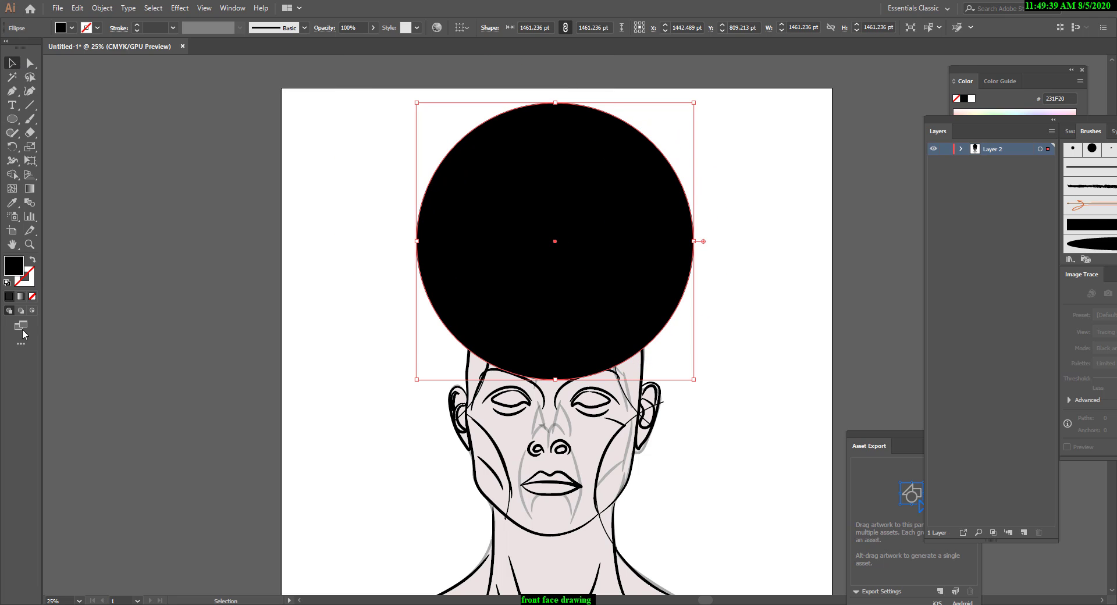
# Swap the circle's fill and stroke to leave a 1 pt outline, and nudge it to about X 1415 pt, Y 806 pt.
pyautogui.click(33, 261)
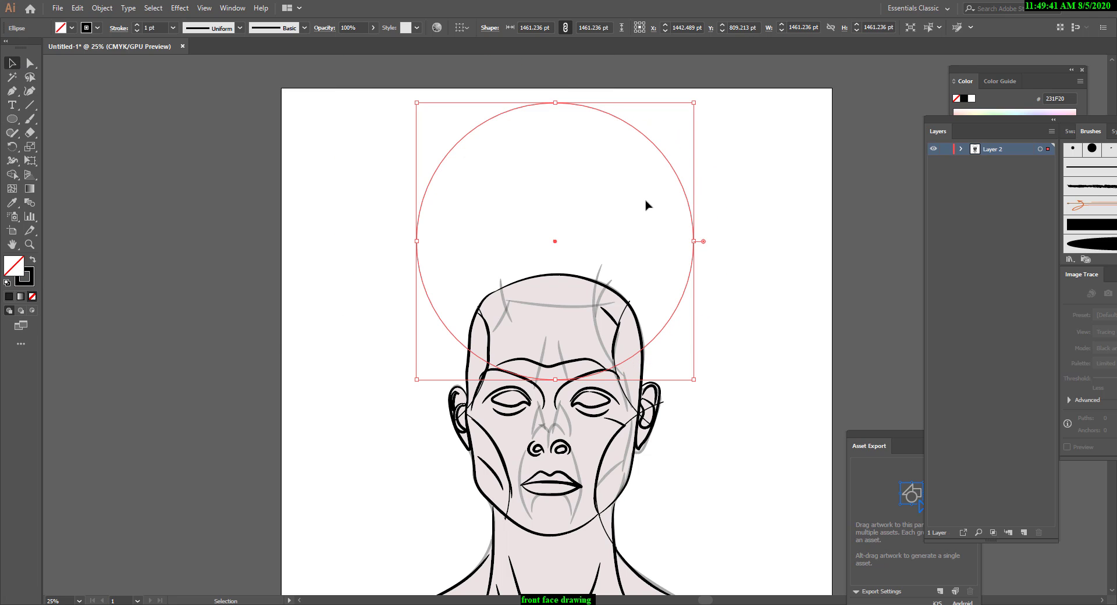
pyautogui.moveTo(685, 194); pyautogui.dragTo(678, 191)
pyautogui.click(741, 286)
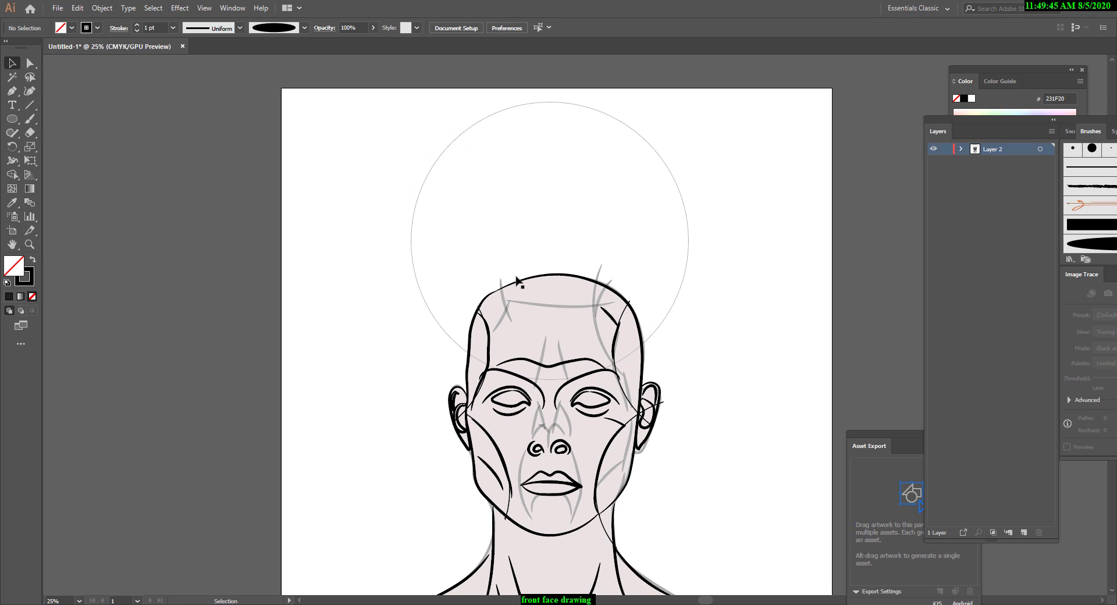
pyautogui.scroll(-3, 647, 352)
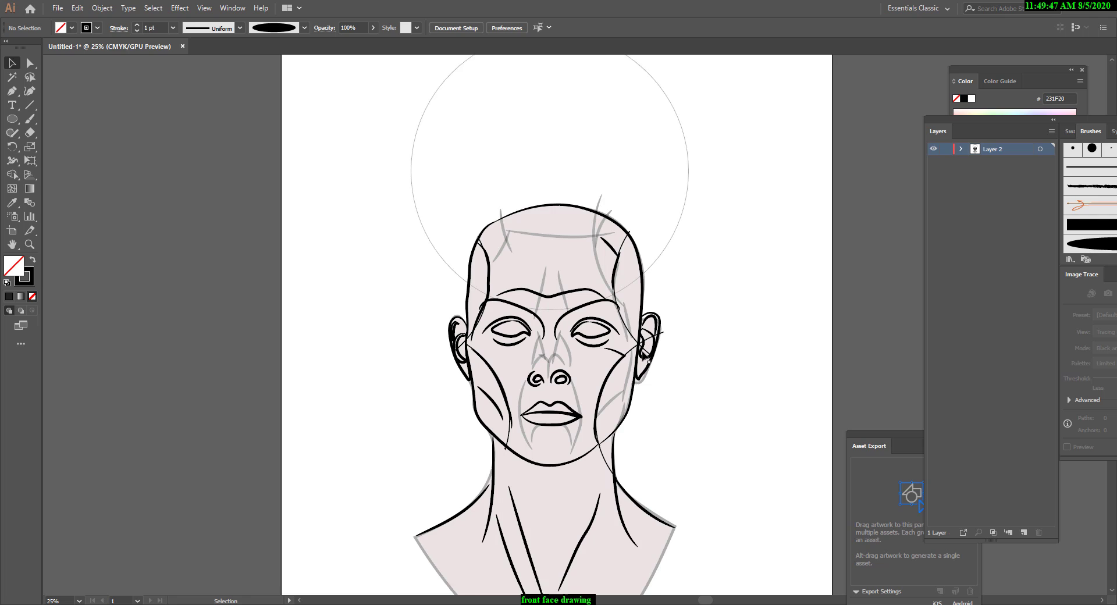
pyautogui.scroll(4, 622, 352)
pyautogui.scroll(-2, 603, 348)
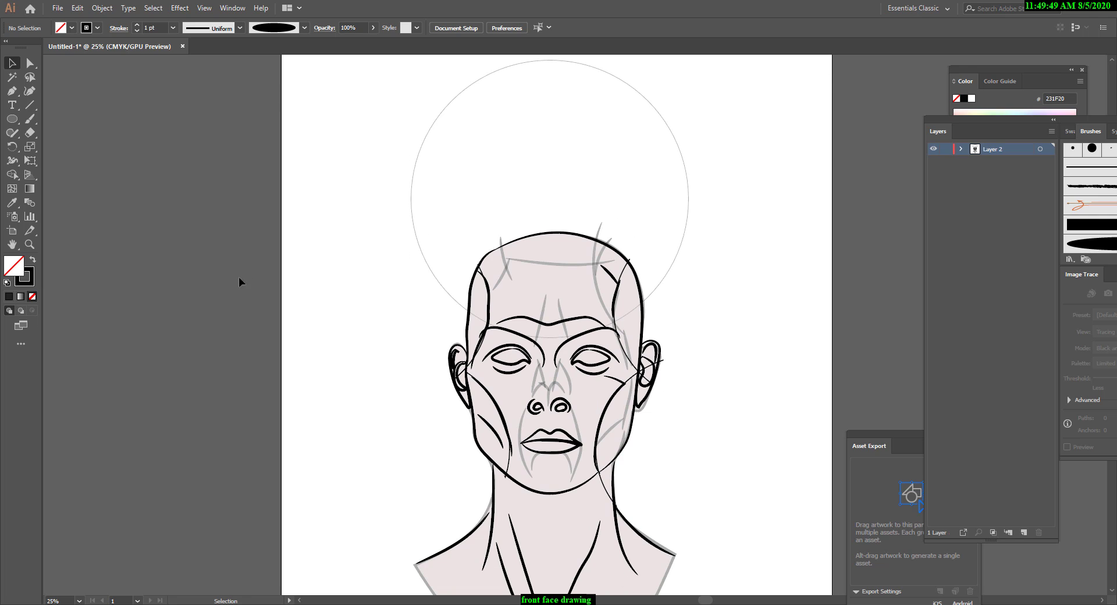
# Duplicate the outlined circle to each side of the lower face, overlapping both cheeks.
pyautogui.click(675, 253)
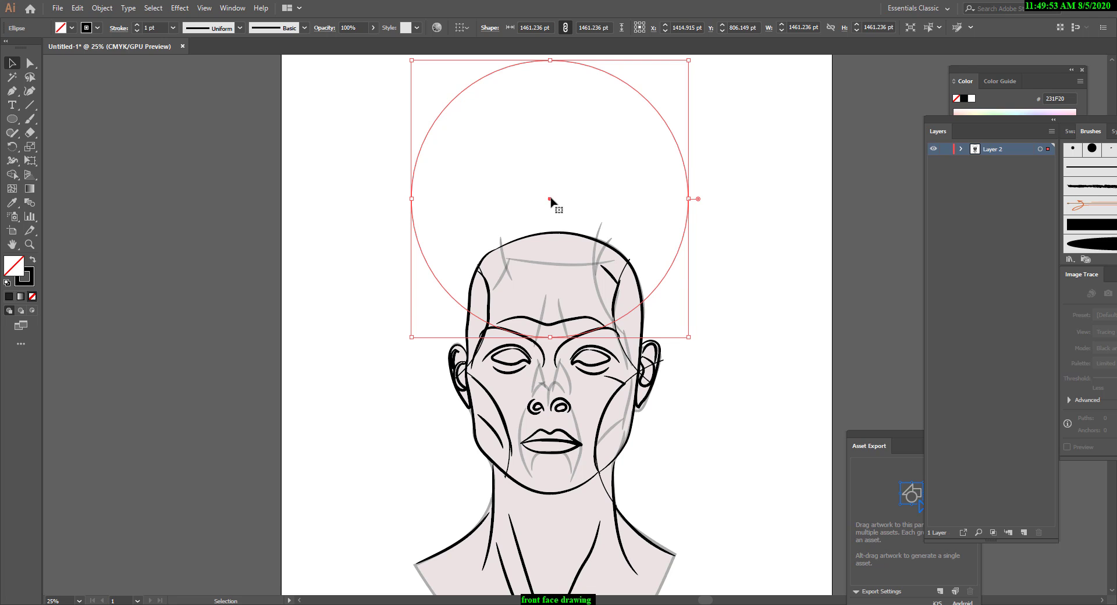
pyautogui.moveTo(550, 199); pyautogui.dragTo(733, 453)
pyautogui.click(814, 354)
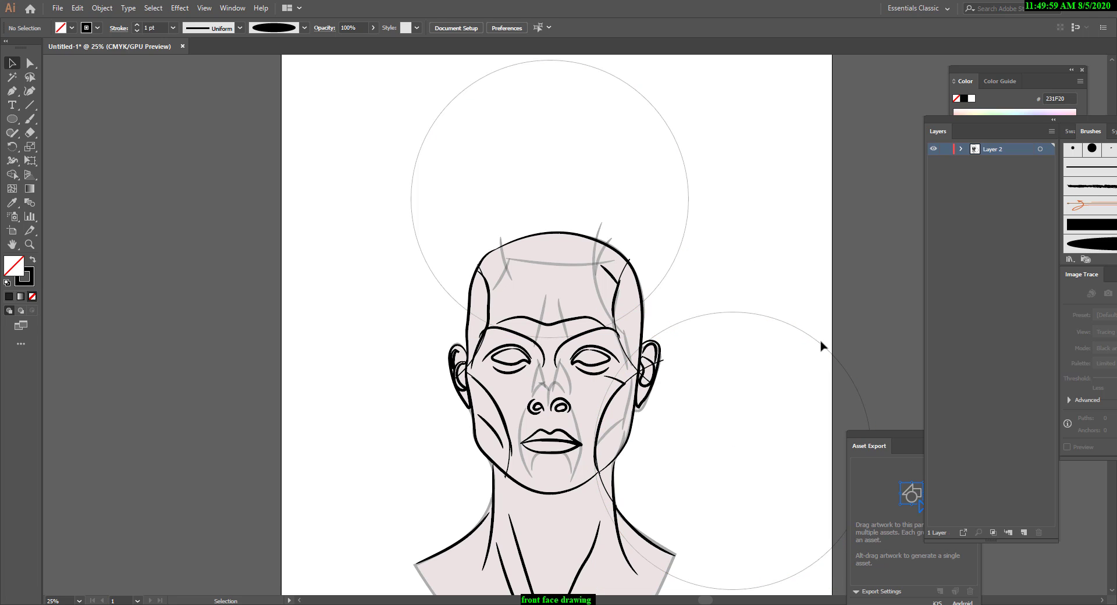
pyautogui.click(821, 347)
pyautogui.moveTo(821, 348); pyautogui.dragTo(460, 352)
pyautogui.click(736, 254)
# Try to duplicate the side circles slightly offset up and outward, one near each cheek.
pyautogui.scroll(-3, 726, 274)
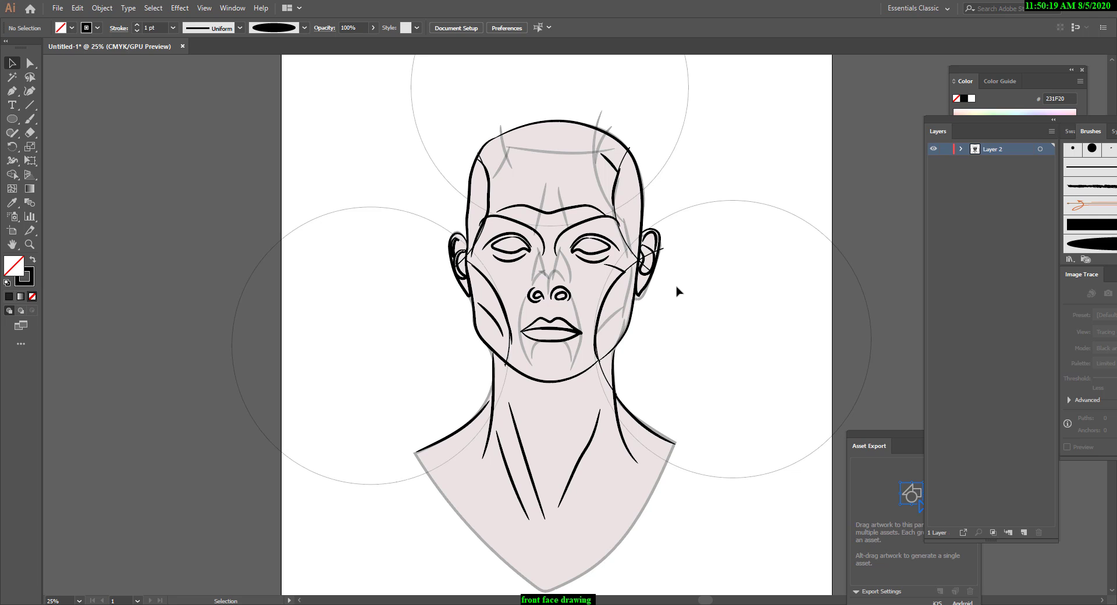
pyautogui.scroll(3, 676, 291)
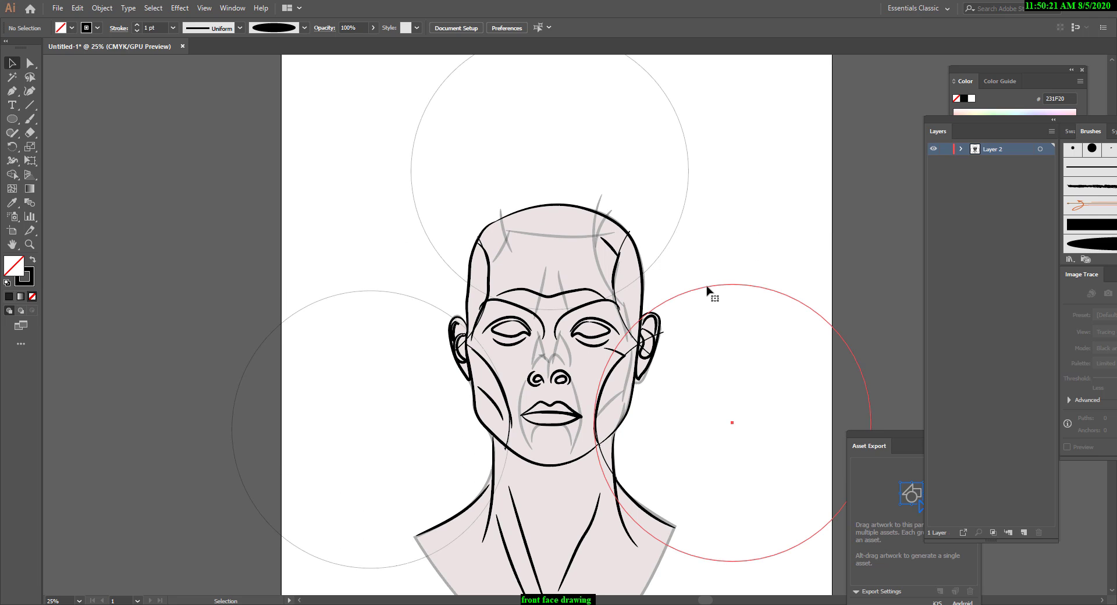
pyautogui.click(707, 290)
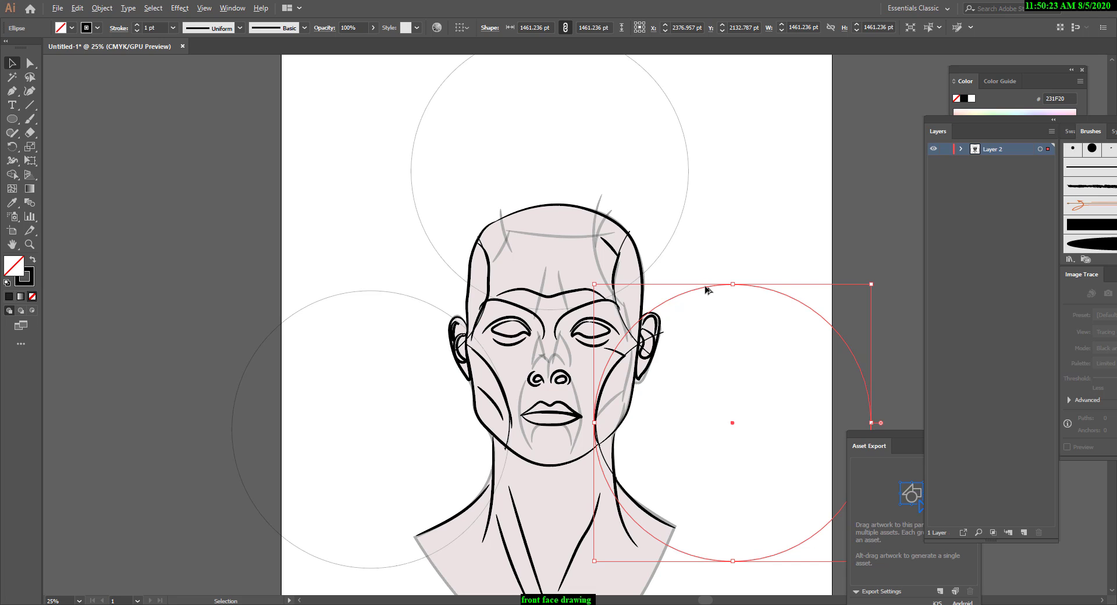
pyautogui.click(708, 285)
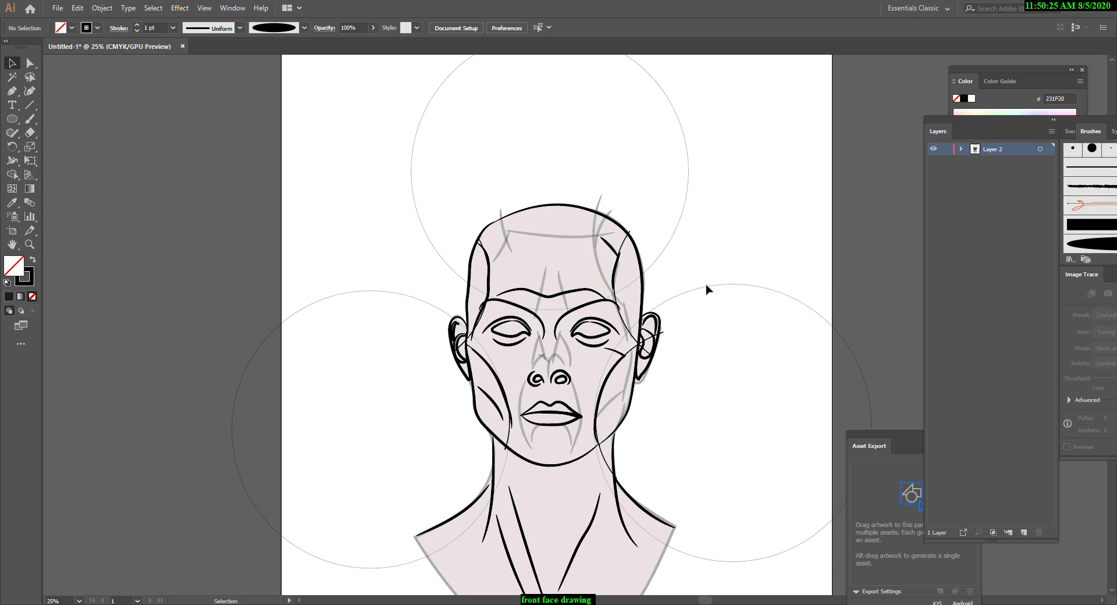
pyautogui.click(704, 293)
pyautogui.moveTo(703, 295); pyautogui.dragTo(383, 277)
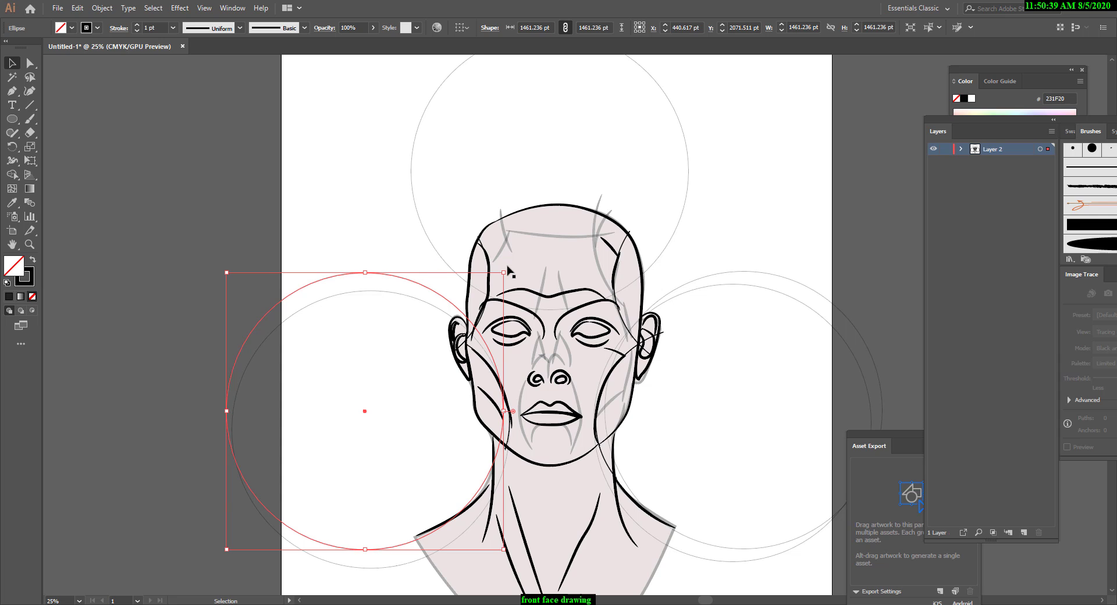
# Undo all the circle drawing, restyling and duplication around the head.
pyautogui.hotkey('ctrl', 'z')
pyautogui.hotkey('ctrl', 'z')
pyautogui.hotkey('ctrl', 'z')
pyautogui.hotkey('ctrl', 'z')
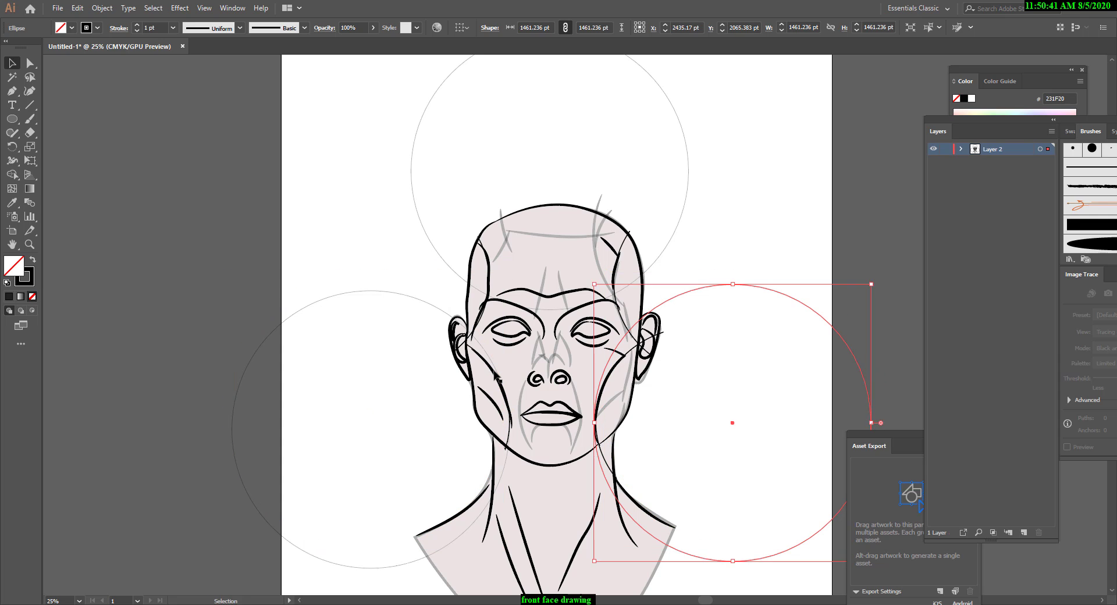
pyautogui.hotkey('ctrl', 'z')
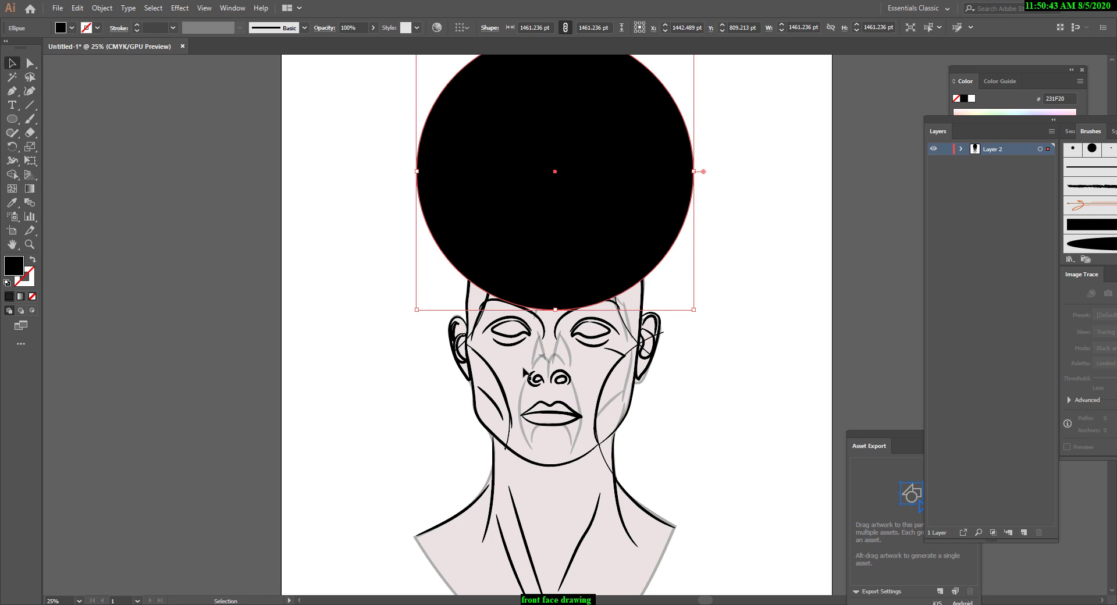
pyautogui.hotkey('ctrl', 'z')
pyautogui.hotkey('ctrl', 'z')
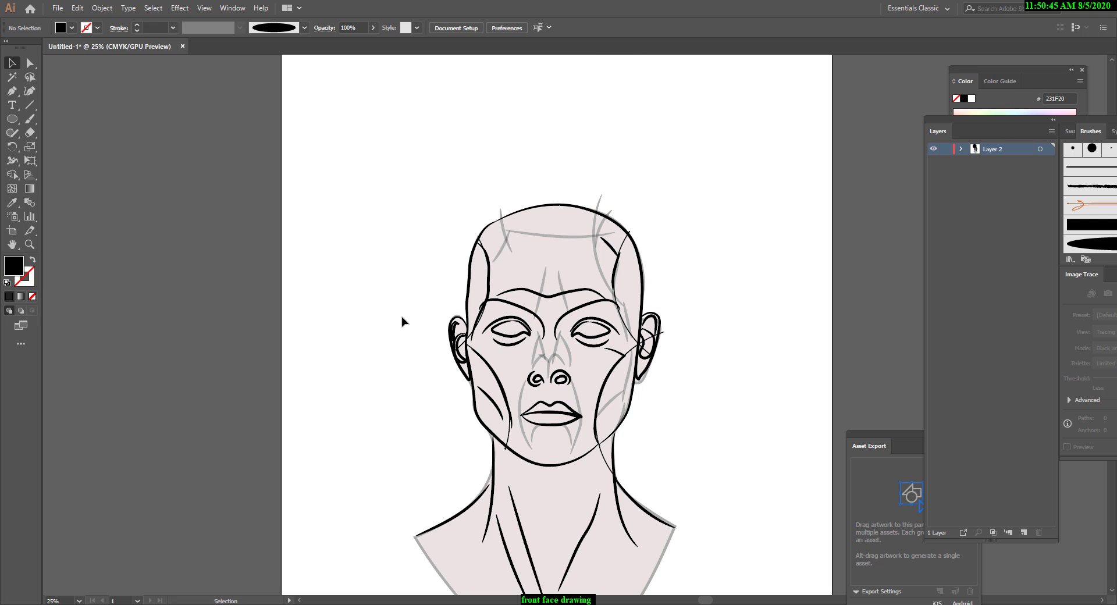
# Create a new layer above the face drawing and lock Layer 2.
pyautogui.click(1024, 532)
pyautogui.scroll(-3, 515, 401)
pyautogui.scroll(1, 536, 441)
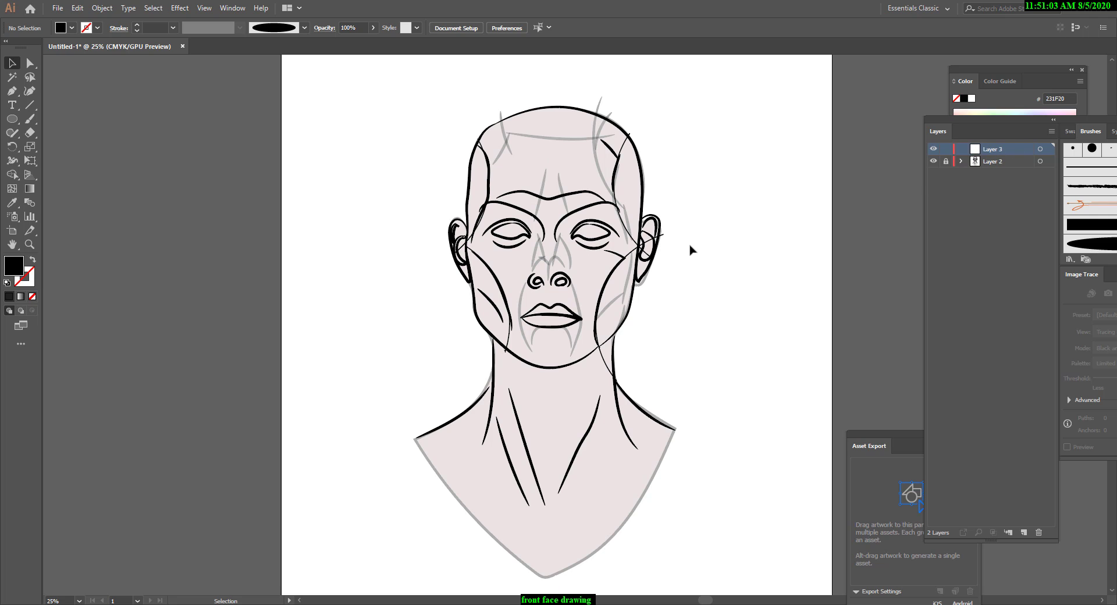
# Bring the Layers and Brushes panels further into view and paint two curved Paintbrush strokes on the new layer beside the viewer's left of the head.
pyautogui.moveTo(12, 119); pyautogui.dragTo(47, 147)
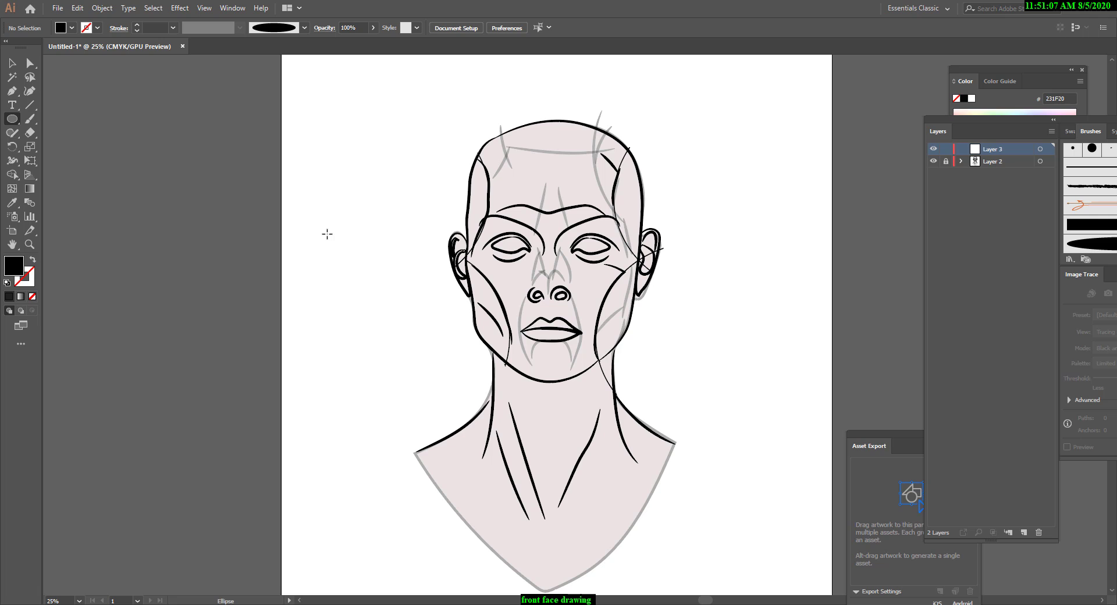
pyautogui.click(30, 119)
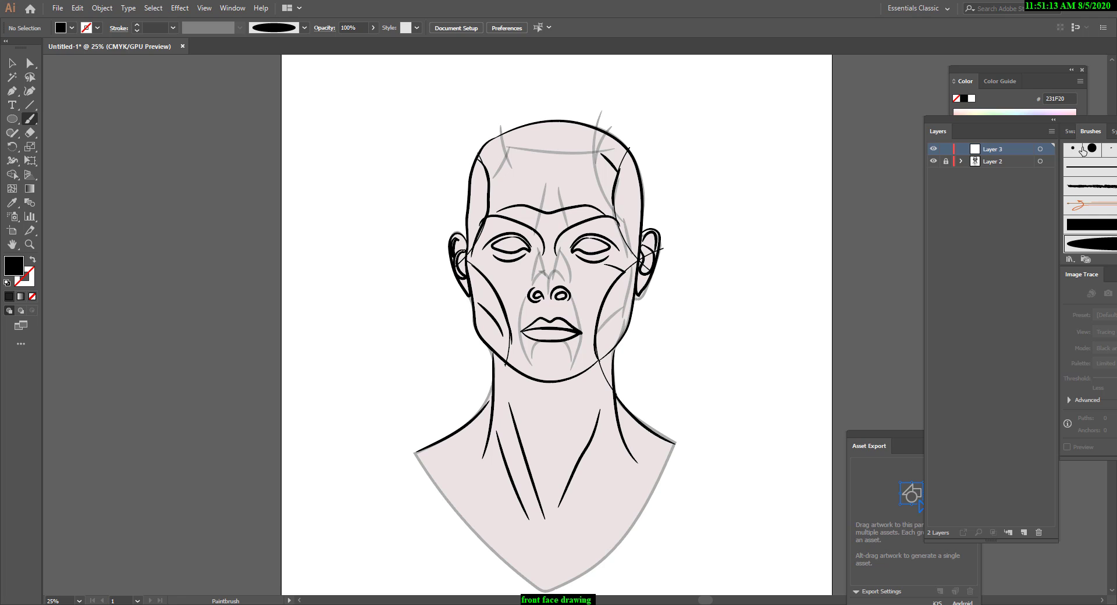
pyautogui.moveTo(1094, 123)
pyautogui.mouseDown()
pyautogui.moveTo(852, 96)
pyautogui.moveTo(1085, 93)
pyautogui.mouseUp()
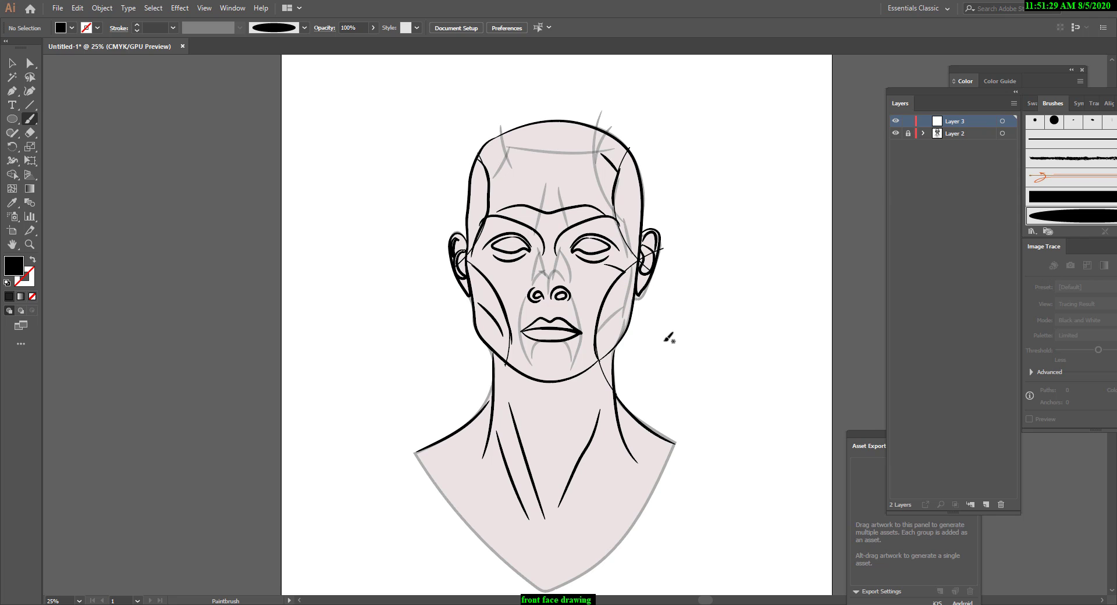
pyautogui.moveTo(353, 136); pyautogui.dragTo(364, 295)
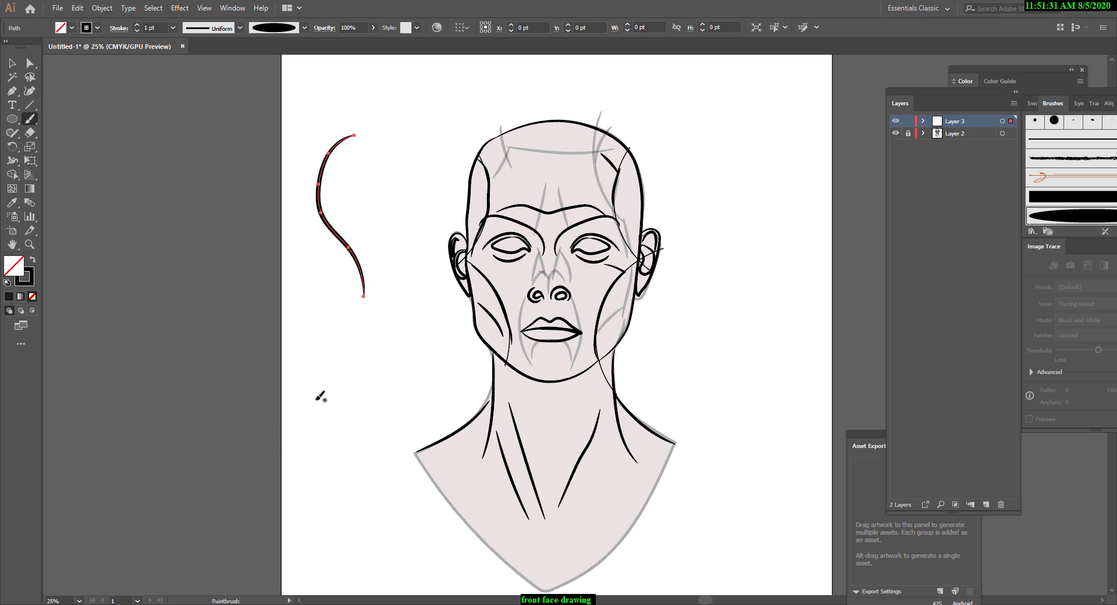
pyautogui.moveTo(369, 175); pyautogui.dragTo(397, 282)
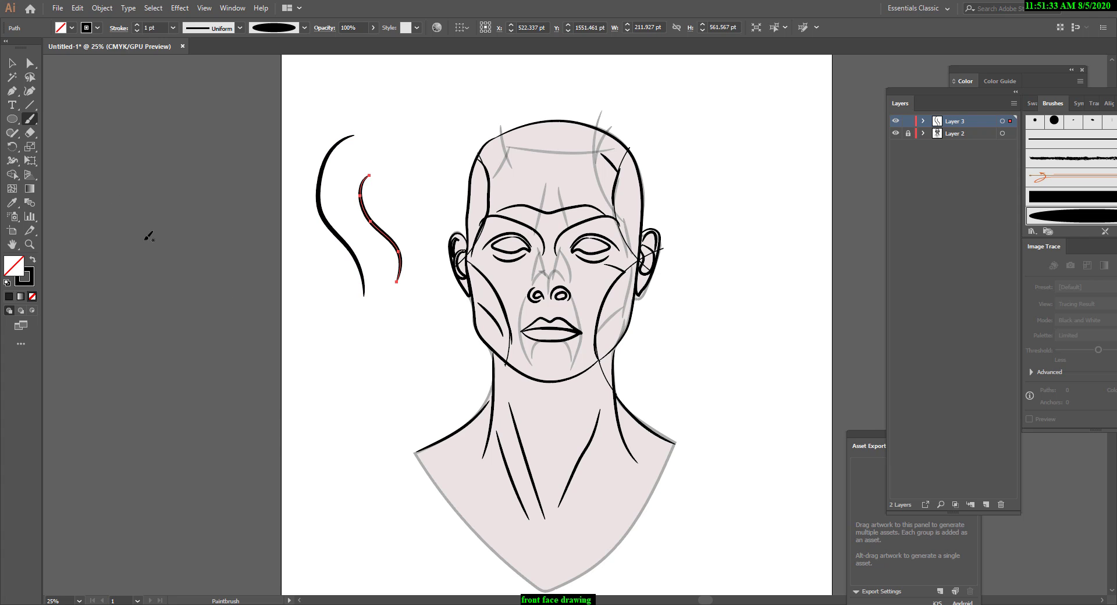
# Turn off Keep Selected in the Paintbrush options and paint several more curved strokes beside the existing test strokes.
pyautogui.doubleClick(29, 118)
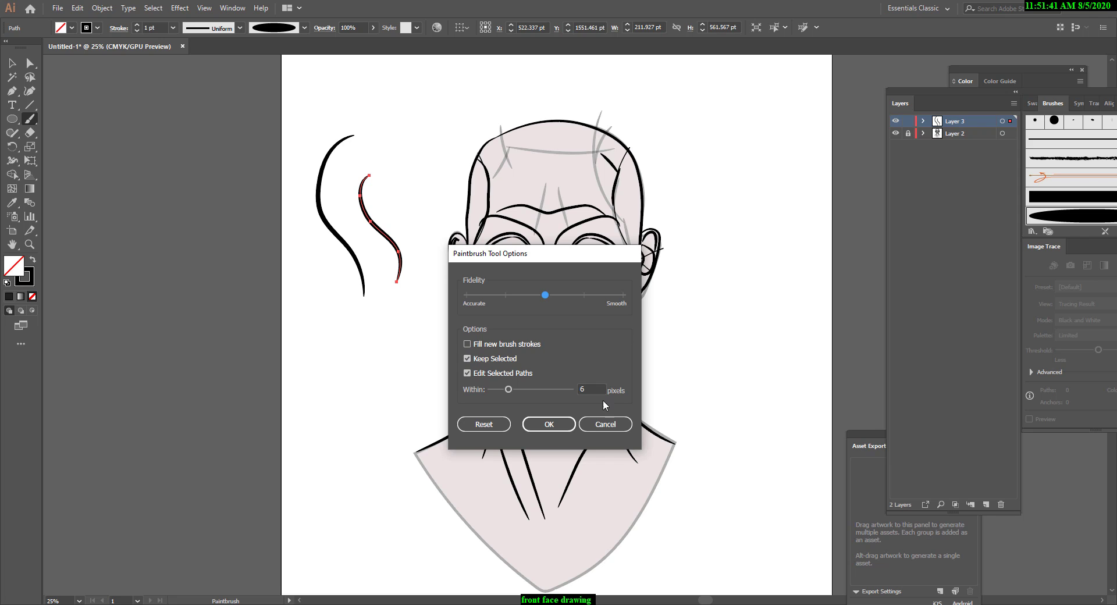
pyautogui.click(548, 426)
pyautogui.moveTo(404, 171); pyautogui.dragTo(414, 357)
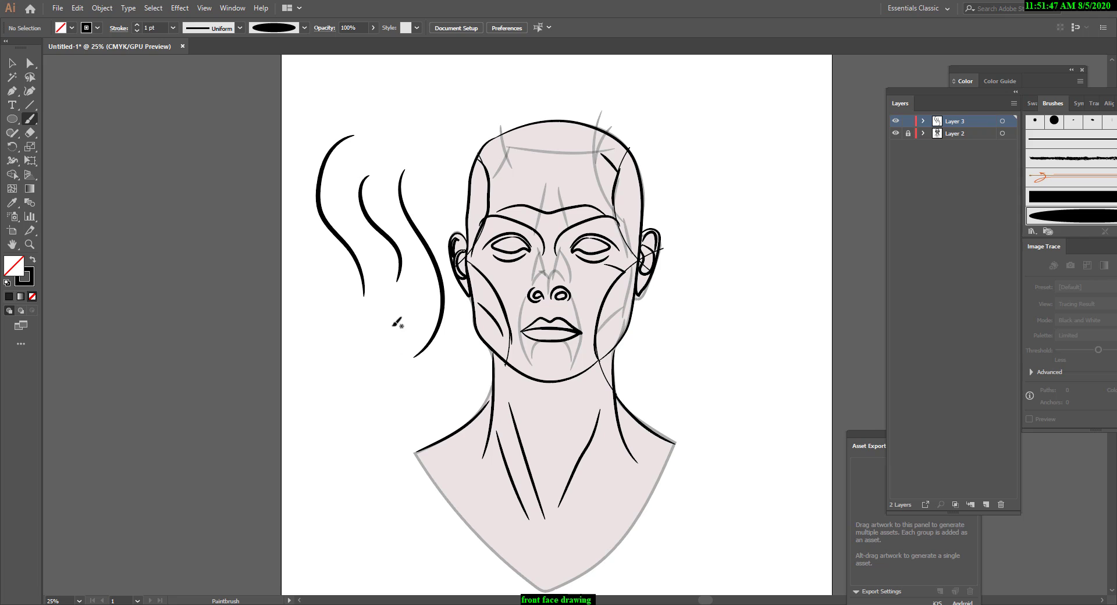
pyautogui.moveTo(385, 299)
pyautogui.mouseDown()
pyautogui.moveTo(437, 336)
pyautogui.moveTo(403, 338)
pyautogui.moveTo(428, 341)
pyautogui.mouseUp()
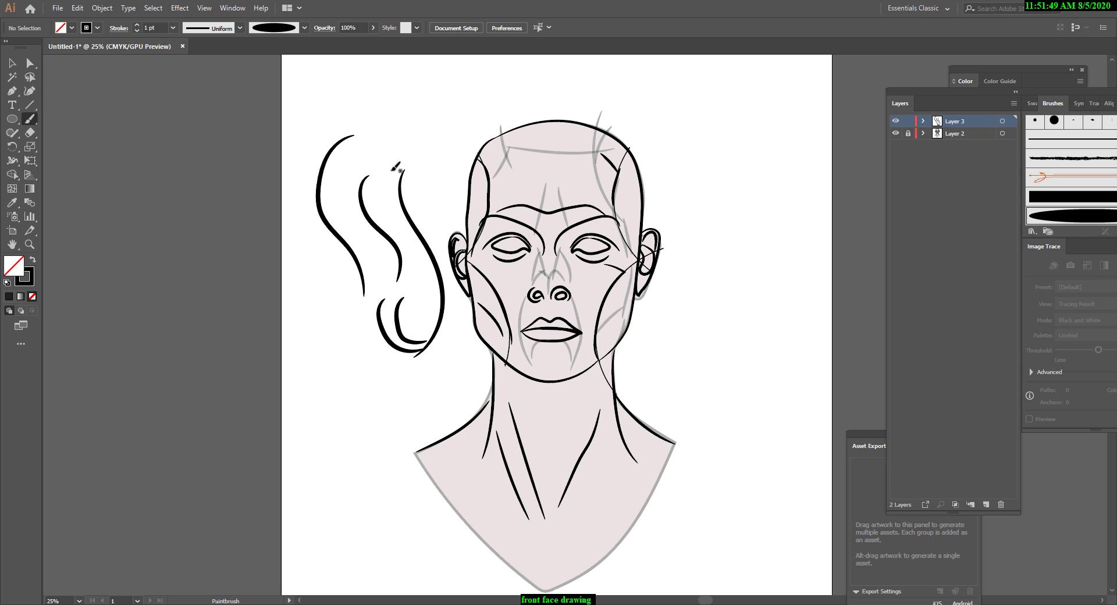
pyautogui.moveTo(387, 172); pyautogui.dragTo(414, 225)
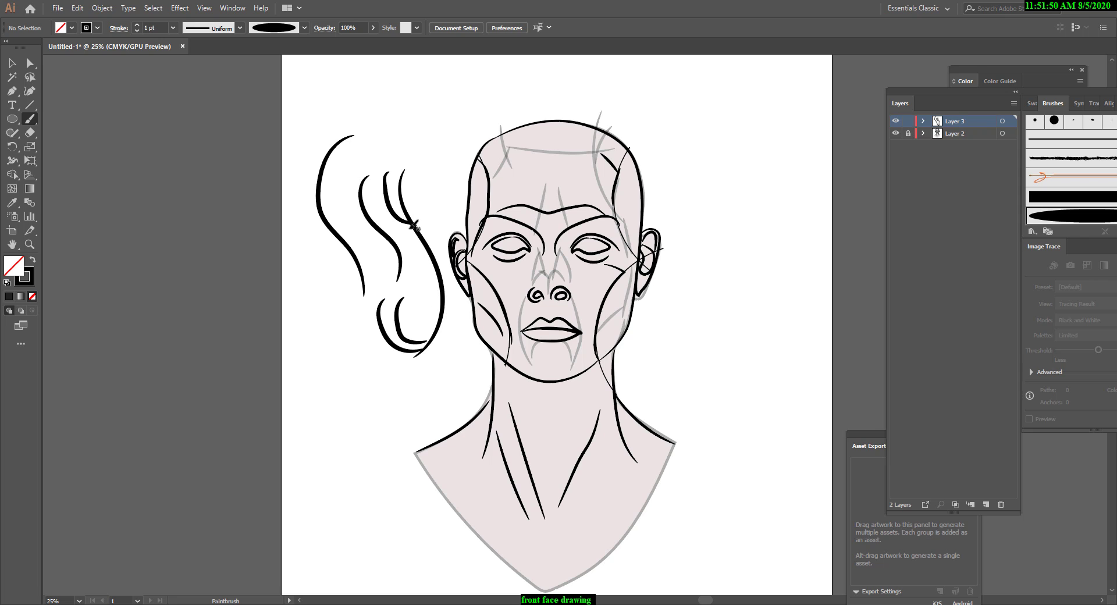
# Turn Keep Selected back on for the Paintbrush and paint two curves beside the opposite cheek, about 362 by 875 pt and 323 by 599 pt.
pyautogui.doubleClick(30, 119)
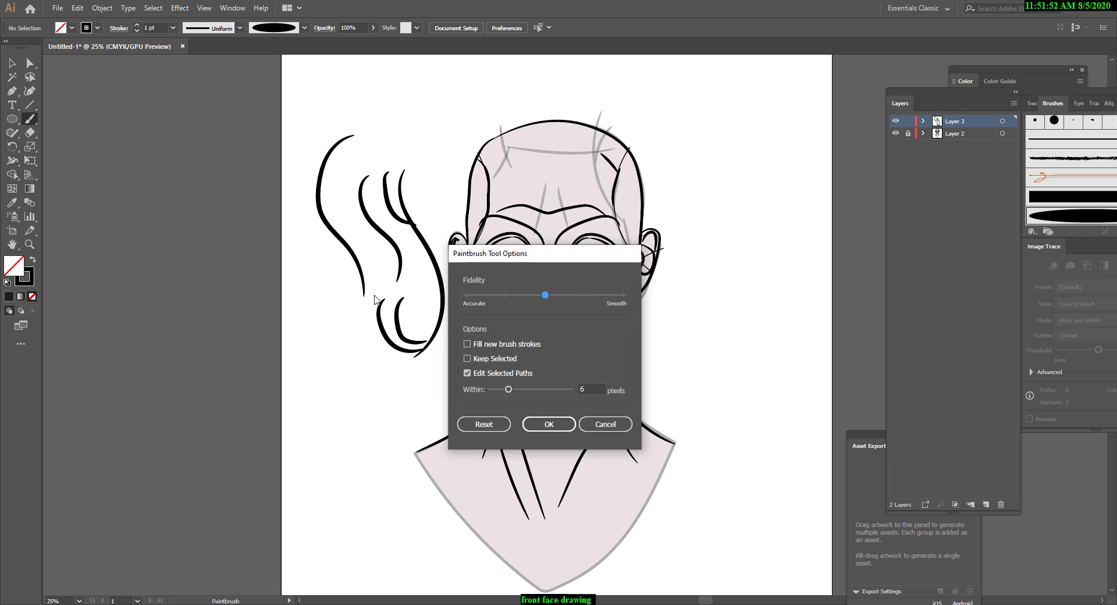
pyautogui.click(467, 359)
pyautogui.click(549, 424)
pyautogui.moveTo(718, 155)
pyautogui.mouseDown()
pyautogui.moveTo(708, 221)
pyautogui.moveTo(768, 321)
pyautogui.mouseUp()
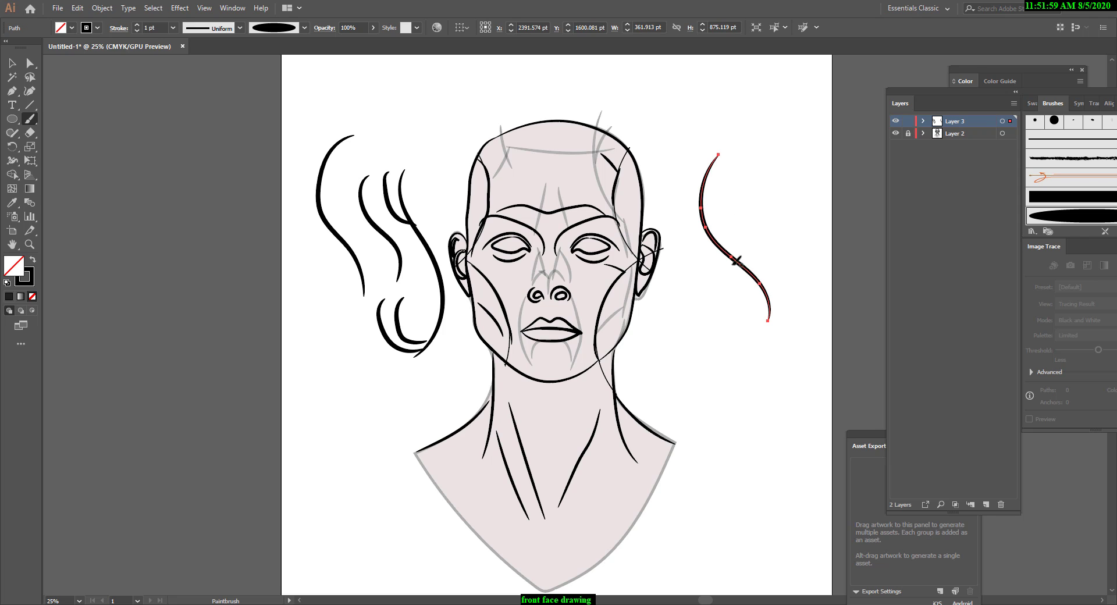
pyautogui.moveTo(764, 330); pyautogui.dragTo(706, 442)
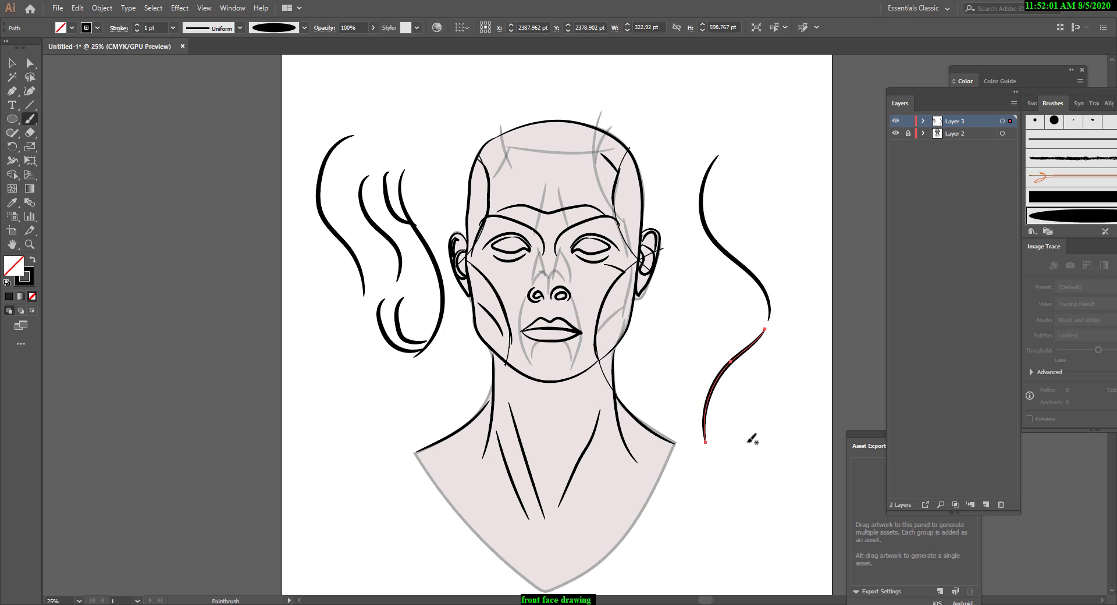
# Paint a U-shaped curve about 312 by 279 pt between the two cheek-side strokes, then space it and the lower stroke apart by moving both down.
pyautogui.moveTo(721, 283)
pyautogui.mouseDown()
pyautogui.moveTo(731, 330)
pyautogui.moveTo(752, 334)
pyautogui.moveTo(774, 305)
pyautogui.mouseUp()
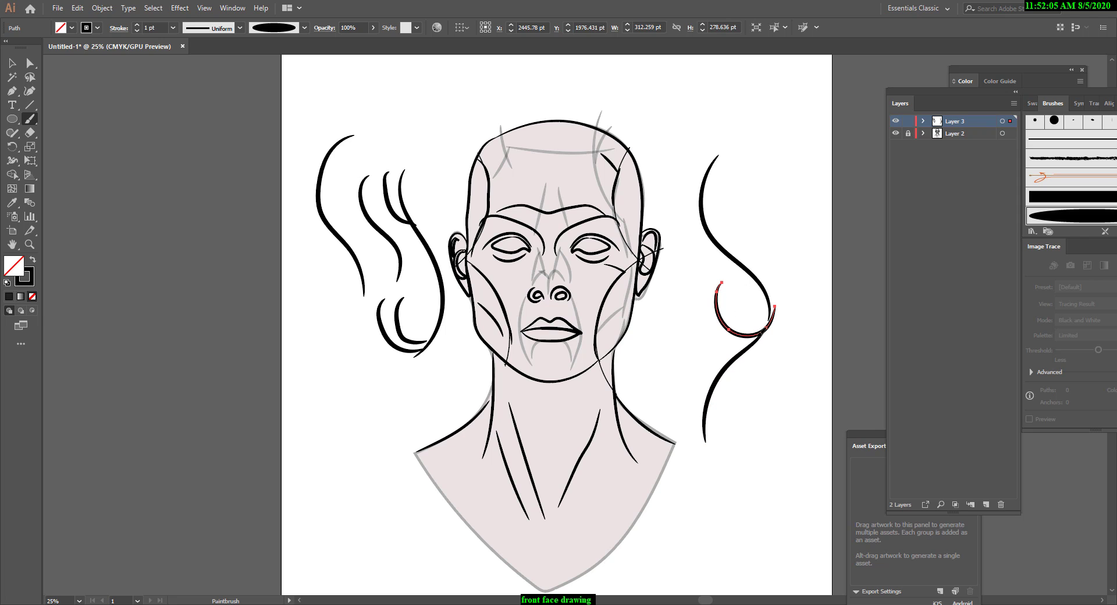
pyautogui.press('v')
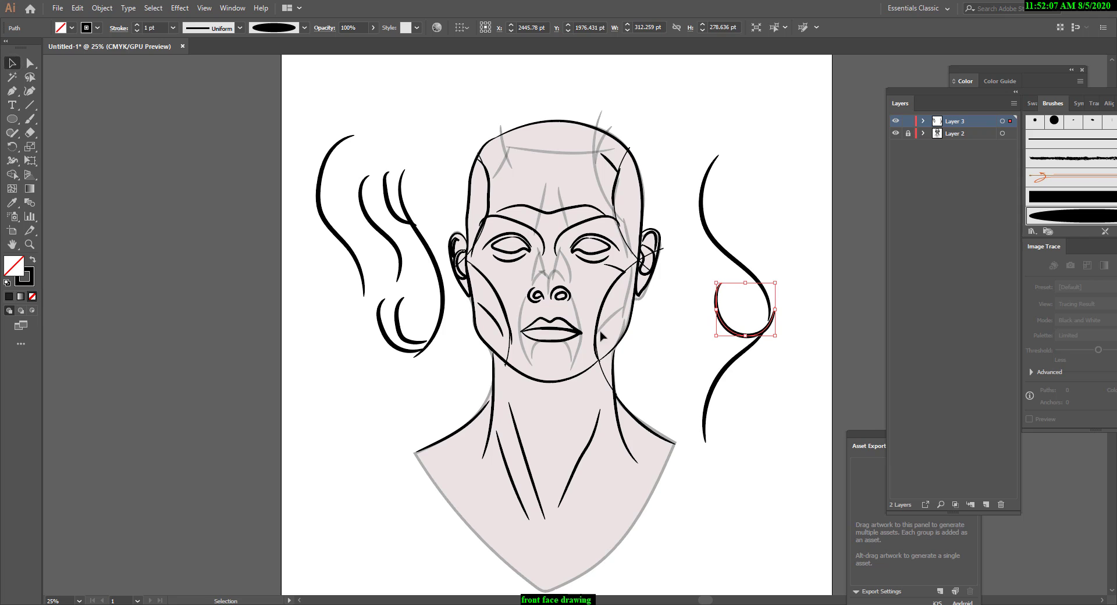
pyautogui.moveTo(747, 347); pyautogui.dragTo(756, 376)
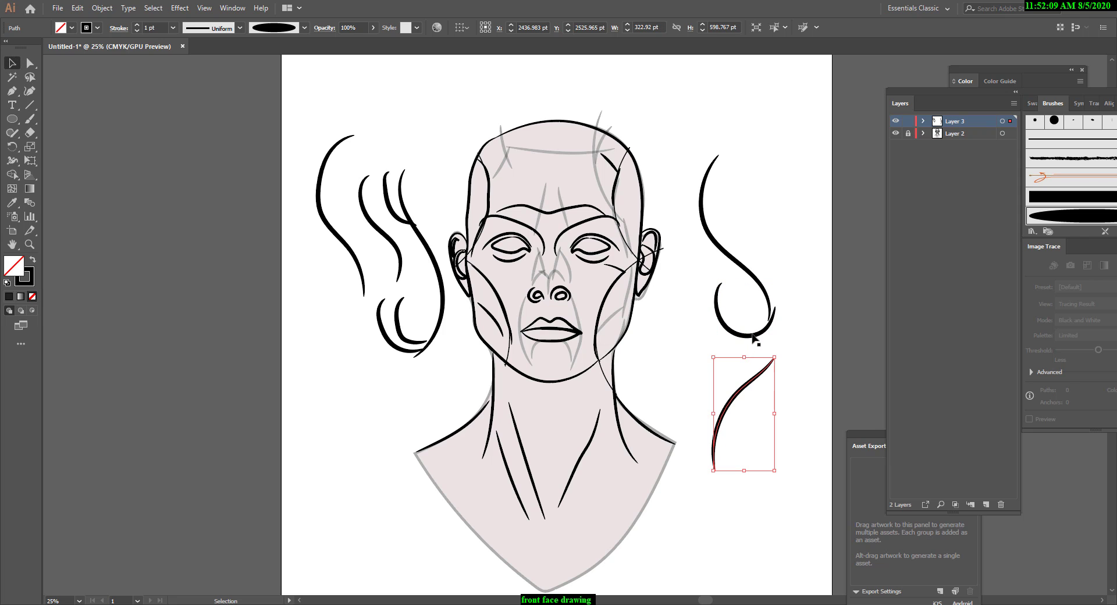
pyautogui.moveTo(754, 336); pyautogui.dragTo(753, 355)
pyautogui.click(796, 323)
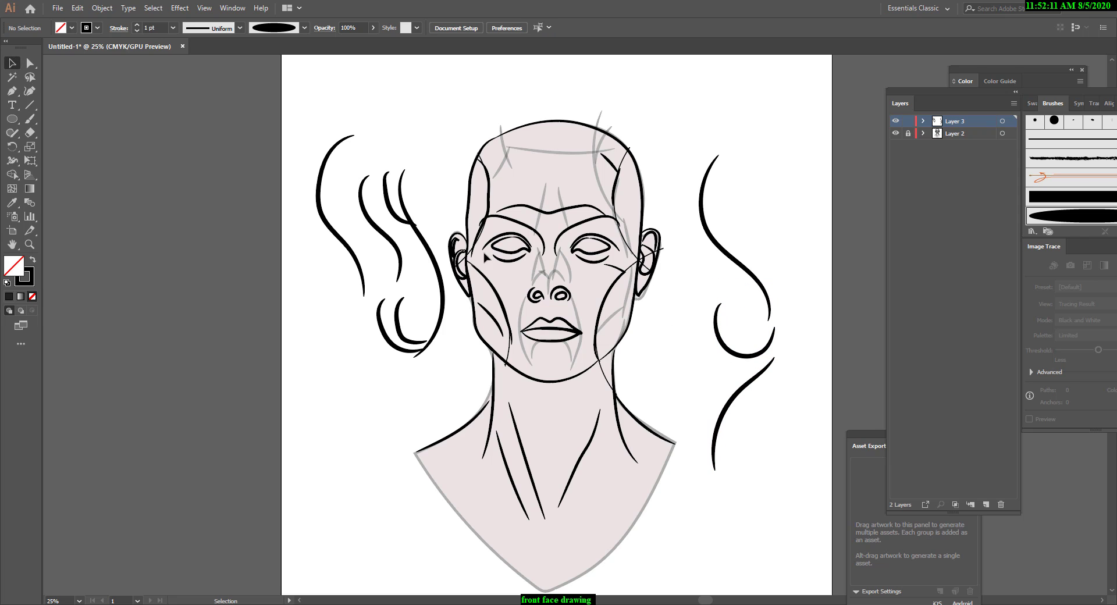
# Paint a long S-shaped stroke on the viewer's left of the neck and extend it from its lower end to about 501 by 1378 pt.
pyautogui.click(30, 119)
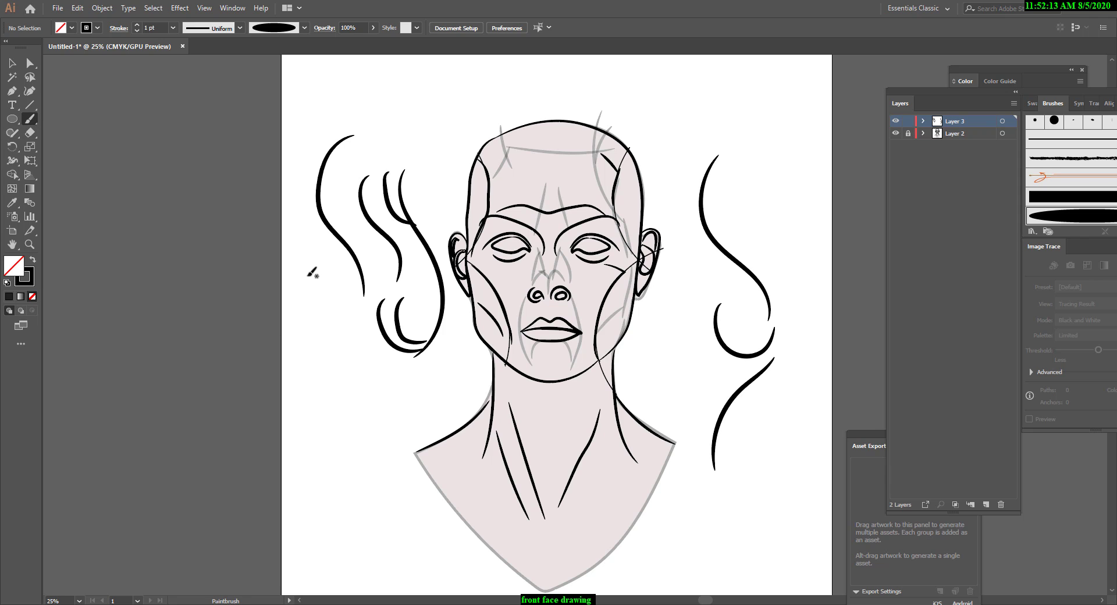
pyautogui.moveTo(304, 264)
pyautogui.mouseDown()
pyautogui.moveTo(294, 315)
pyautogui.moveTo(314, 479)
pyautogui.mouseUp()
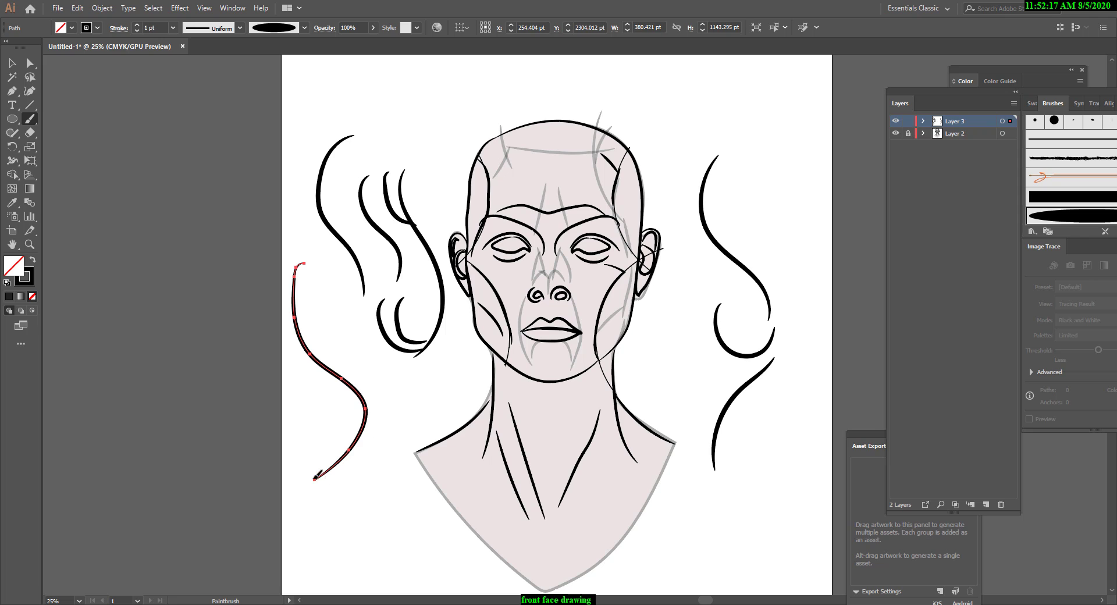
pyautogui.moveTo(318, 476); pyautogui.dragTo(389, 516)
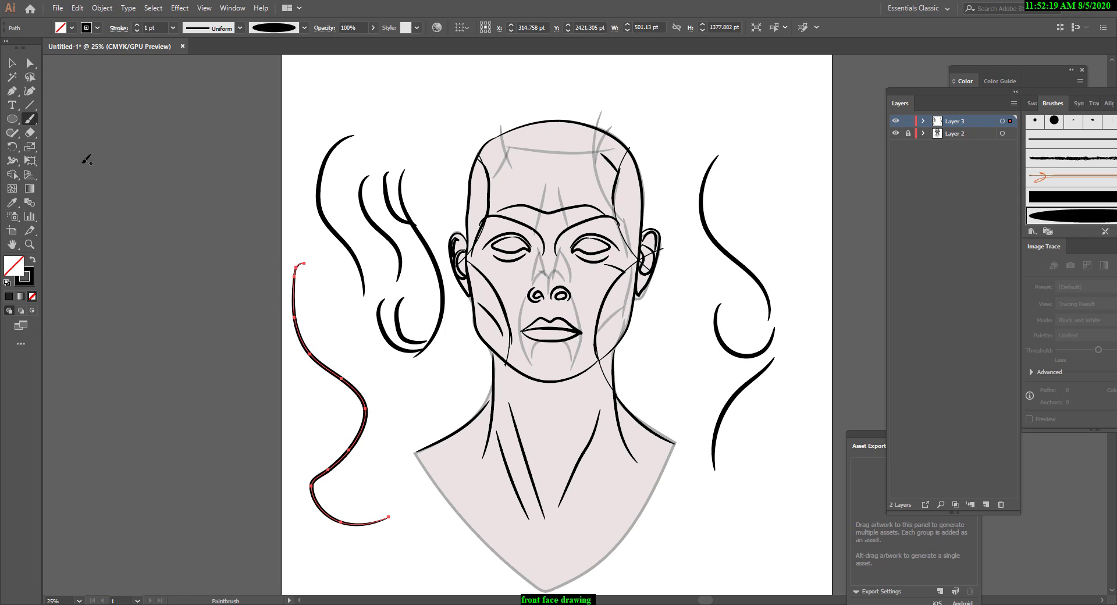
# Turn off Keep Selected for the Paintbrush and paint separate curved strokes along the artboard's edge, on the viewer's right of the head.
pyautogui.doubleClick(30, 119)
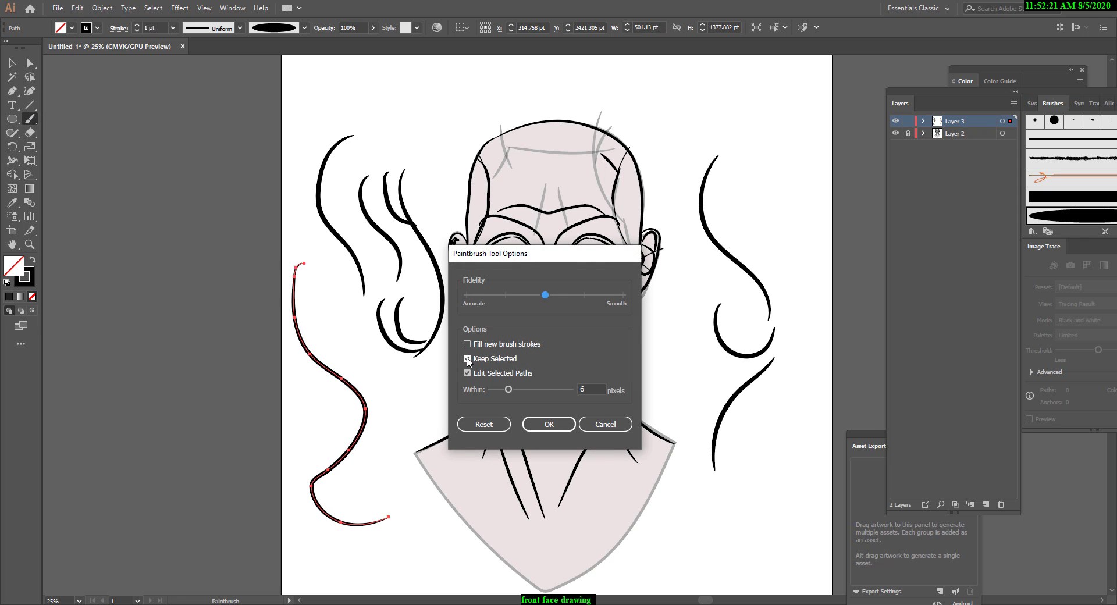
pyautogui.click(468, 359)
pyautogui.click(549, 424)
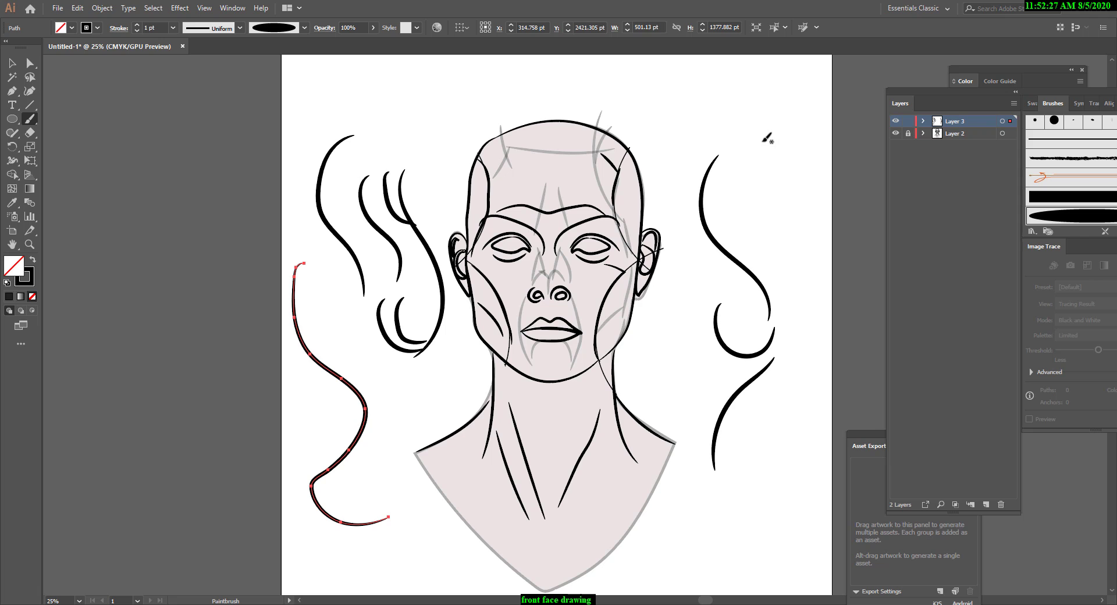
pyautogui.moveTo(748, 132)
pyautogui.mouseDown()
pyautogui.moveTo(792, 255)
pyautogui.moveTo(793, 410)
pyautogui.mouseUp()
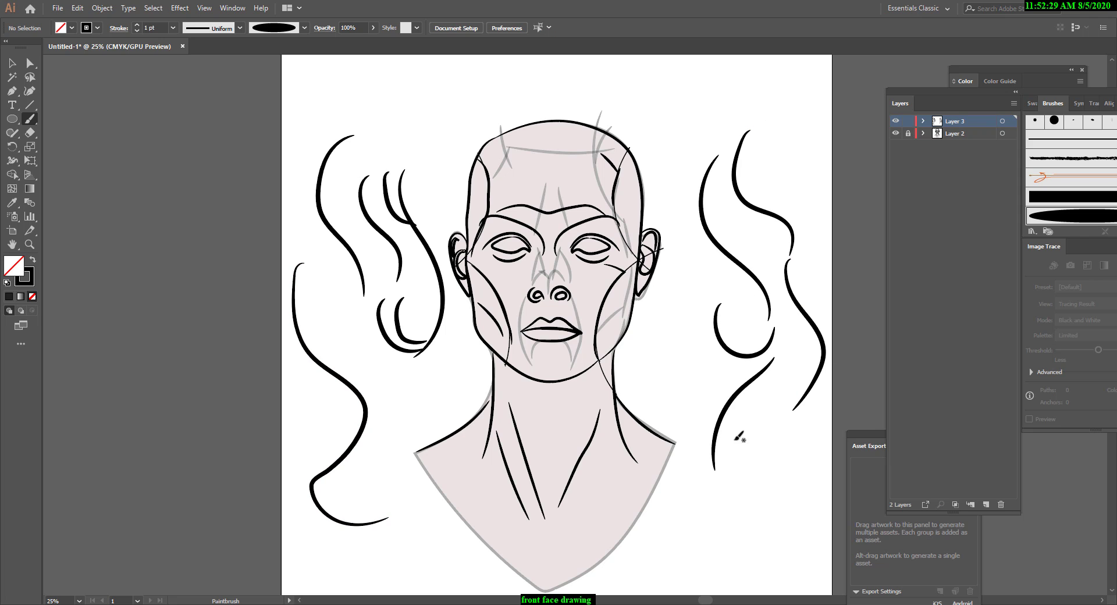
pyautogui.moveTo(780, 241); pyautogui.dragTo(790, 294)
# Delete all the test strokes on both sides of the head.
pyautogui.click(12, 62)
pyautogui.moveTo(259, 92); pyautogui.dragTo(369, 589)
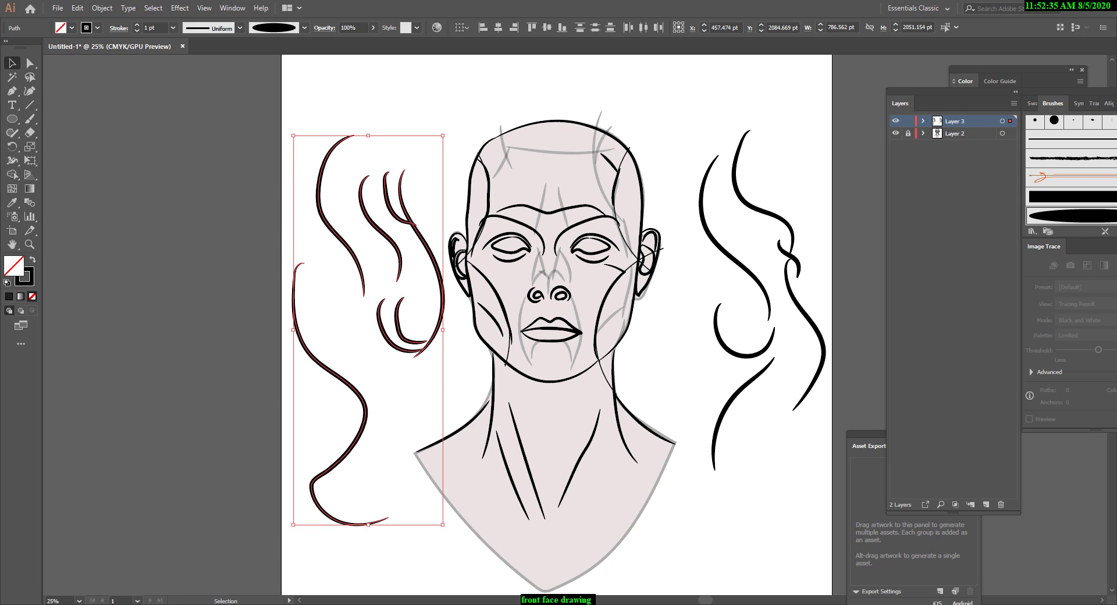
pyautogui.press('Delete')
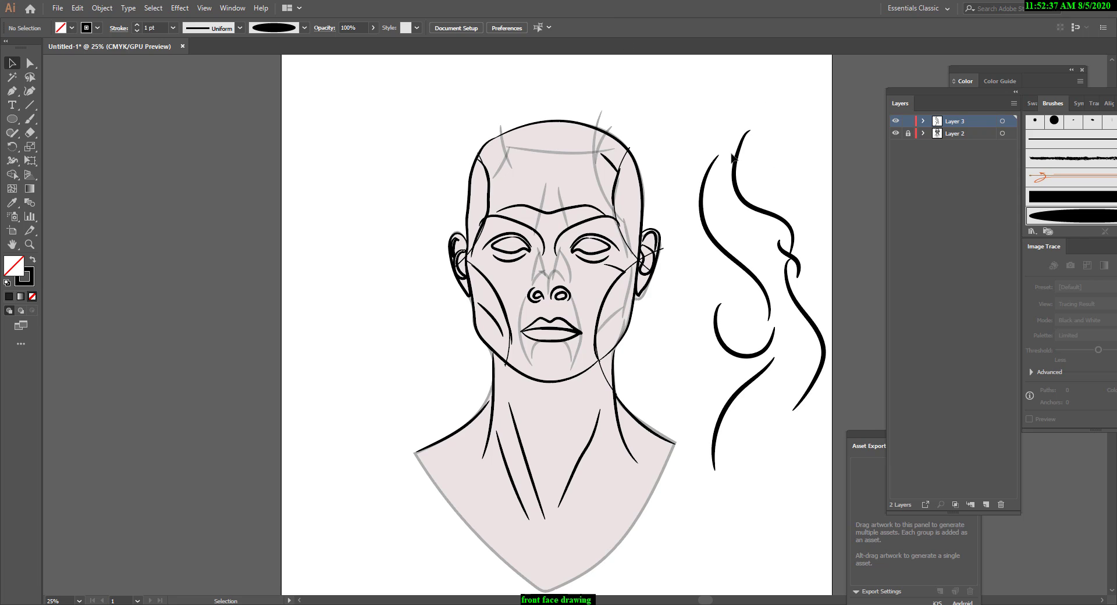
pyautogui.moveTo(681, 111); pyautogui.dragTo(808, 463)
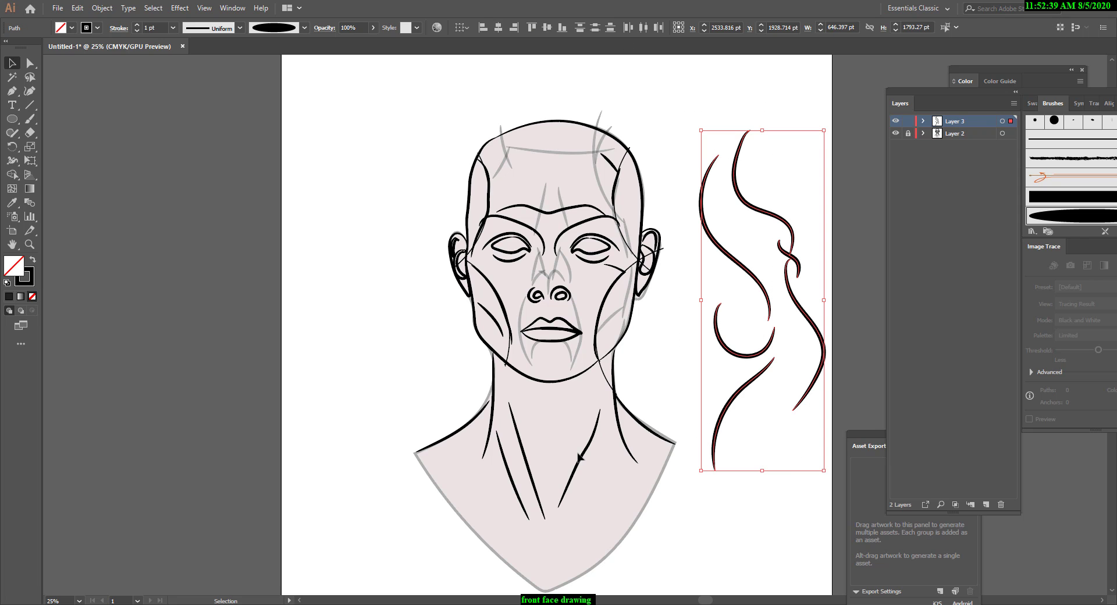
pyautogui.press('Delete')
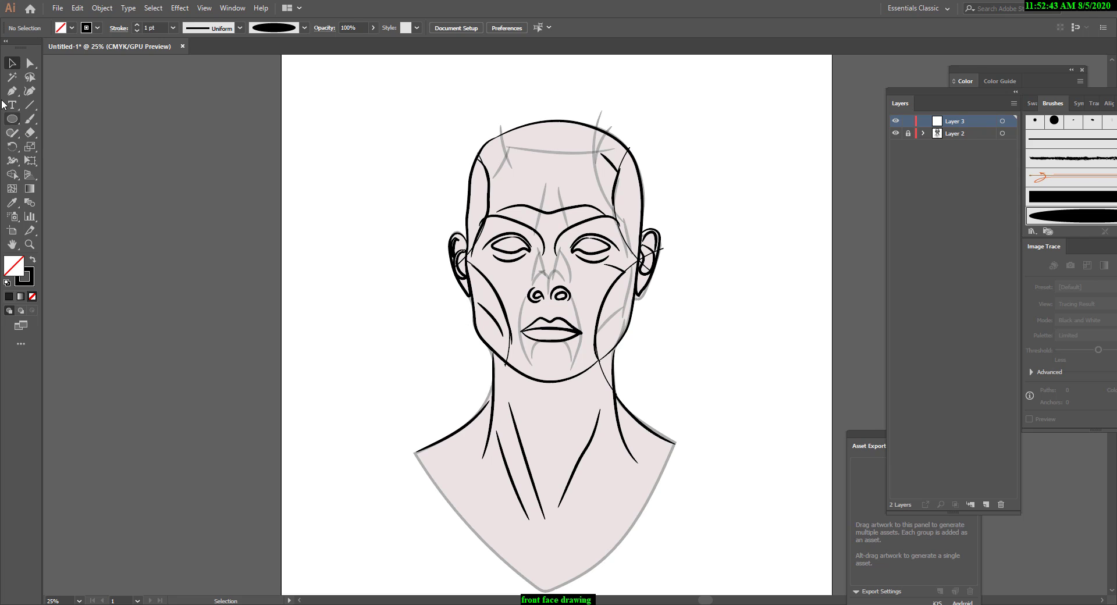
# Paint a short stroke about 92 by 37 pt on the nose bridge and a four-stroke rectangle about 725 by 914 pt beside the head.
pyautogui.click(30, 119)
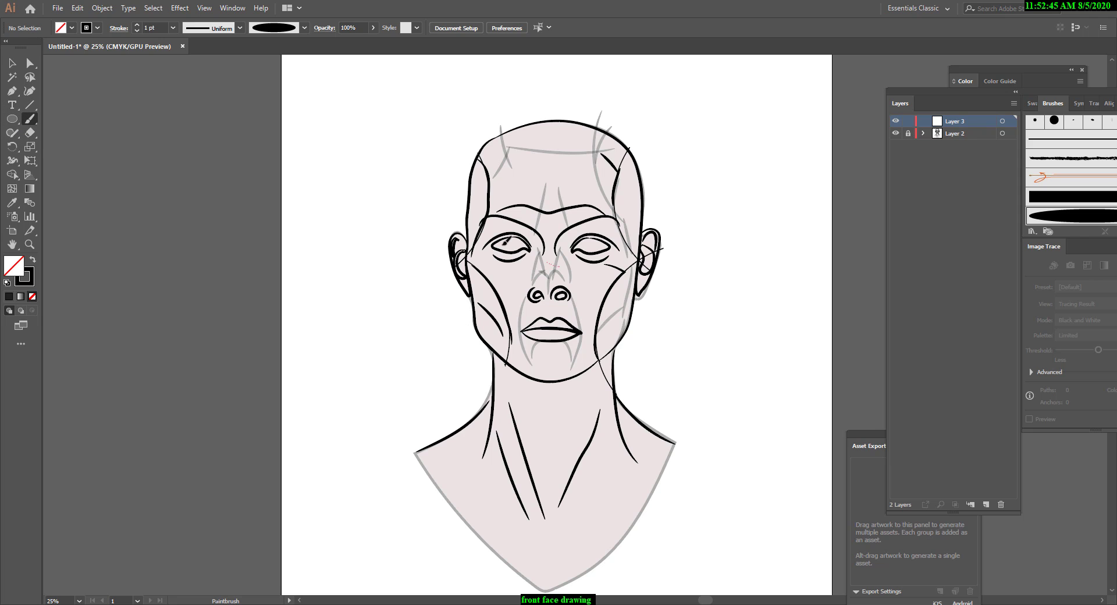
pyautogui.moveTo(559, 266); pyautogui.dragTo(560, 267)
pyautogui.moveTo(704, 169); pyautogui.dragTo(827, 167)
pyautogui.moveTo(705, 171)
pyautogui.mouseDown()
pyautogui.moveTo(843, 333)
pyautogui.moveTo(831, 252)
pyautogui.moveTo(839, 333)
pyautogui.mouseUp()
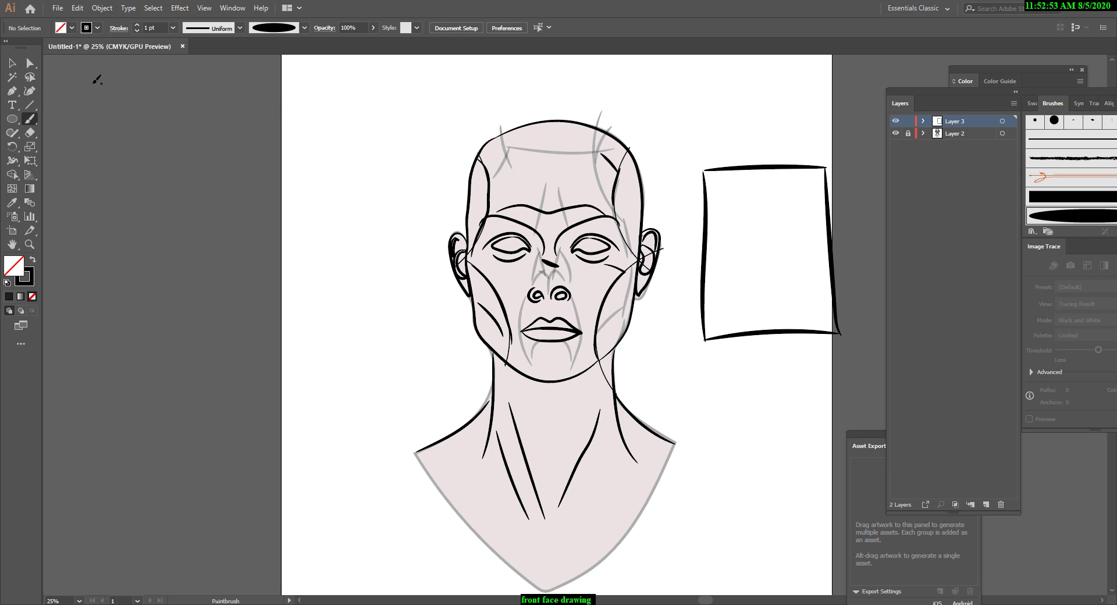
# Try moving the painted rectangle's strokes, separate three of its sides from the fourth, and delete those three sides.
pyautogui.click(12, 63)
pyautogui.moveTo(695, 131)
pyautogui.mouseDown()
pyautogui.moveTo(779, 364)
pyautogui.moveTo(845, 348)
pyautogui.mouseUp()
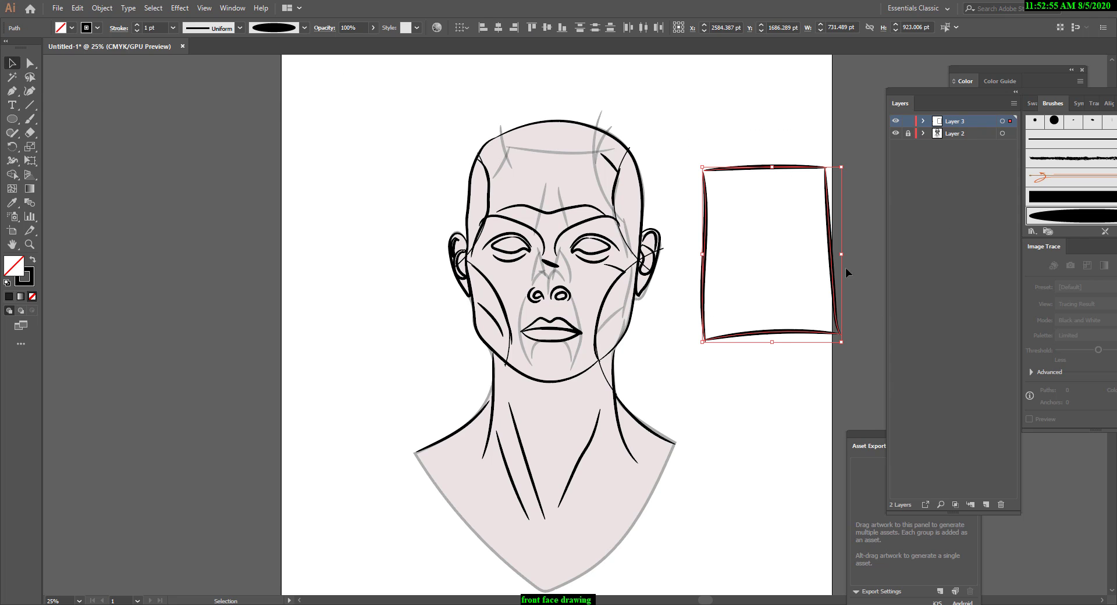
pyautogui.moveTo(828, 256); pyautogui.dragTo(580, 236)
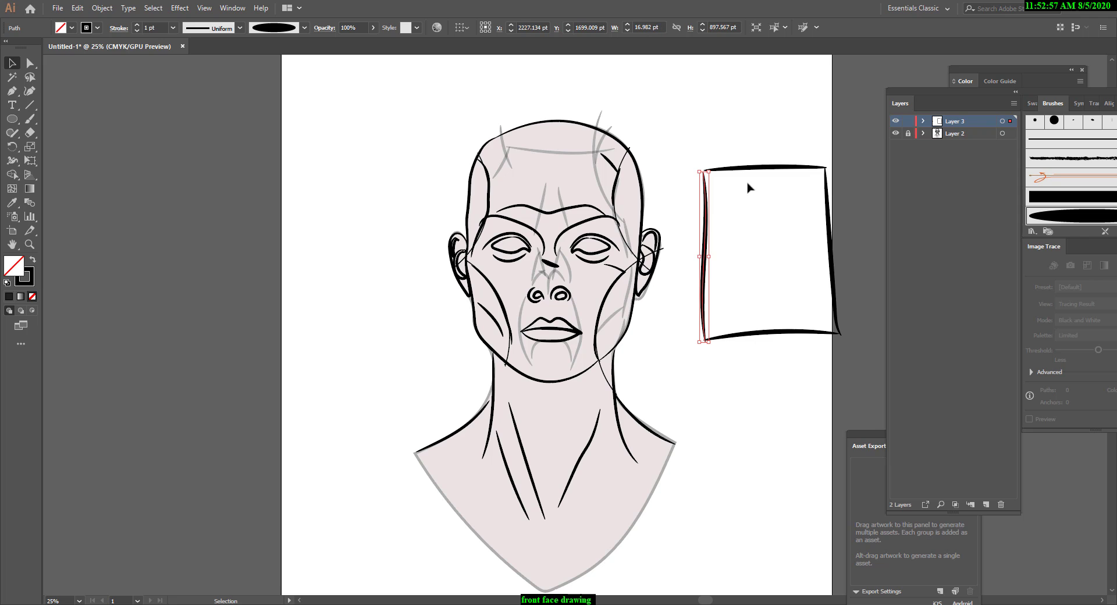
pyautogui.click(680, 169)
pyautogui.moveTo(711, 135)
pyautogui.mouseDown()
pyautogui.moveTo(743, 301)
pyautogui.moveTo(833, 349)
pyautogui.mouseUp()
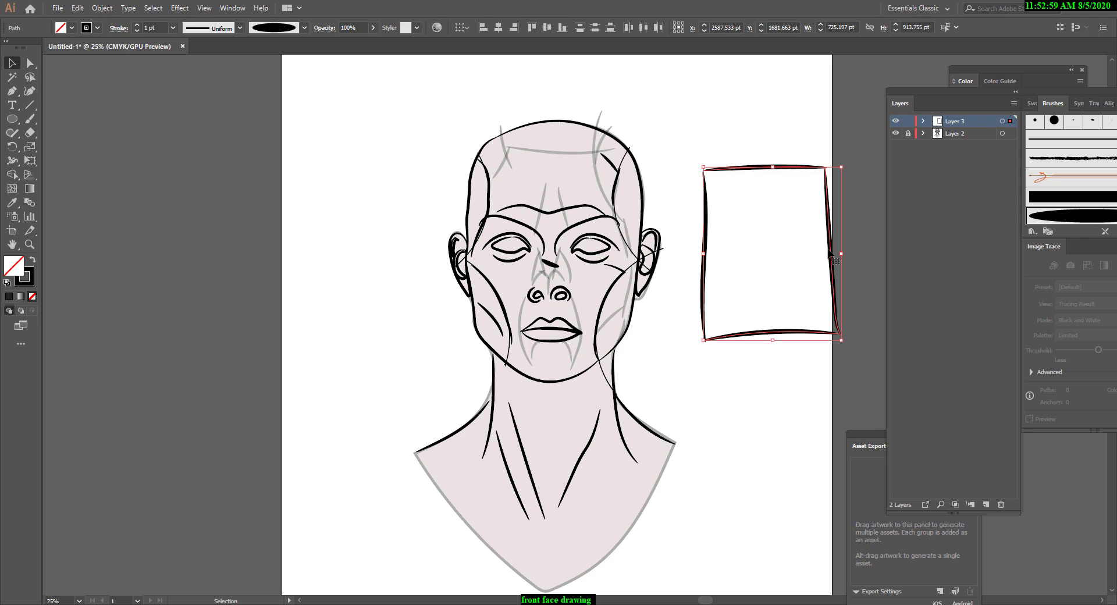
pyautogui.moveTo(830, 255)
pyautogui.mouseDown()
pyautogui.moveTo(604, 229)
pyautogui.moveTo(878, 265)
pyautogui.moveTo(870, 268)
pyautogui.mouseUp()
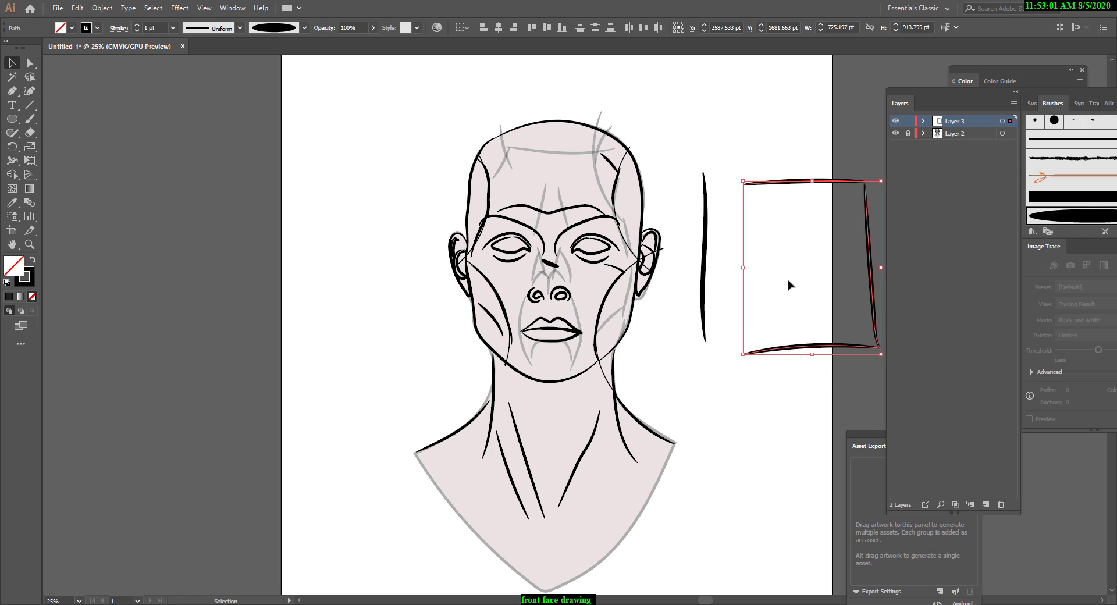
pyautogui.press('Delete')
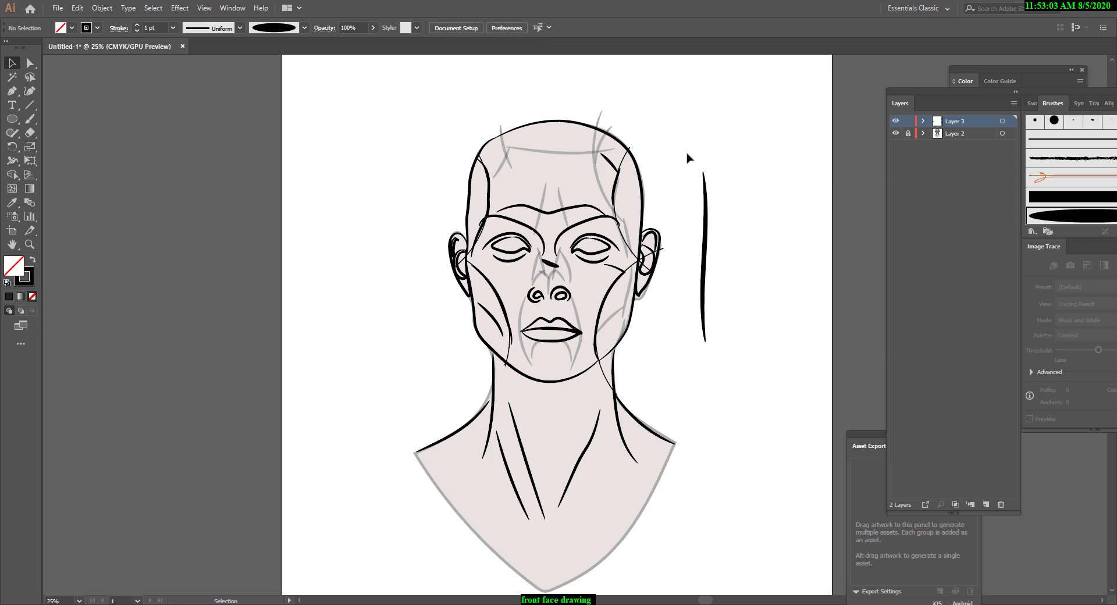
# Delete the rectangle's remaining vertical stroke and the short stroke on the nose bridge.
pyautogui.moveTo(688, 159); pyautogui.dragTo(749, 416)
pyautogui.press('Delete')
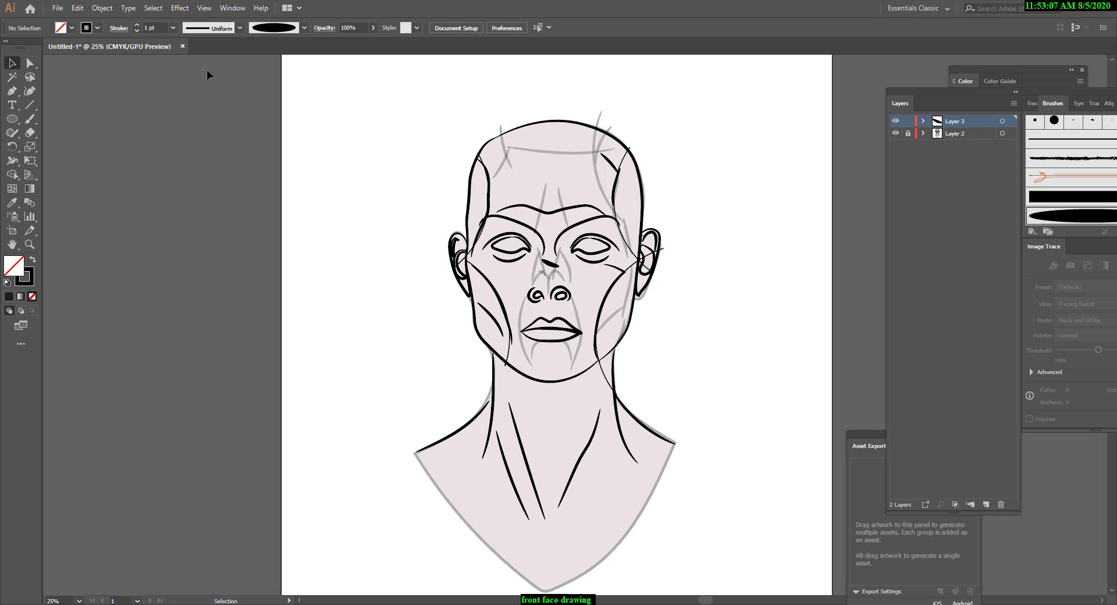
pyautogui.click(553, 267)
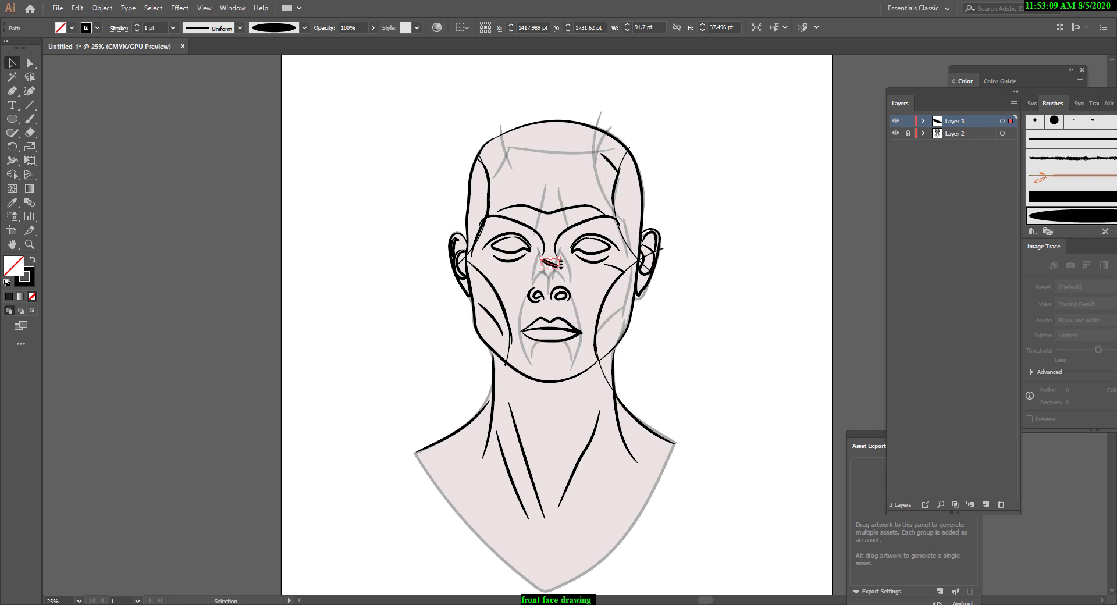
pyautogui.press('Delete')
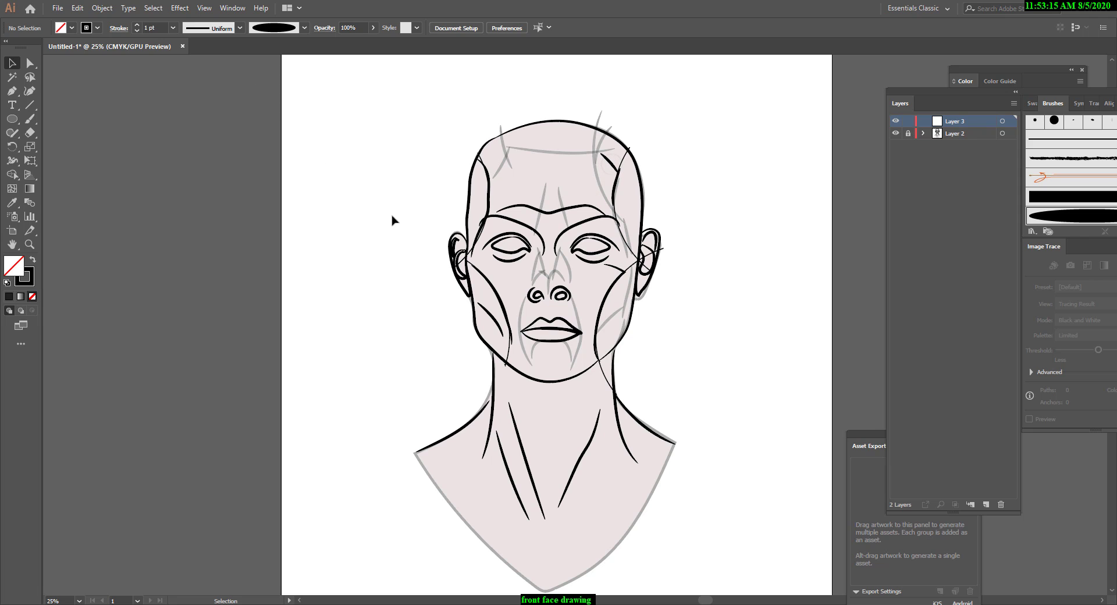
# Paint two near-vertical Paintbrush strokes along both sides of the head, from crown height to below the jaw.
pyautogui.click(30, 119)
pyautogui.moveTo(476, 120); pyautogui.dragTo(463, 414)
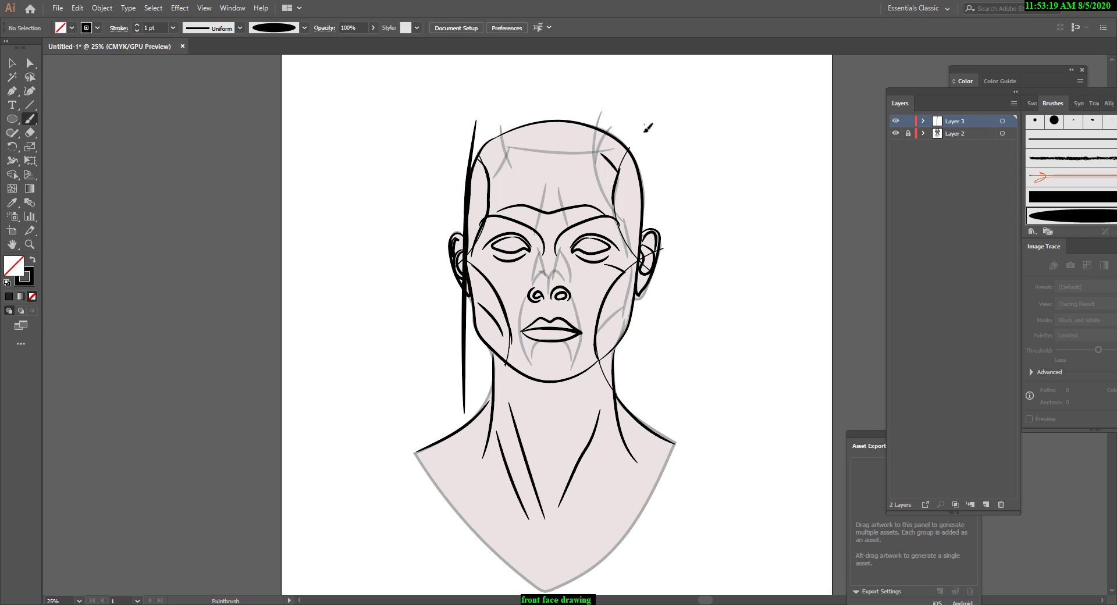
pyautogui.moveTo(644, 124); pyautogui.dragTo(634, 413)
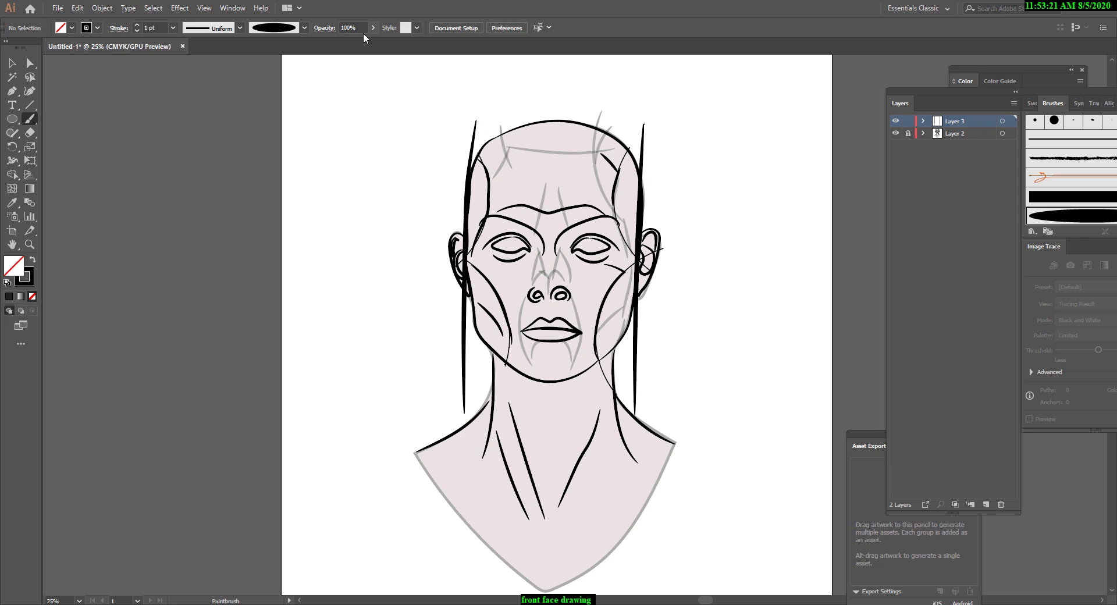
# Set the brush opacity to 50% and paint curved strokes across the top of the head and under the chin.
pyautogui.moveTo(368, 44); pyautogui.dragTo(317, 57)
pyautogui.moveTo(431, 173); pyautogui.dragTo(683, 152)
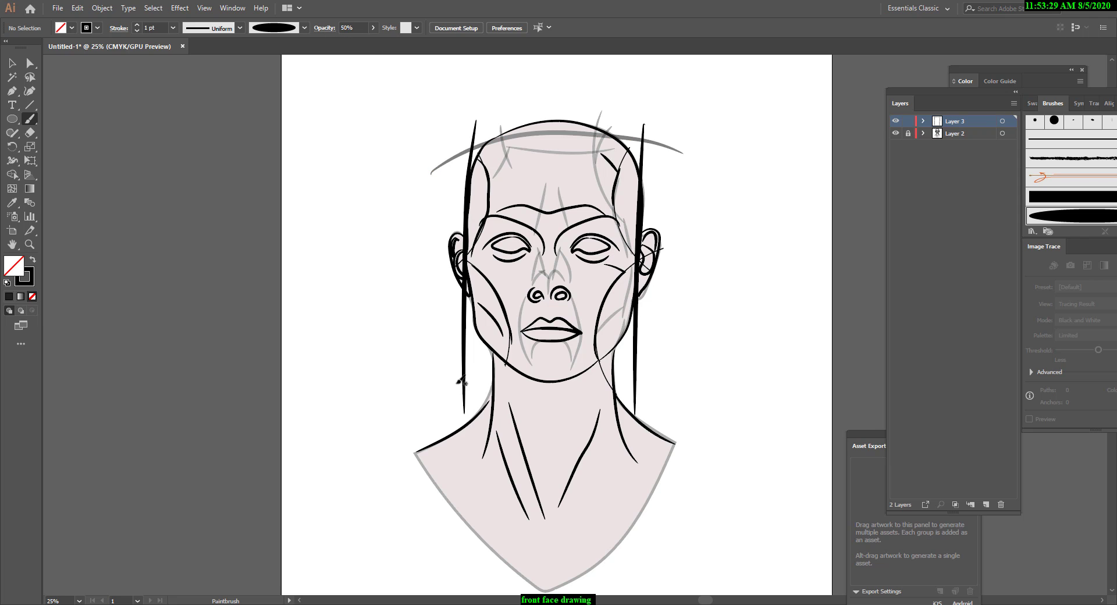
pyautogui.moveTo(434, 337)
pyautogui.mouseDown()
pyautogui.moveTo(568, 385)
pyautogui.moveTo(652, 379)
pyautogui.mouseUp()
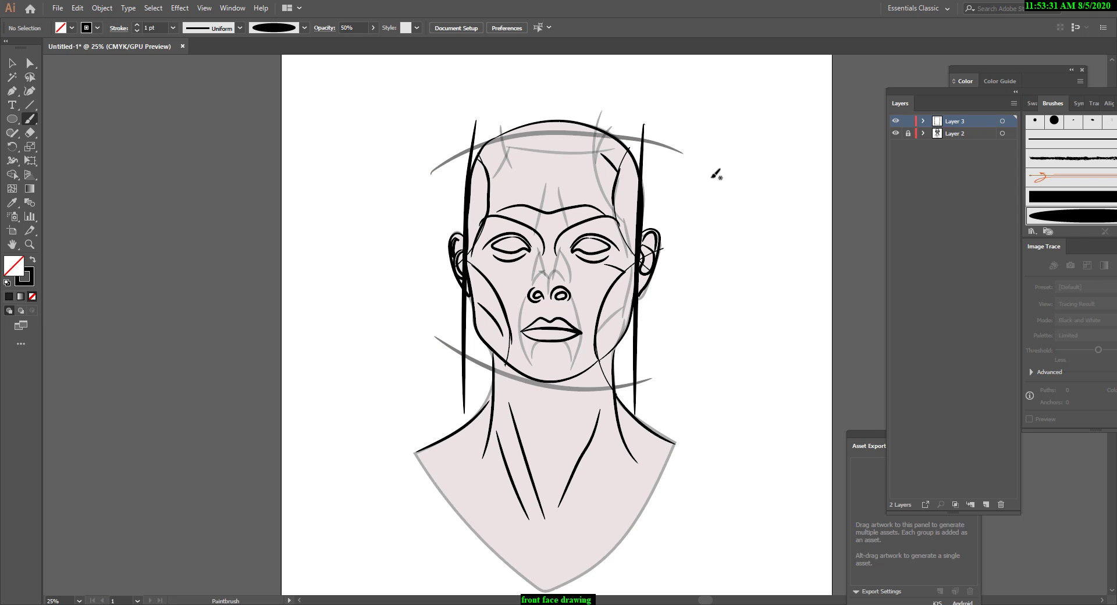
# Paint a tall four-sided frame beside the head and a box of straight strokes around the neck at 50% opacity.
pyautogui.moveTo(706, 179)
pyautogui.mouseDown()
pyautogui.moveTo(723, 381)
pyautogui.moveTo(771, 184)
pyautogui.moveTo(811, 182)
pyautogui.moveTo(803, 357)
pyautogui.mouseUp()
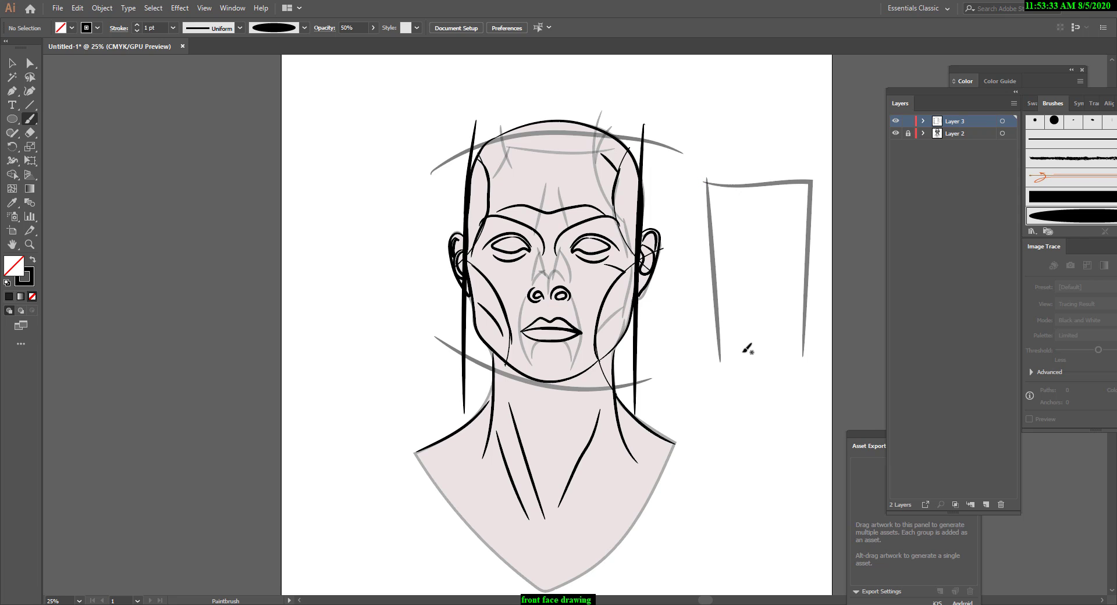
pyautogui.moveTo(722, 353); pyautogui.dragTo(812, 348)
pyautogui.moveTo(618, 329); pyautogui.dragTo(621, 487)
pyautogui.moveTo(496, 474); pyautogui.dragTo(626, 460)
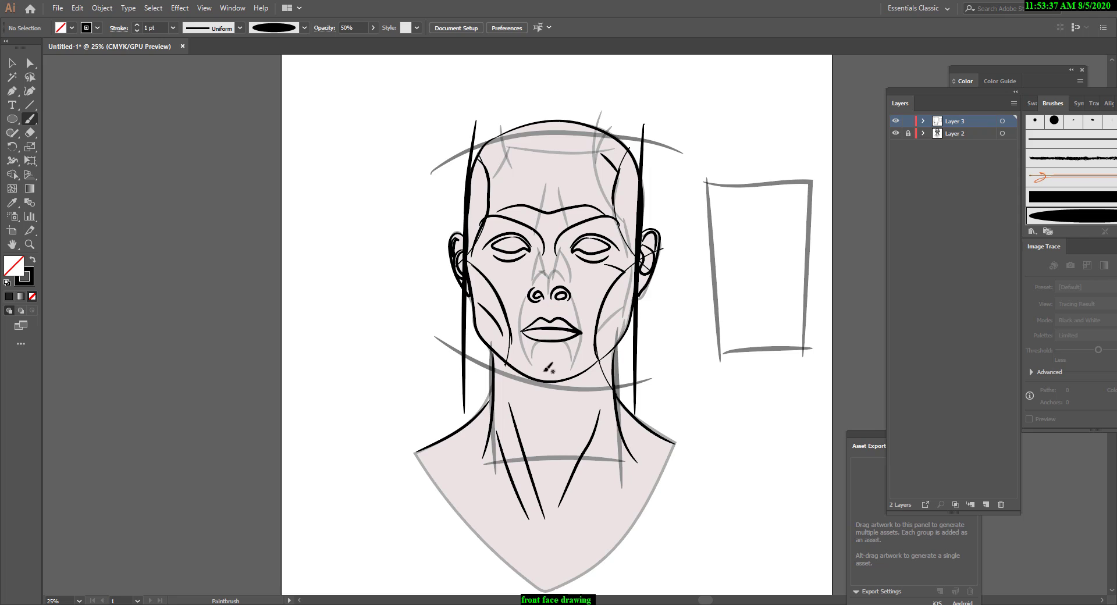
pyautogui.moveTo(486, 353); pyautogui.dragTo(640, 351)
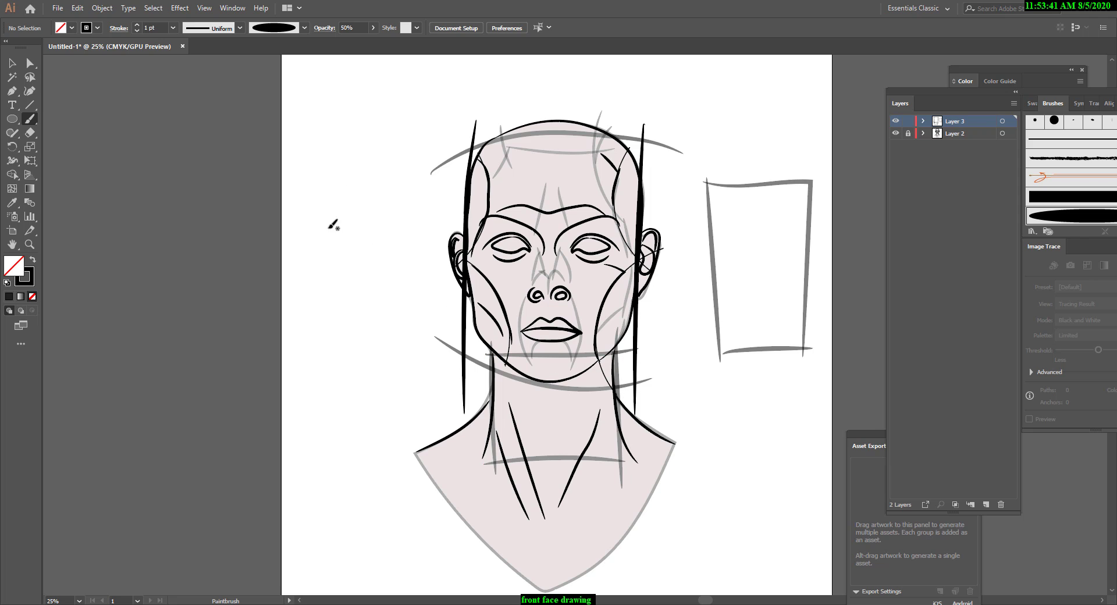
# Paint the edges of a tilted three-dimensional box beside the head with 50% opacity Paintbrush strokes.
pyautogui.moveTo(306, 258)
pyautogui.mouseDown()
pyautogui.moveTo(333, 261)
pyautogui.moveTo(308, 264)
pyautogui.moveTo(340, 334)
pyautogui.moveTo(391, 289)
pyautogui.mouseUp()
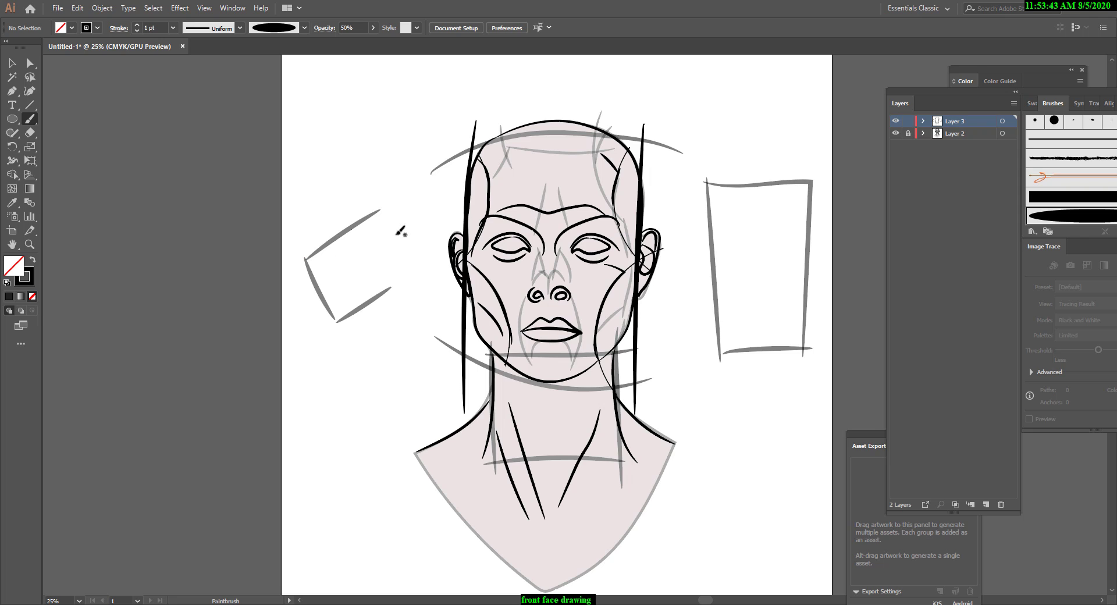
pyautogui.moveTo(371, 214)
pyautogui.mouseDown()
pyautogui.moveTo(398, 271)
pyautogui.moveTo(442, 307)
pyautogui.mouseUp()
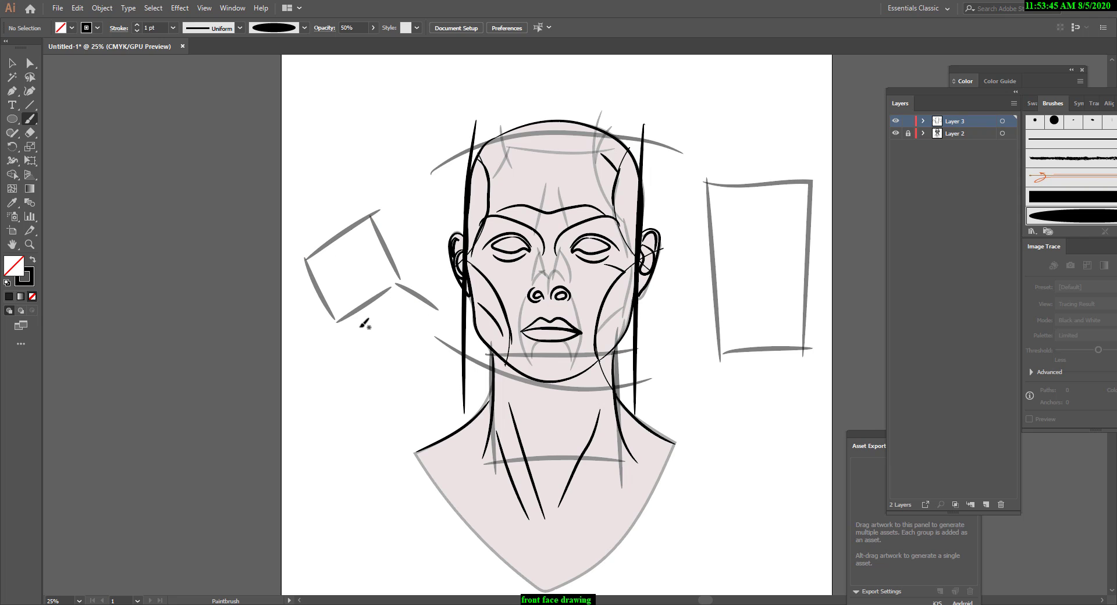
pyautogui.moveTo(348, 323); pyautogui.dragTo(388, 354)
pyautogui.moveTo(440, 306); pyautogui.dragTo(391, 355)
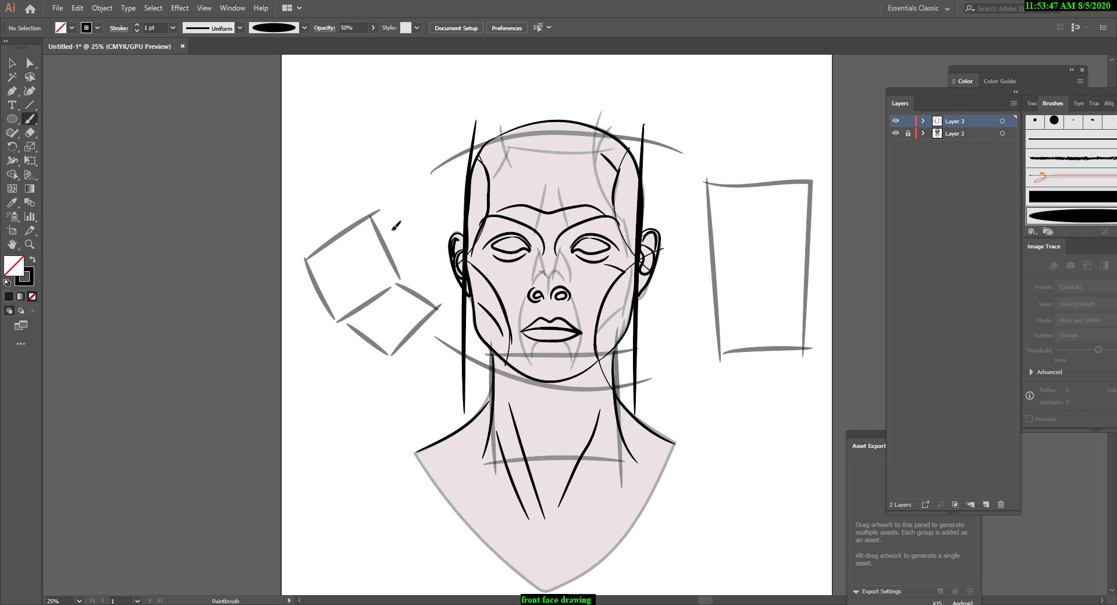
pyautogui.moveTo(373, 214)
pyautogui.mouseDown()
pyautogui.moveTo(420, 249)
pyautogui.moveTo(432, 307)
pyautogui.mouseUp()
pyautogui.moveTo(311, 260); pyautogui.dragTo(351, 291)
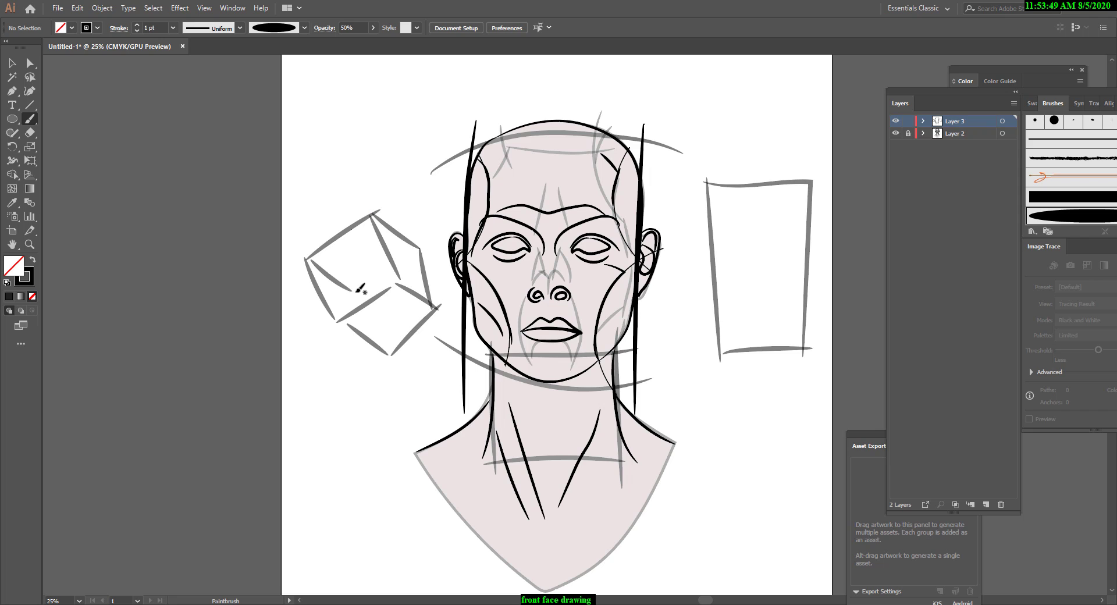
# Paint the tilted box's inner edges and scribble shading over its two lower faces.
pyautogui.moveTo(375, 327); pyautogui.dragTo(385, 367)
pyautogui.moveTo(373, 278); pyautogui.dragTo(409, 244)
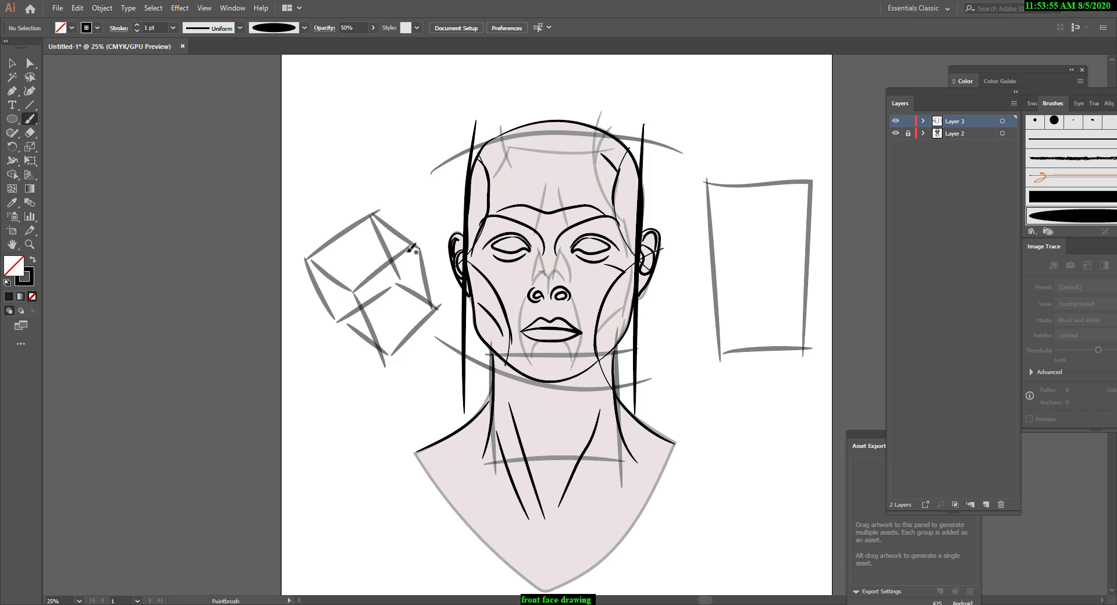
pyautogui.moveTo(399, 259); pyautogui.dragTo(429, 303)
pyautogui.moveTo(386, 349); pyautogui.dragTo(432, 303)
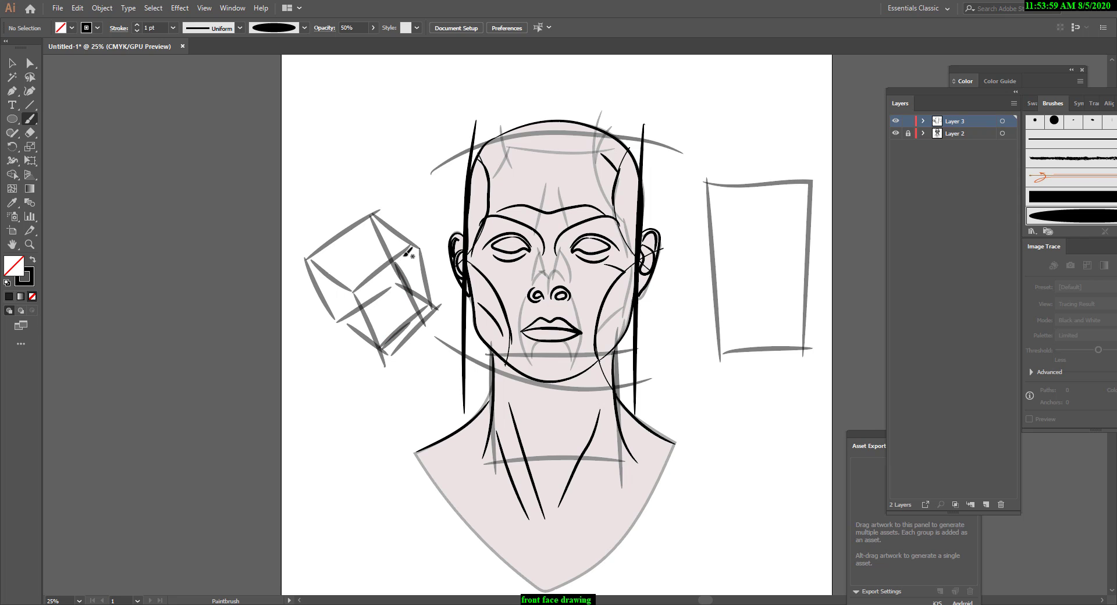
pyautogui.moveTo(403, 255)
pyautogui.mouseDown()
pyautogui.moveTo(430, 309)
pyautogui.moveTo(412, 270)
pyautogui.moveTo(408, 295)
pyautogui.mouseUp()
pyautogui.moveTo(384, 299)
pyautogui.mouseDown()
pyautogui.moveTo(381, 269)
pyautogui.moveTo(362, 298)
pyautogui.moveTo(391, 273)
pyautogui.moveTo(378, 315)
pyautogui.mouseUp()
# Select and delete all strokes of the shaded tilted box beside the head.
pyautogui.click(12, 62)
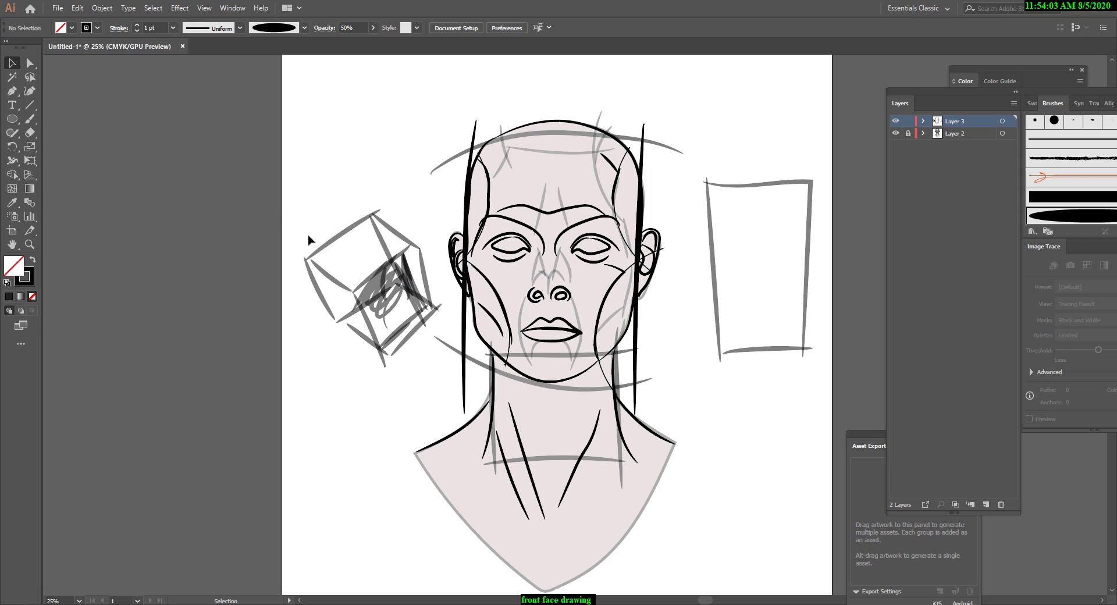
pyautogui.moveTo(294, 200)
pyautogui.mouseDown()
pyautogui.moveTo(406, 393)
pyautogui.moveTo(400, 411)
pyautogui.mouseUp()
pyautogui.press('Delete')
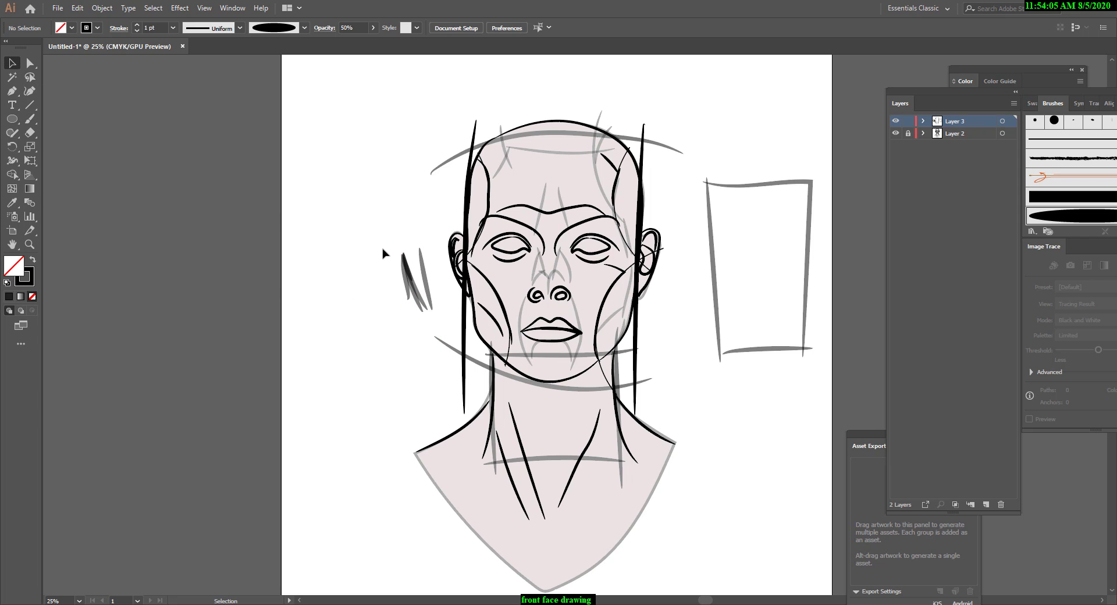
pyautogui.moveTo(381, 219); pyautogui.dragTo(439, 311)
pyautogui.press('Delete')
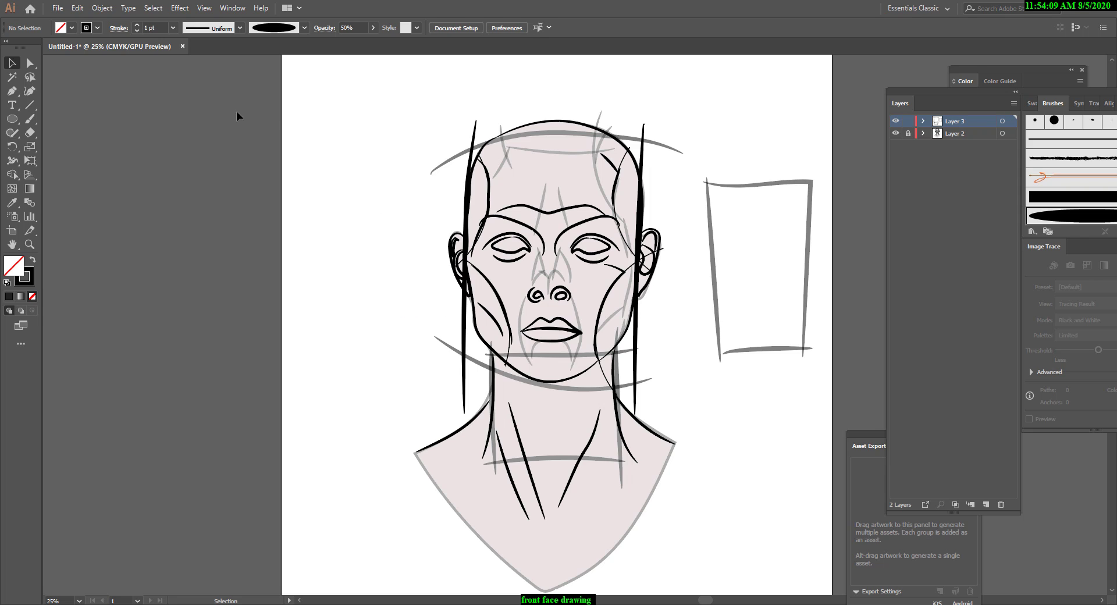
# Paint a new tilted rectangle beside the head with a shallow four-sided face attached under its lower edge.
pyautogui.click(30, 119)
pyautogui.moveTo(373, 182)
pyautogui.mouseDown()
pyautogui.moveTo(311, 219)
pyautogui.moveTo(356, 296)
pyautogui.moveTo(408, 251)
pyautogui.mouseUp()
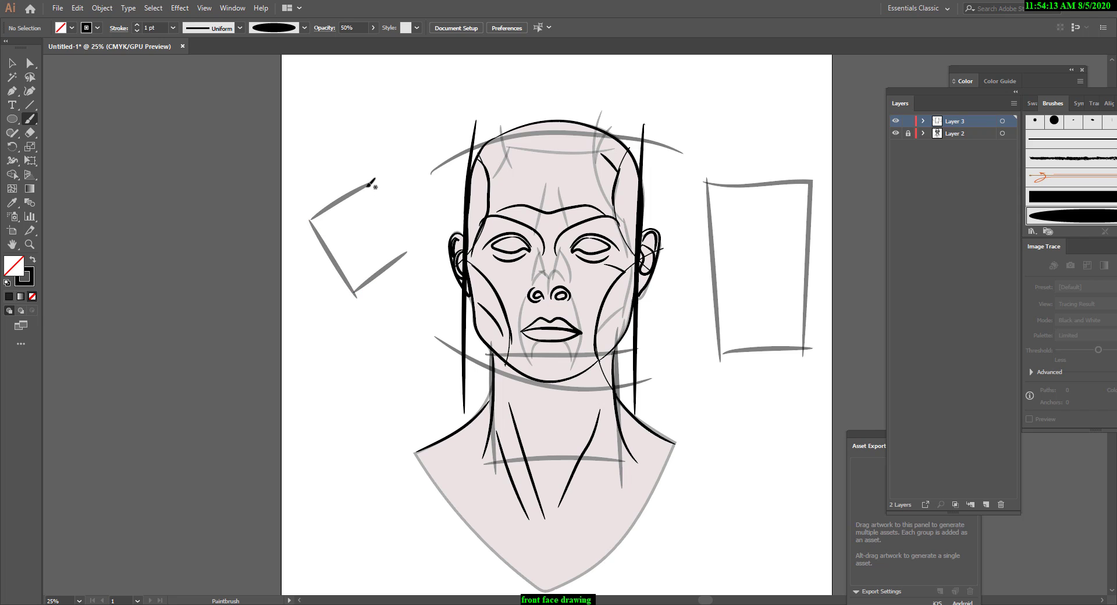
pyautogui.moveTo(368, 185)
pyautogui.mouseDown()
pyautogui.moveTo(403, 251)
pyautogui.moveTo(424, 266)
pyautogui.mouseUp()
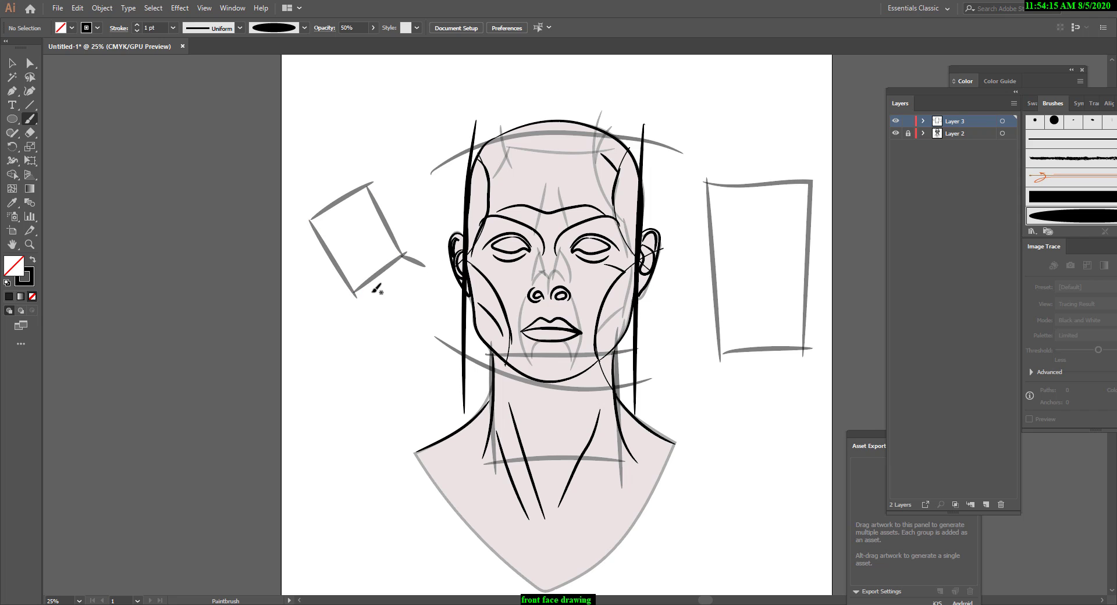
pyautogui.moveTo(357, 297)
pyautogui.mouseDown()
pyautogui.moveTo(403, 298)
pyautogui.moveTo(431, 268)
pyautogui.mouseUp()
pyautogui.hotkey('ctrl', 'z')
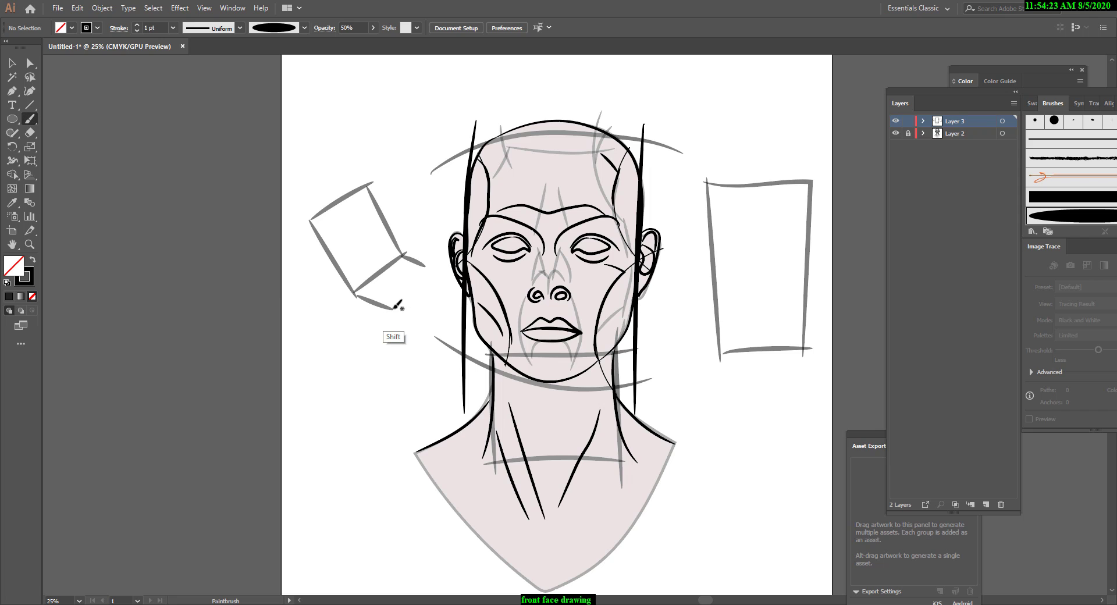
pyautogui.moveTo(392, 309); pyautogui.dragTo(432, 271)
pyautogui.moveTo(48, 52); pyautogui.dragTo(18, 57)
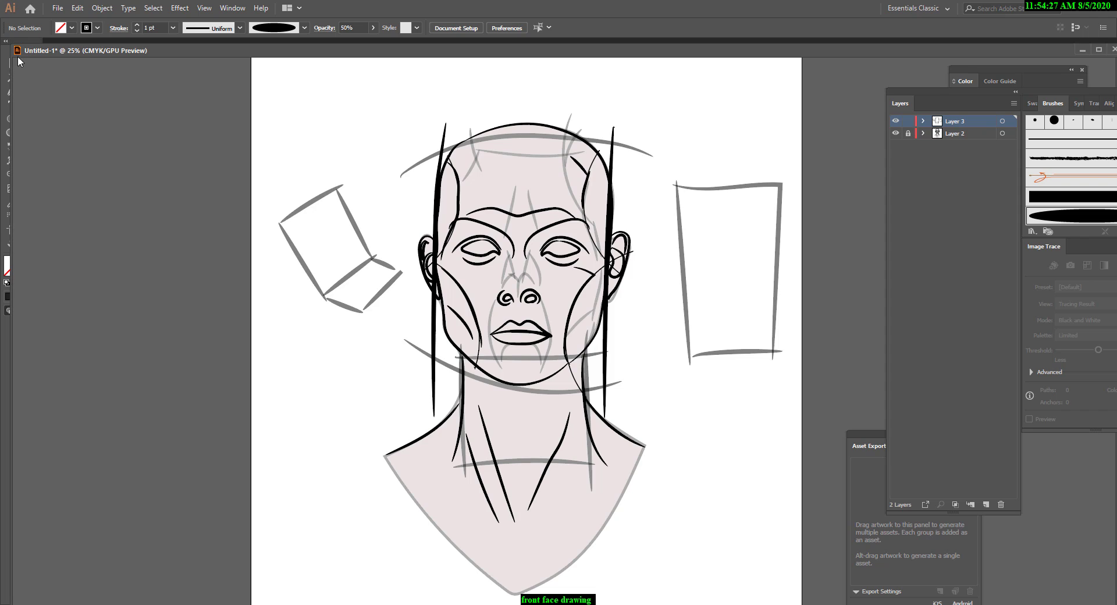
pyautogui.moveTo(183, 51); pyautogui.dragTo(229, 43)
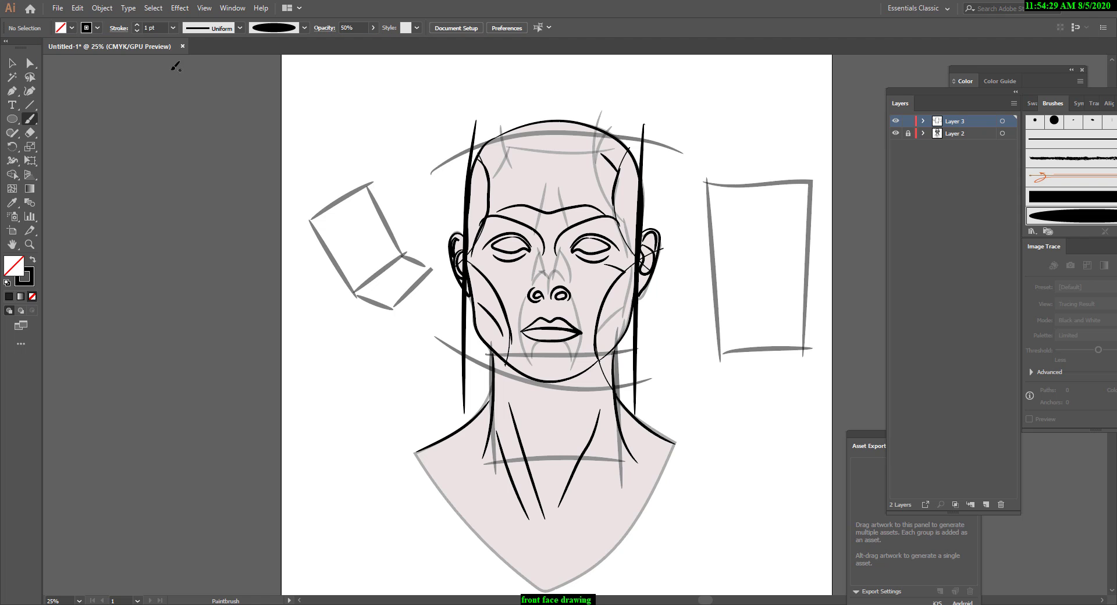
# Delete the tilted rectangle's lower edge and the strokes of its shallow underside, and return to the Paintbrush tool.
pyautogui.click(11, 62)
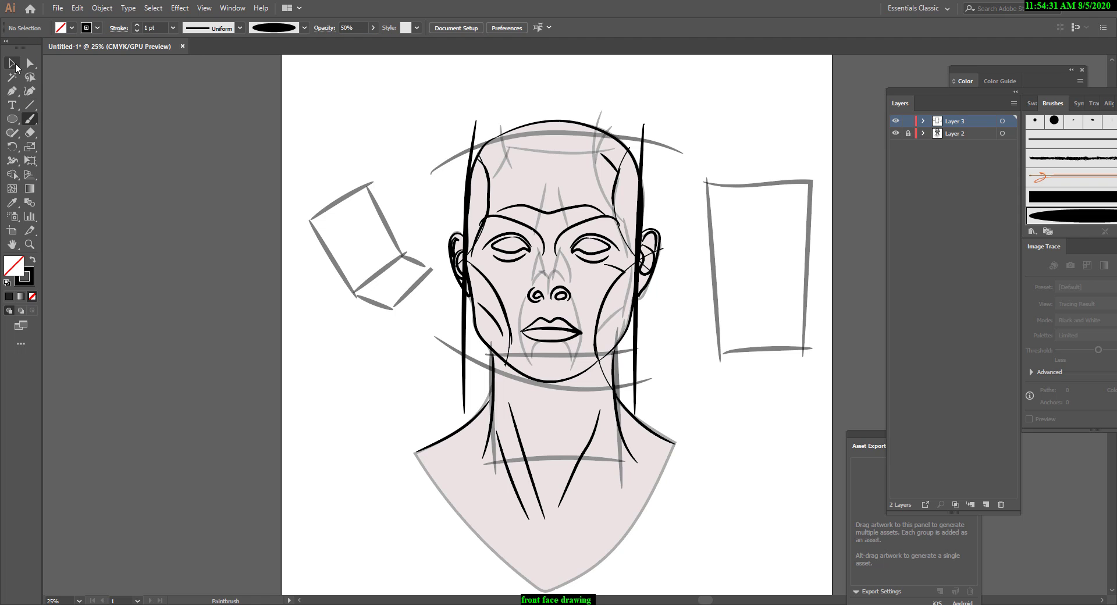
pyautogui.click(420, 265)
pyautogui.moveTo(428, 270); pyautogui.dragTo(436, 274)
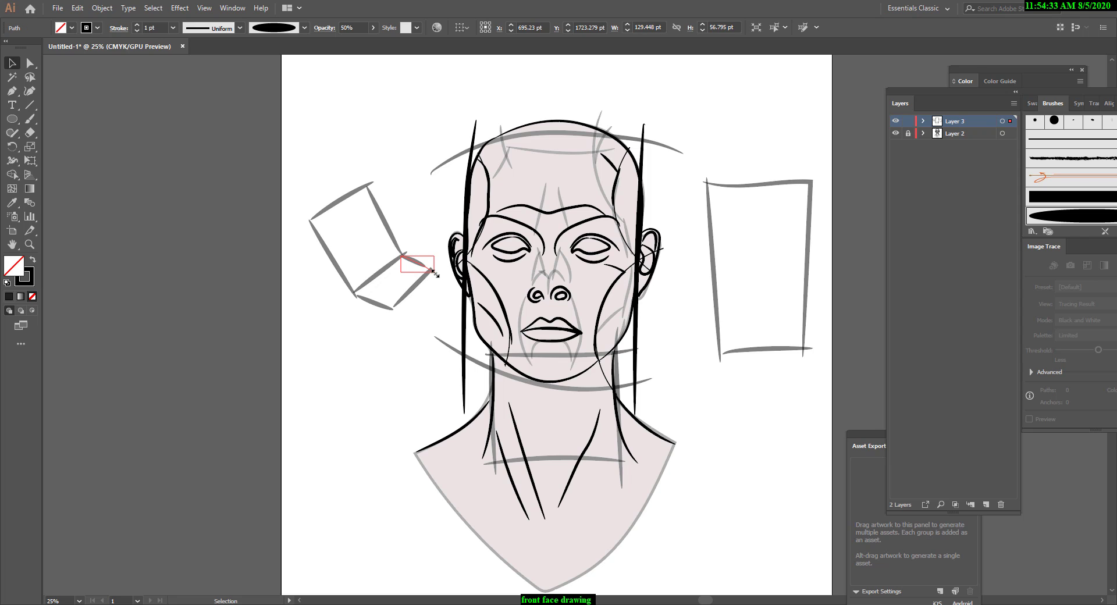
pyautogui.click(420, 245)
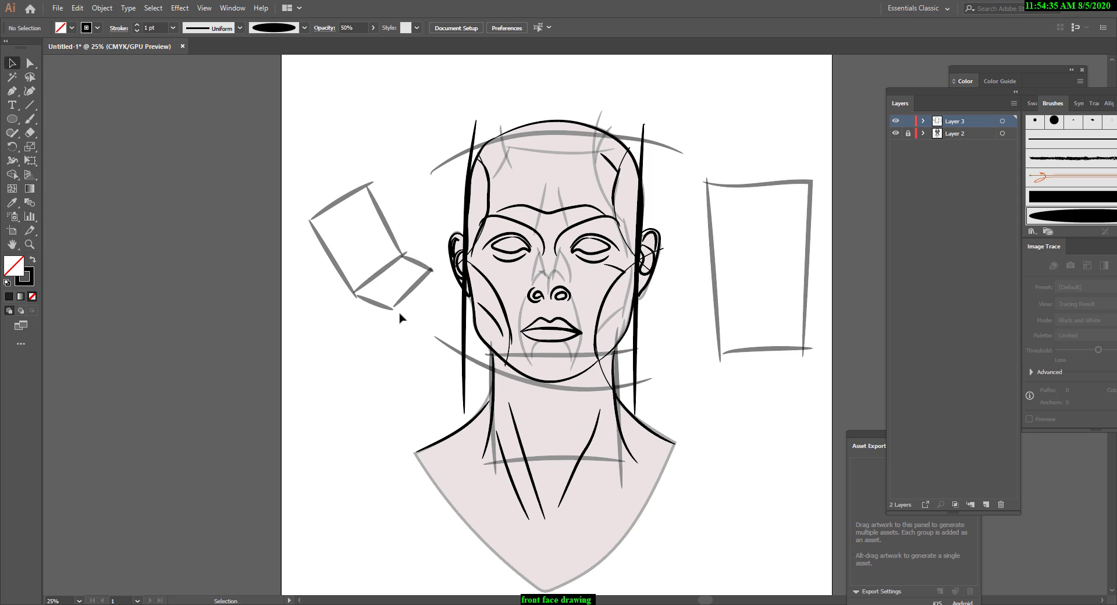
pyautogui.click(407, 285)
pyautogui.press('Delete')
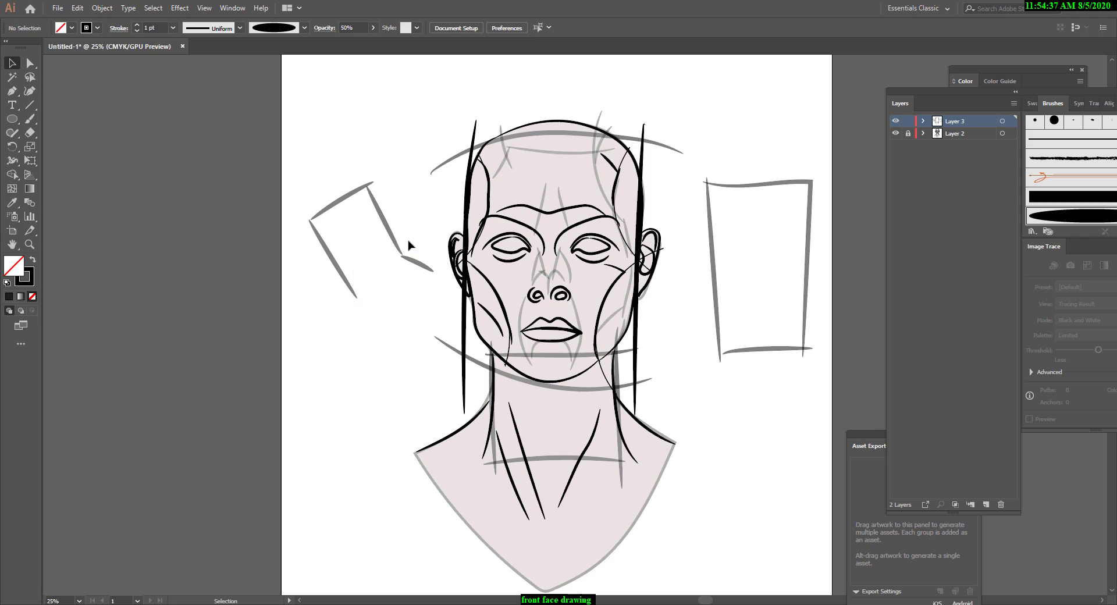
pyautogui.click(424, 269)
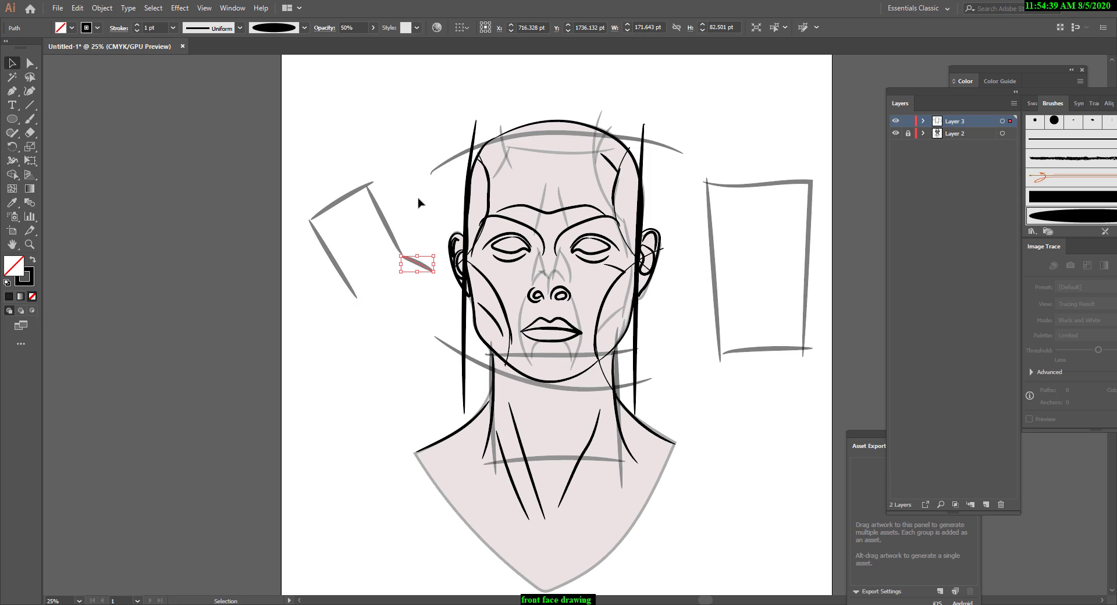
pyautogui.press('Delete')
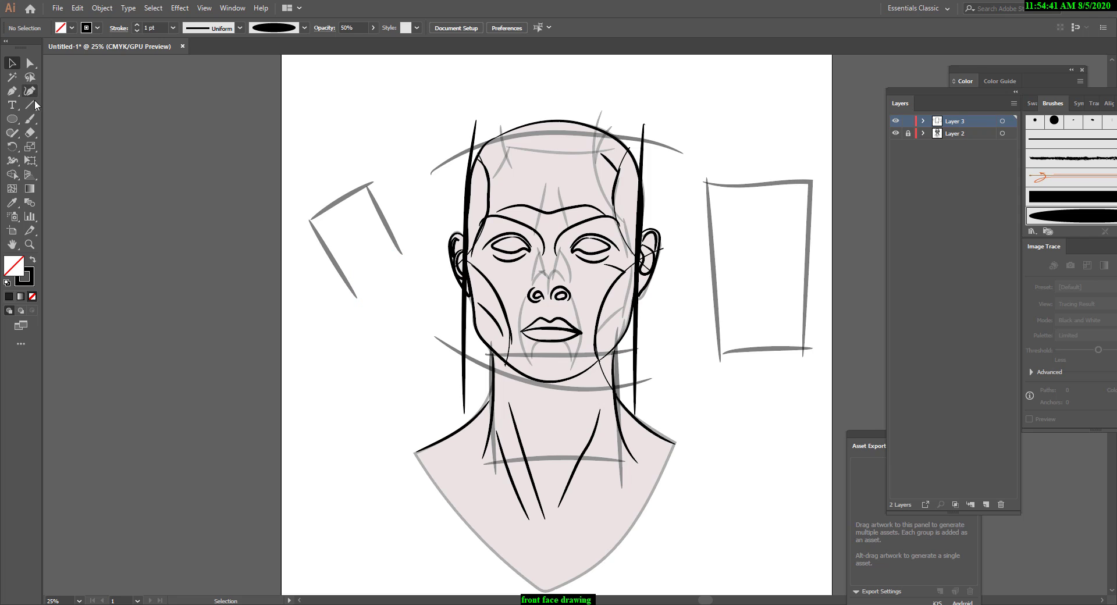
pyautogui.click(30, 119)
pyautogui.moveTo(358, 297)
pyautogui.mouseDown()
pyautogui.moveTo(404, 263)
pyautogui.moveTo(433, 271)
pyautogui.mouseUp()
pyautogui.hotkey('ctrl', 'z')
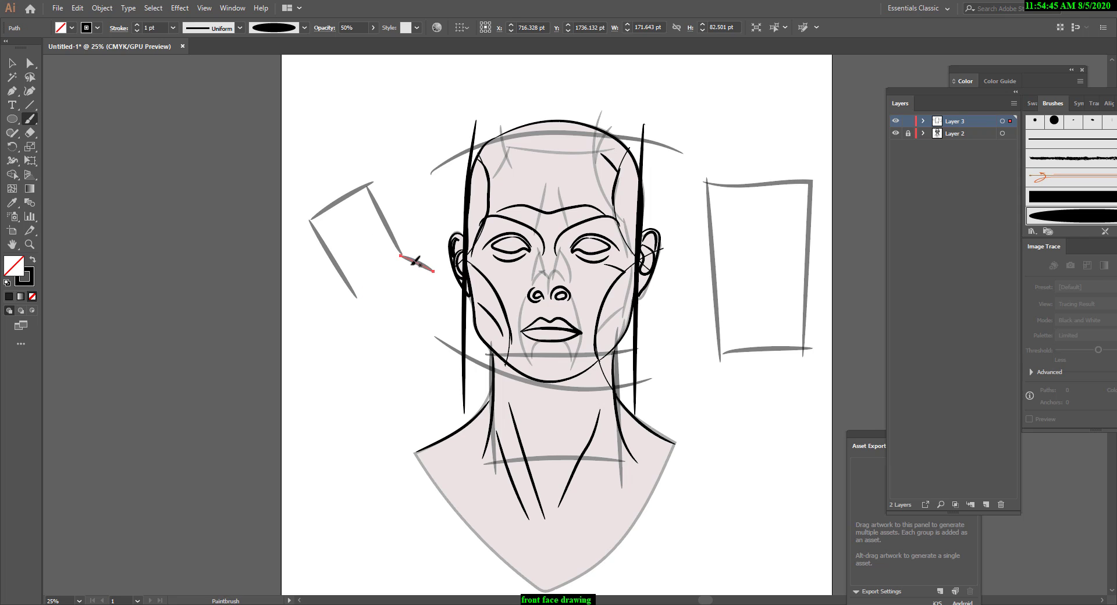
pyautogui.hotkey('ctrl', 'z')
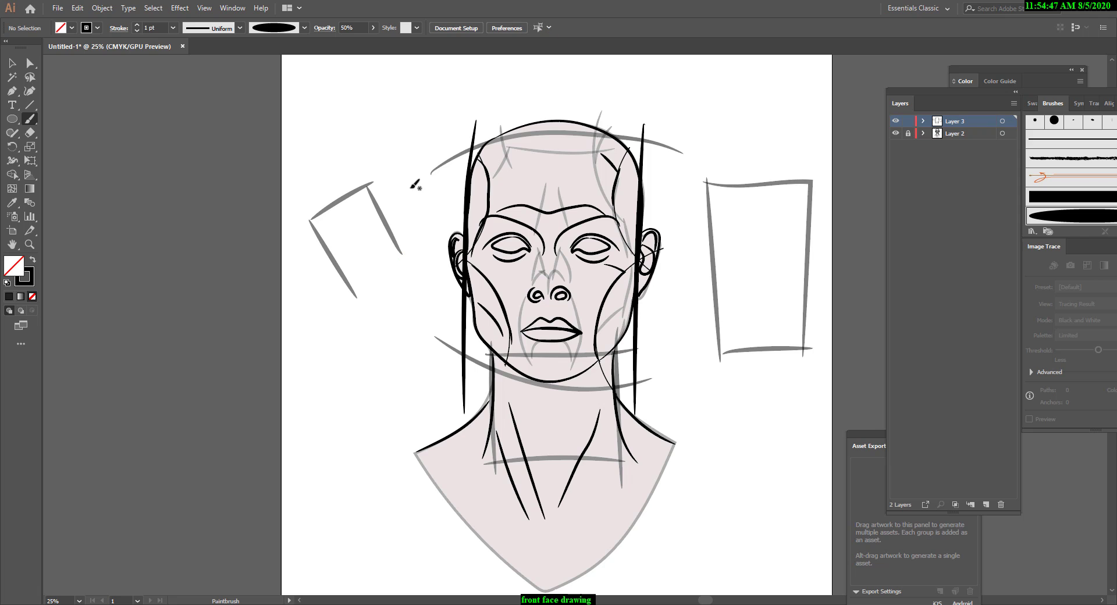
# Paint the tilted rectangle's lower edge, a deeper underside below it, and a long outer side edge to form a box.
pyautogui.moveTo(359, 296)
pyautogui.mouseDown()
pyautogui.moveTo(401, 259)
pyautogui.moveTo(396, 245)
pyautogui.mouseUp()
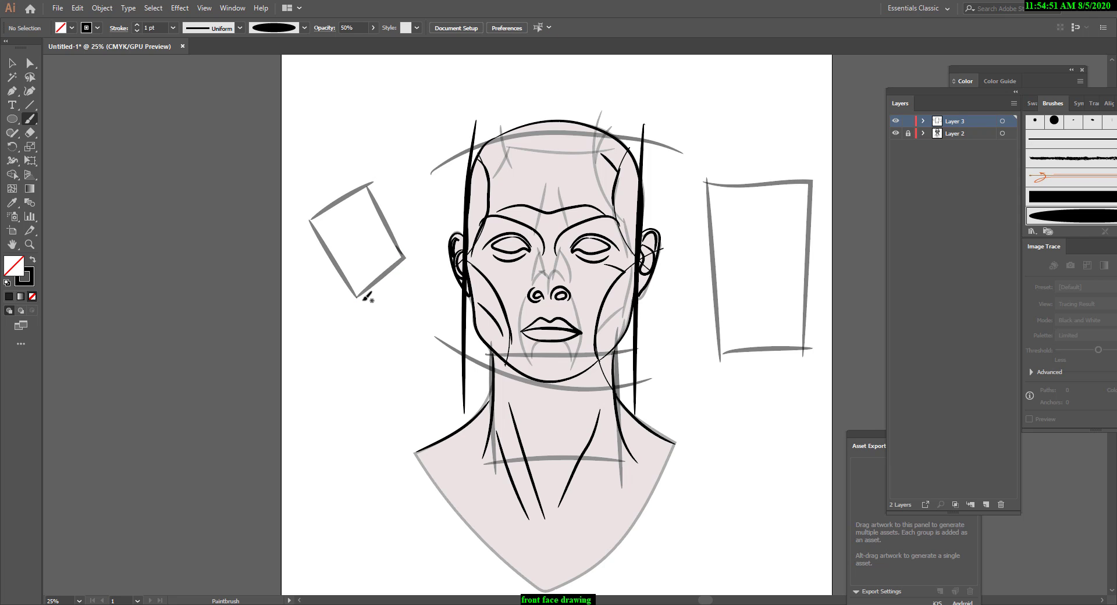
pyautogui.moveTo(362, 302); pyautogui.dragTo(398, 327)
pyautogui.moveTo(404, 257); pyautogui.dragTo(438, 297)
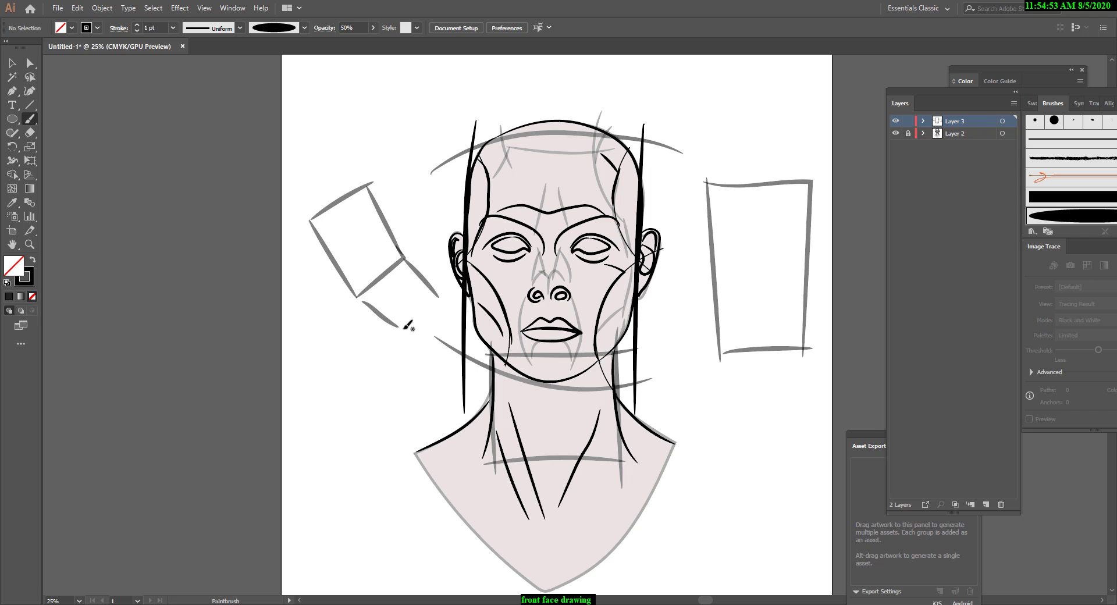
pyautogui.moveTo(401, 327); pyautogui.dragTo(437, 296)
pyautogui.moveTo(368, 186)
pyautogui.mouseDown()
pyautogui.moveTo(411, 231)
pyautogui.moveTo(438, 296)
pyautogui.mouseUp()
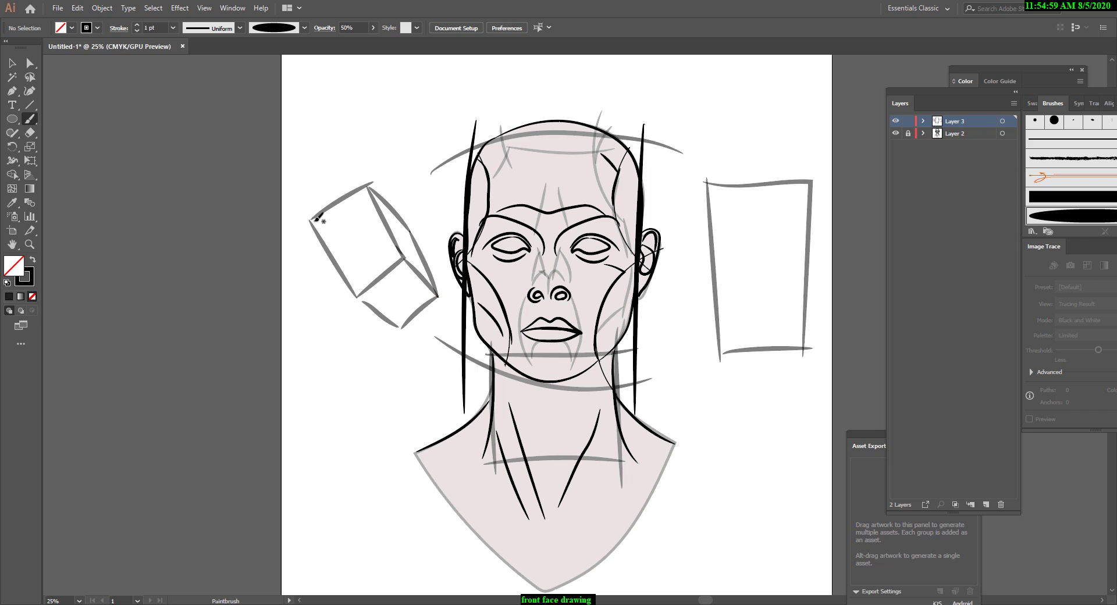
# Paint the box's long inner edge and a crosswise dividing line across its front, repainting the crossline once.
pyautogui.moveTo(317, 219)
pyautogui.mouseDown()
pyautogui.moveTo(365, 267)
pyautogui.moveTo(399, 325)
pyautogui.mouseUp()
pyautogui.moveTo(364, 246); pyautogui.dragTo(411, 227)
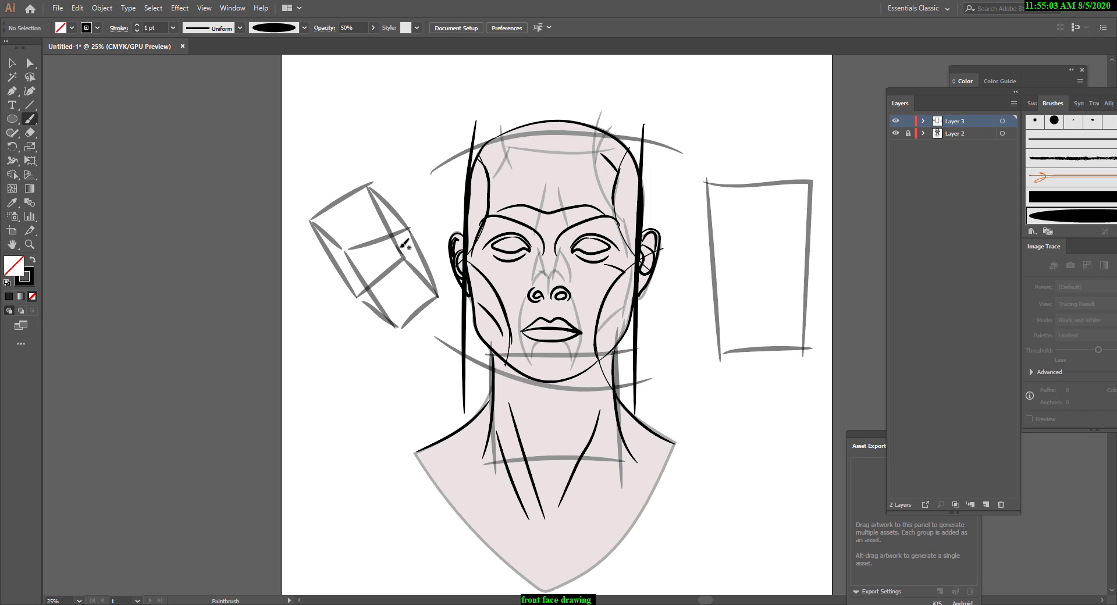
pyautogui.hotkey('ctrl', 'z')
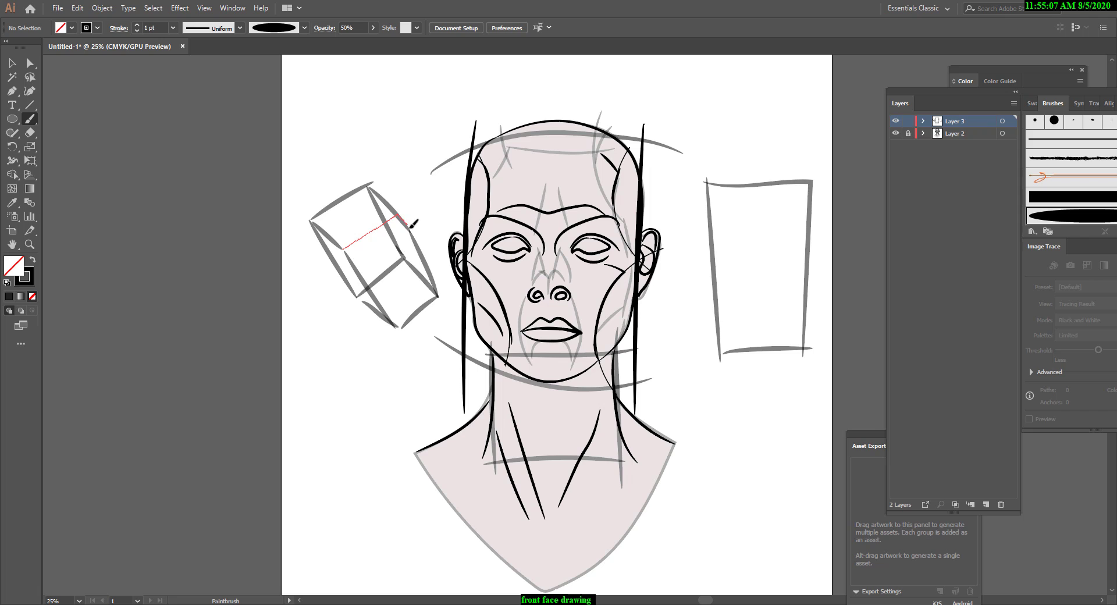
pyautogui.moveTo(410, 226); pyautogui.dragTo(410, 225)
# Paint a narrow neck shape below the box, with strokes down both sides and a short closing end.
pyautogui.moveTo(369, 187)
pyautogui.mouseDown()
pyautogui.moveTo(413, 236)
pyautogui.moveTo(428, 298)
pyautogui.moveTo(409, 349)
pyautogui.mouseUp()
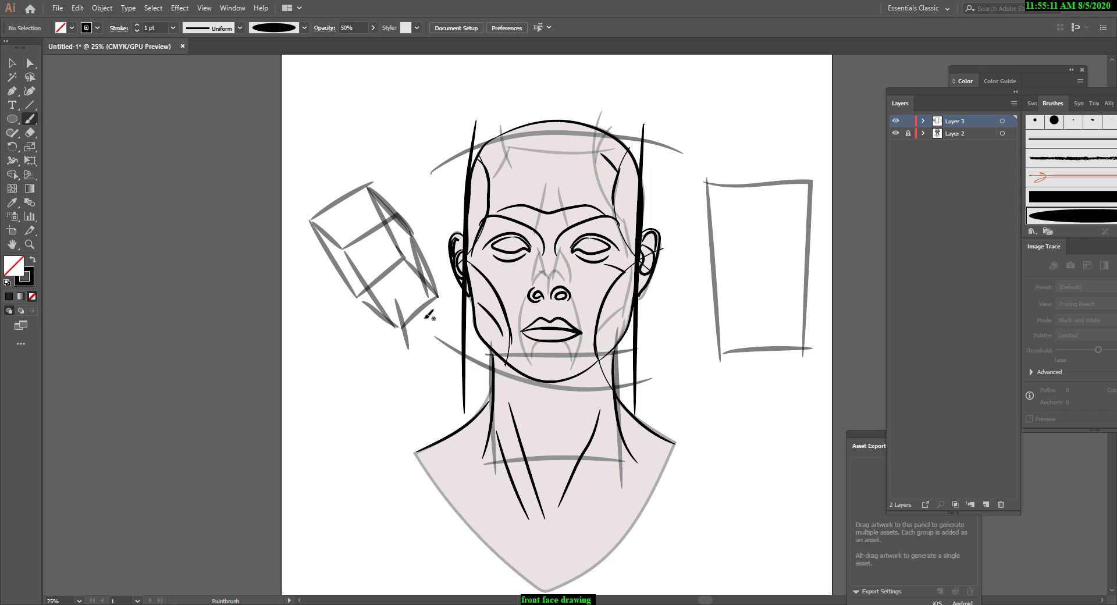
pyautogui.moveTo(420, 293); pyautogui.dragTo(430, 349)
pyautogui.moveTo(423, 293); pyautogui.dragTo(428, 352)
pyautogui.click(417, 348)
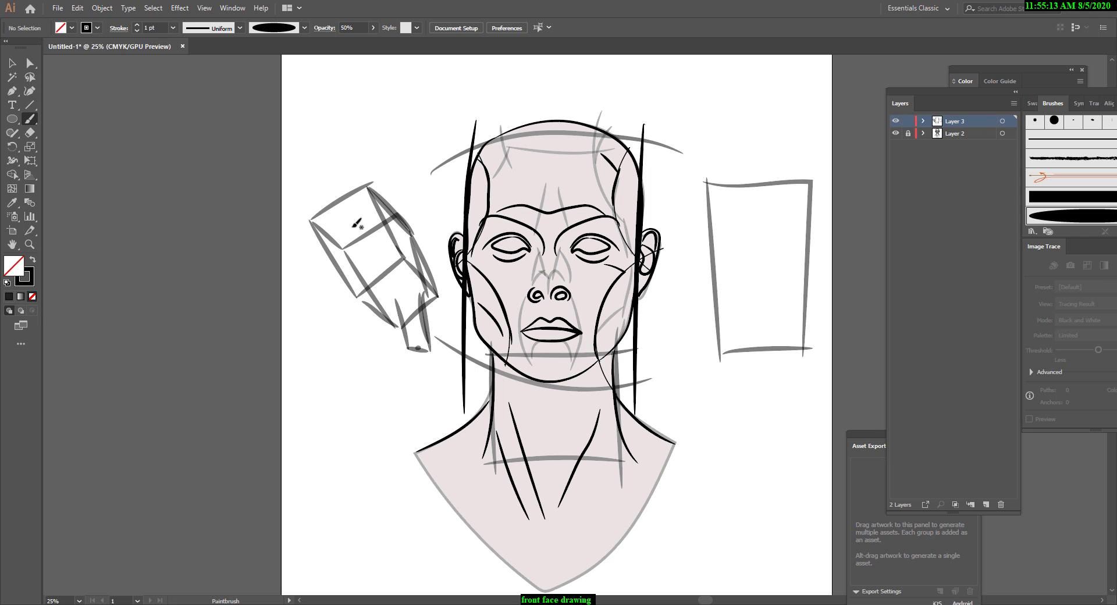
# Paint two long guide lines extending from the top of the box, and simple brow, nose and mouth marks on its front.
pyautogui.moveTo(228, 141)
pyautogui.mouseDown()
pyautogui.moveTo(331, 222)
pyautogui.moveTo(291, 90)
pyautogui.mouseUp()
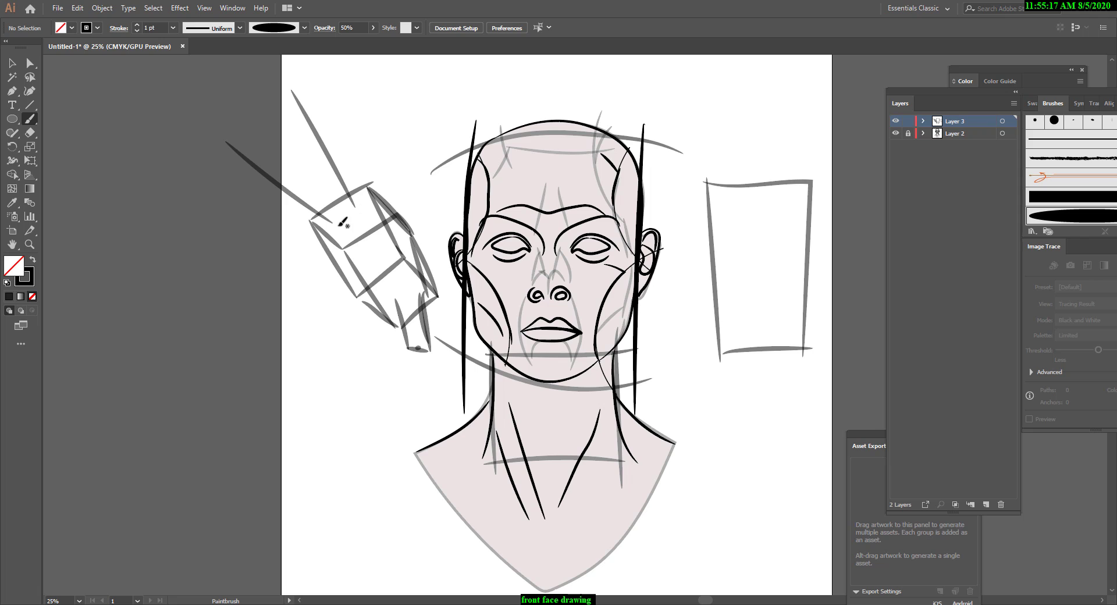
pyautogui.moveTo(311, 237); pyautogui.dragTo(377, 200)
pyautogui.moveTo(336, 238)
pyautogui.mouseDown()
pyautogui.moveTo(385, 206)
pyautogui.moveTo(350, 233)
pyautogui.moveTo(371, 265)
pyautogui.moveTo(349, 270)
pyautogui.mouseUp()
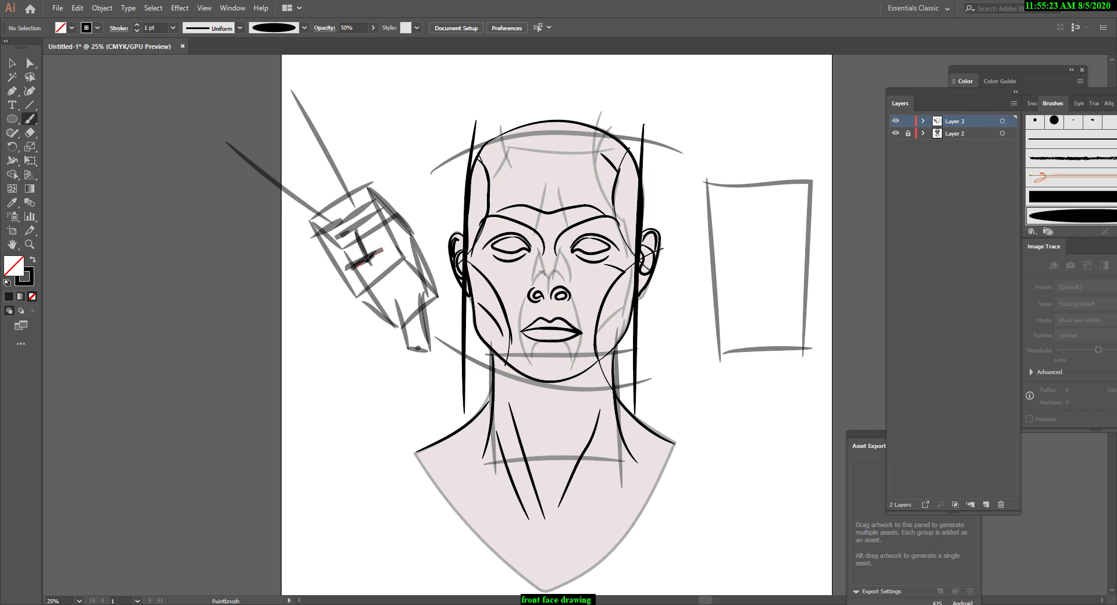
pyautogui.moveTo(398, 240); pyautogui.dragTo(393, 246)
# Paint short sloping shoulder strokes on both sides of the neck under the box head.
pyautogui.moveTo(406, 352); pyautogui.dragTo(371, 385)
pyautogui.moveTo(426, 348); pyautogui.dragTo(472, 366)
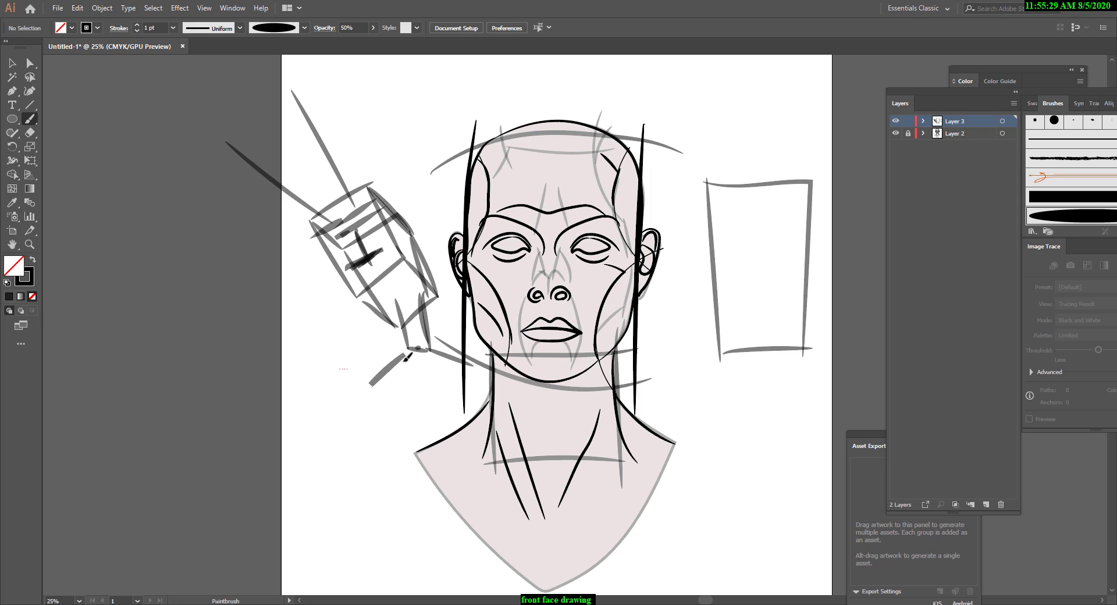
pyautogui.moveTo(404, 361); pyautogui.dragTo(407, 359)
pyautogui.moveTo(356, 374); pyautogui.dragTo(403, 360)
# Paint loose torso and limb strokes below the shoulders, and curved strokes around the back of the box head.
pyautogui.moveTo(358, 392)
pyautogui.mouseDown()
pyautogui.moveTo(374, 465)
pyautogui.moveTo(356, 445)
pyautogui.mouseUp()
pyautogui.moveTo(376, 461); pyautogui.dragTo(388, 473)
pyautogui.moveTo(472, 393)
pyautogui.mouseDown()
pyautogui.moveTo(465, 463)
pyautogui.moveTo(435, 498)
pyautogui.mouseUp()
pyautogui.moveTo(375, 446); pyautogui.dragTo(382, 519)
pyautogui.moveTo(353, 482); pyautogui.dragTo(399, 542)
pyautogui.moveTo(454, 490); pyautogui.dragTo(474, 547)
pyautogui.moveTo(452, 470); pyautogui.dragTo(477, 549)
pyautogui.moveTo(453, 472); pyautogui.dragTo(476, 546)
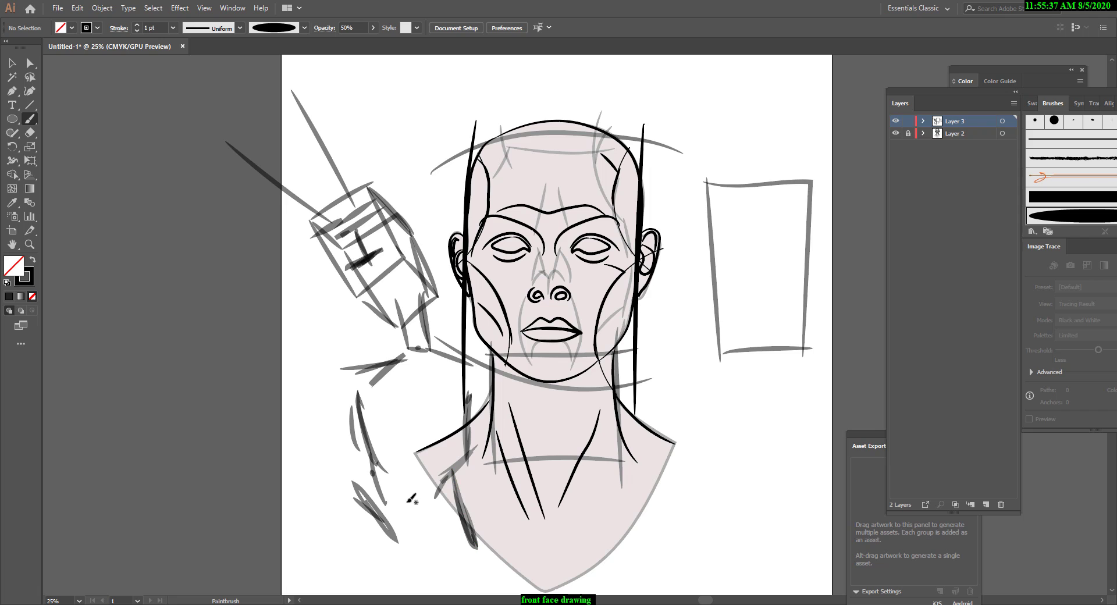
pyautogui.moveTo(385, 470); pyautogui.dragTo(397, 551)
pyautogui.moveTo(379, 481); pyautogui.dragTo(387, 559)
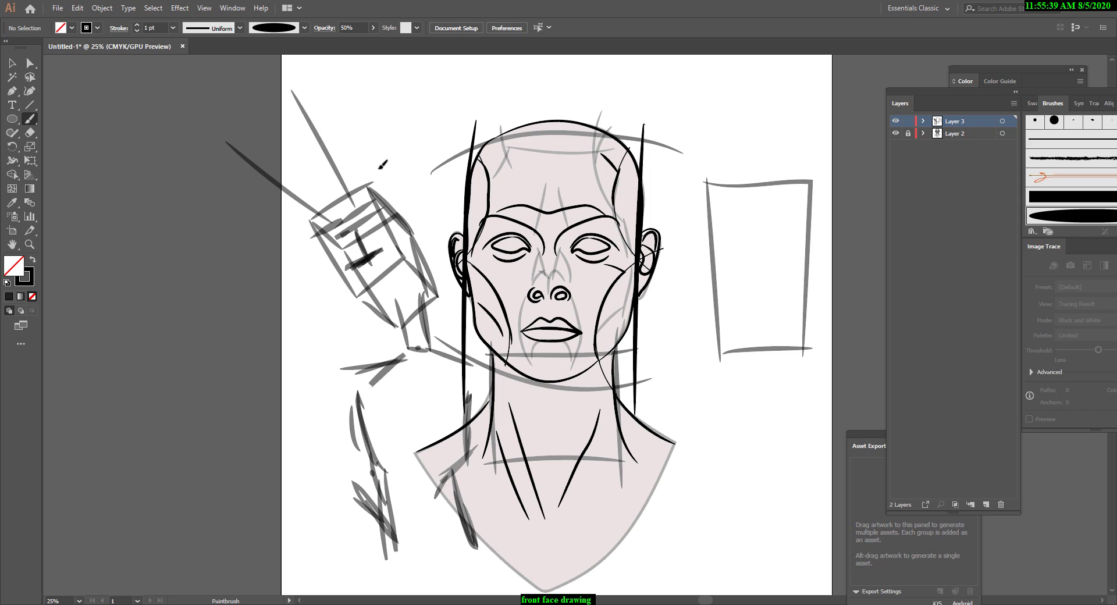
pyautogui.moveTo(361, 169)
pyautogui.mouseDown()
pyautogui.moveTo(433, 252)
pyautogui.moveTo(409, 216)
pyautogui.mouseUp()
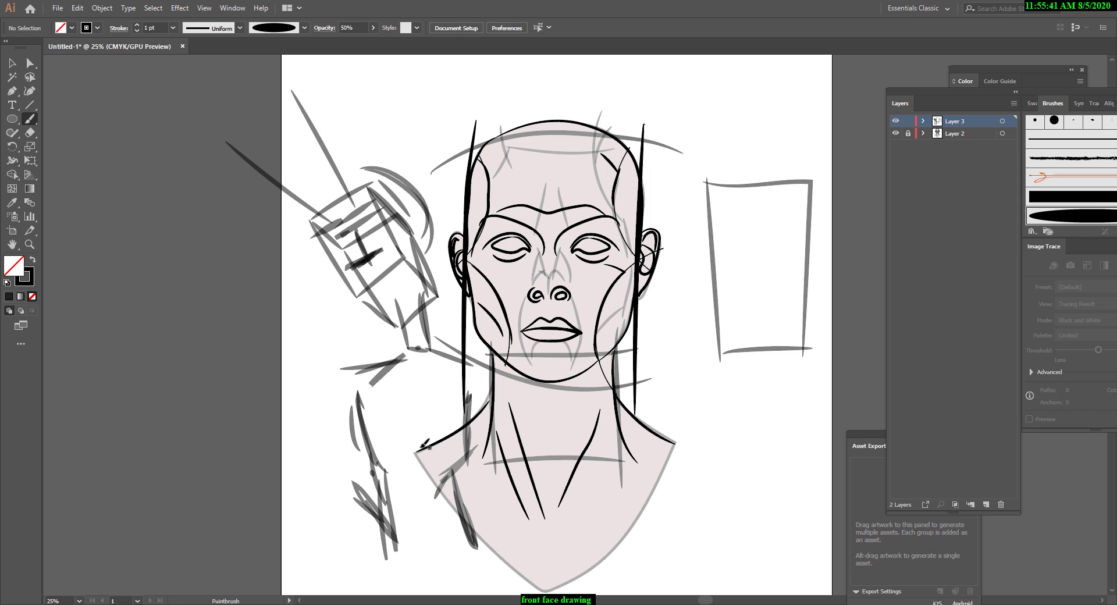
# Select all the sketch strokes on Layer 3 across the whole drawing and delete them.
pyautogui.click(12, 63)
pyautogui.moveTo(229, 87); pyautogui.dragTo(472, 579)
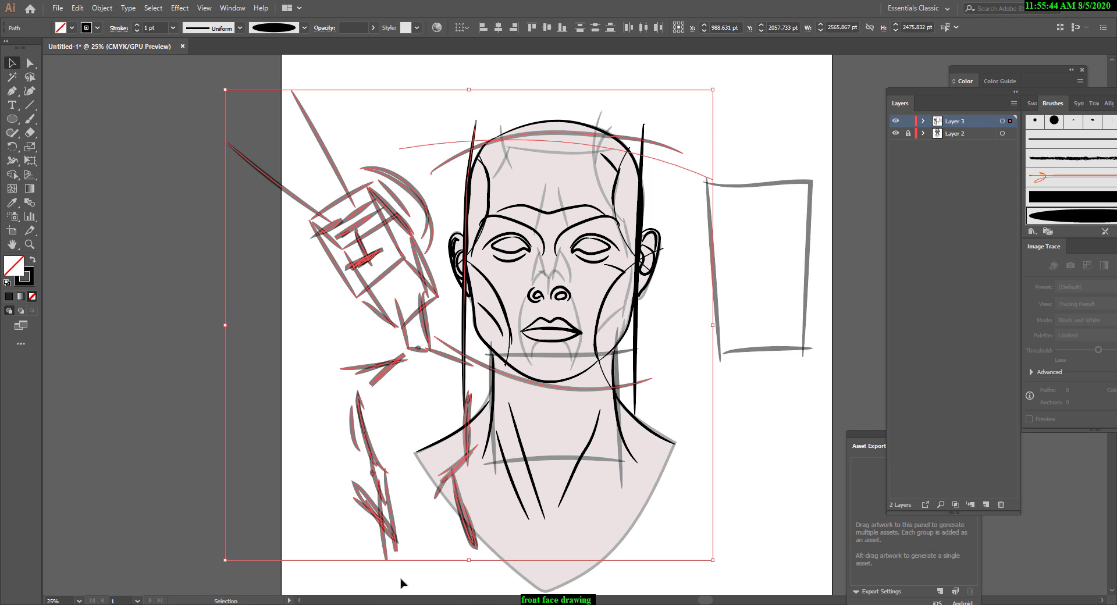
pyautogui.click(687, 482)
pyautogui.moveTo(229, 125); pyautogui.dragTo(831, 598)
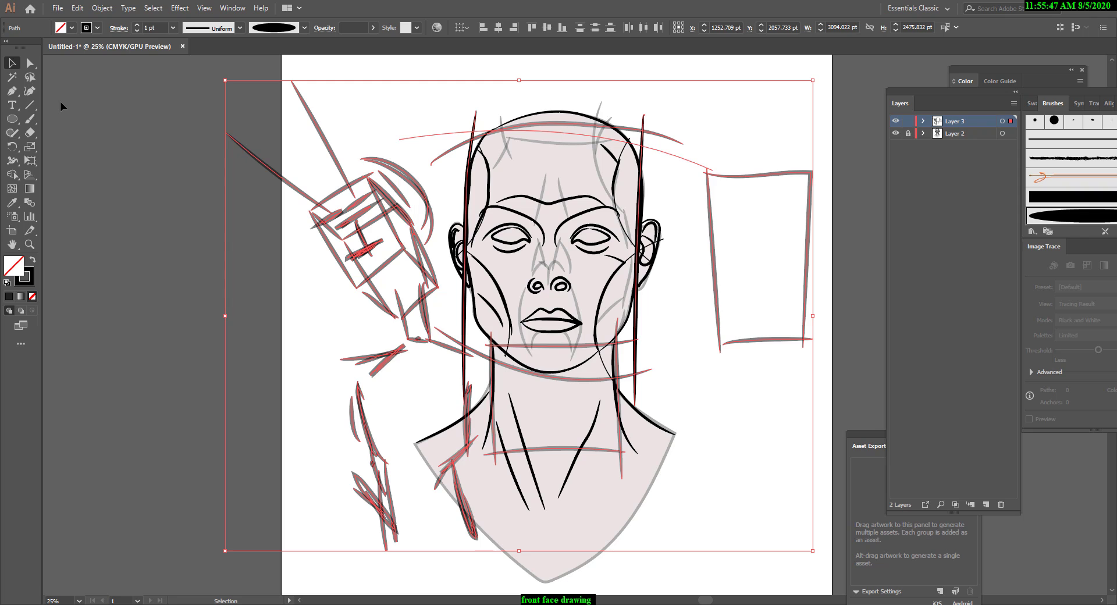
pyautogui.press('Delete')
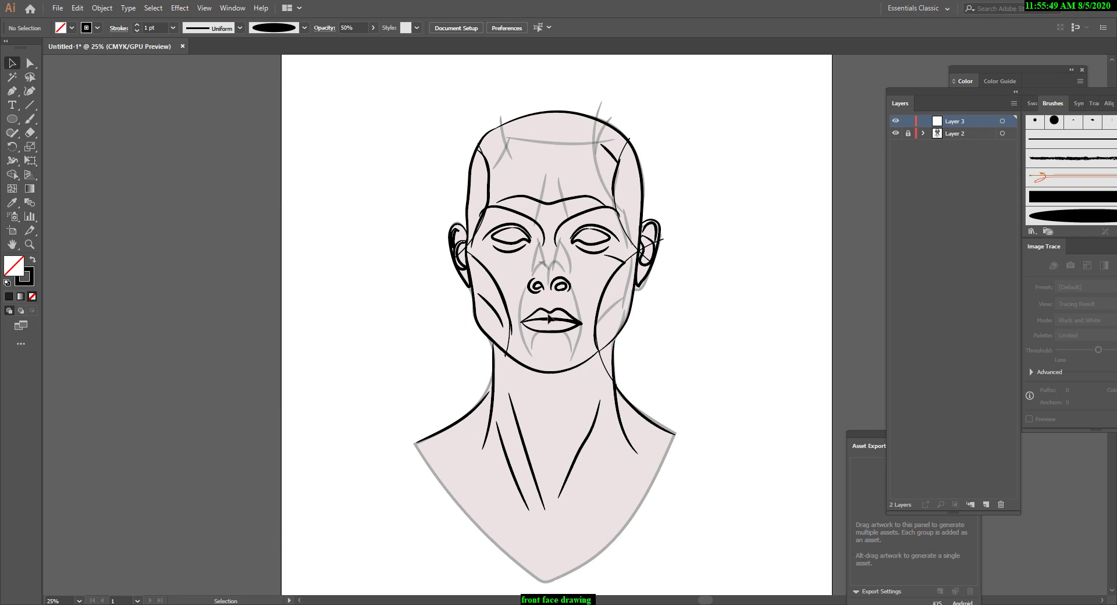
pyautogui.scroll(-3, 551, 319)
pyautogui.scroll(5, 619, 357)
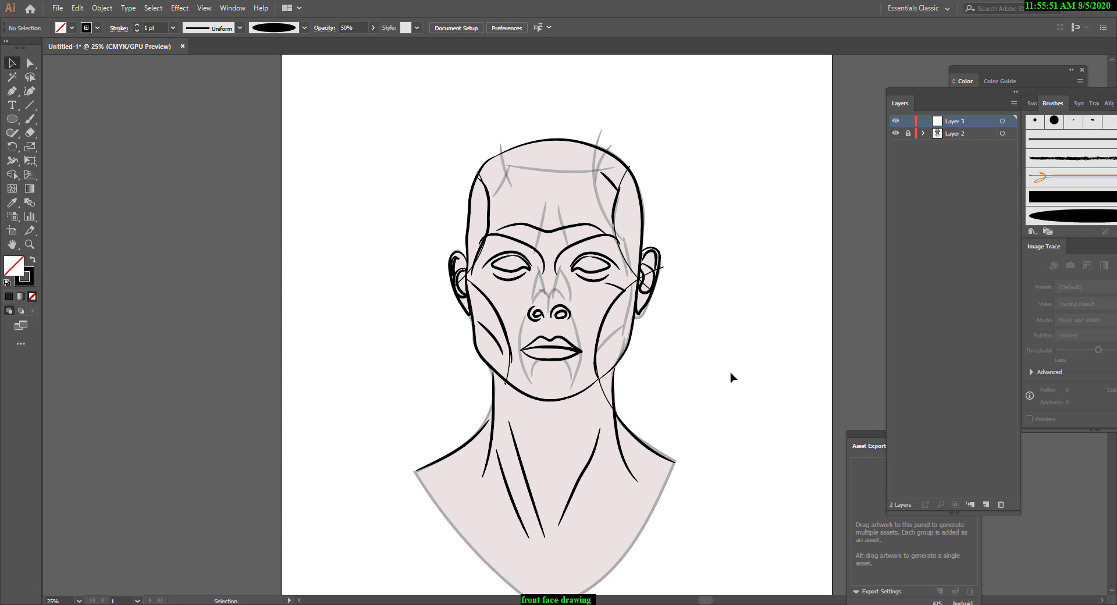
# Paint a tilted four-sided box front with the Paintbrush in the empty area beside the face drawing.
pyautogui.press('b')
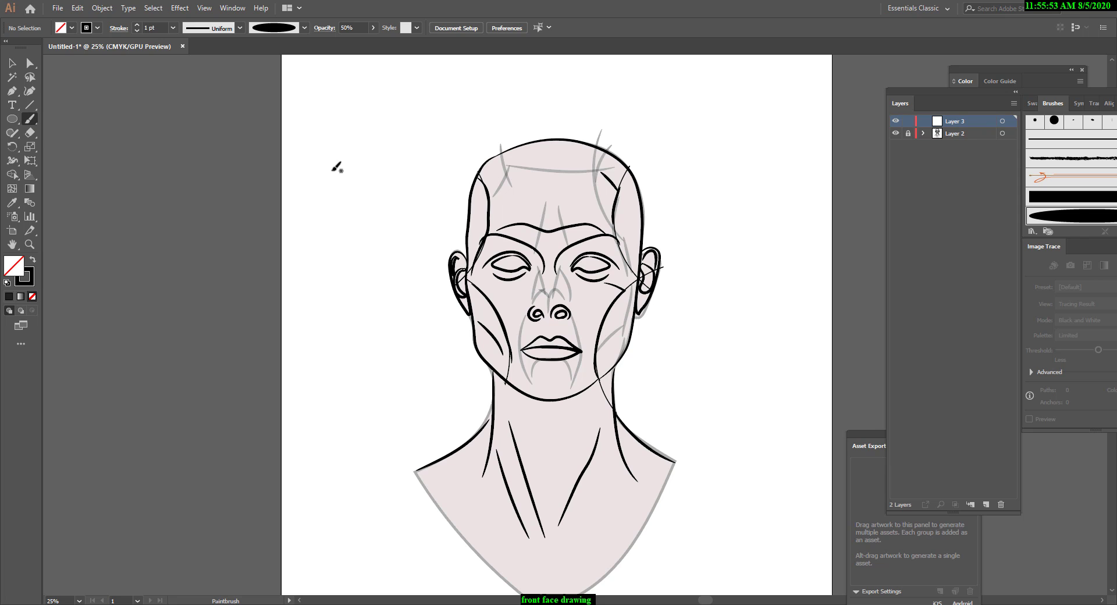
pyautogui.moveTo(369, 192)
pyautogui.mouseDown()
pyautogui.moveTo(302, 231)
pyautogui.moveTo(340, 299)
pyautogui.mouseUp()
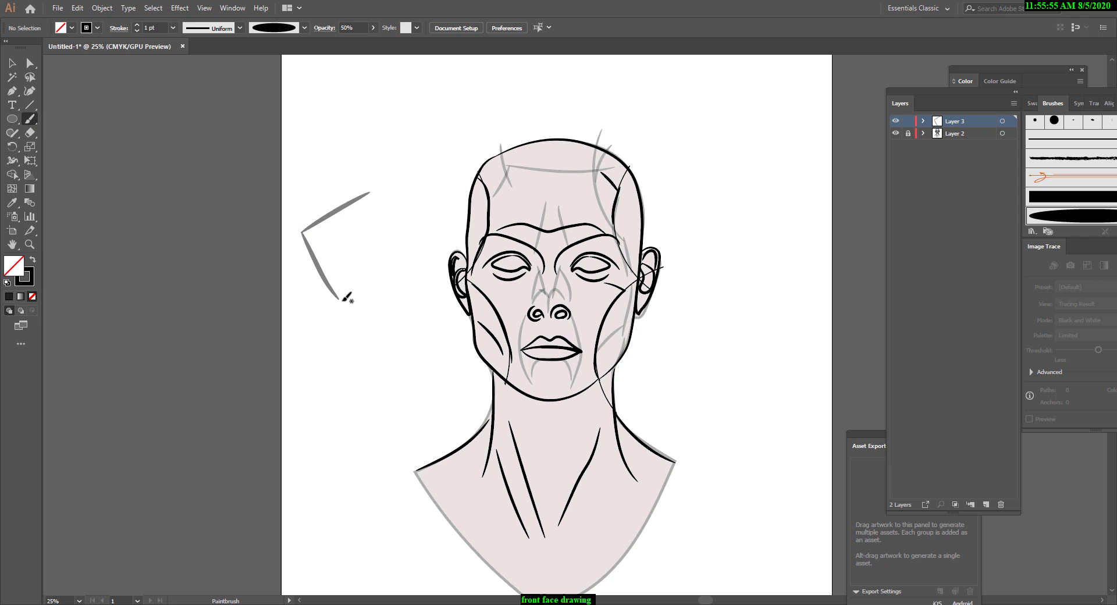
pyautogui.moveTo(391, 266); pyautogui.dragTo(412, 255)
pyautogui.moveTo(370, 192); pyautogui.dragTo(408, 256)
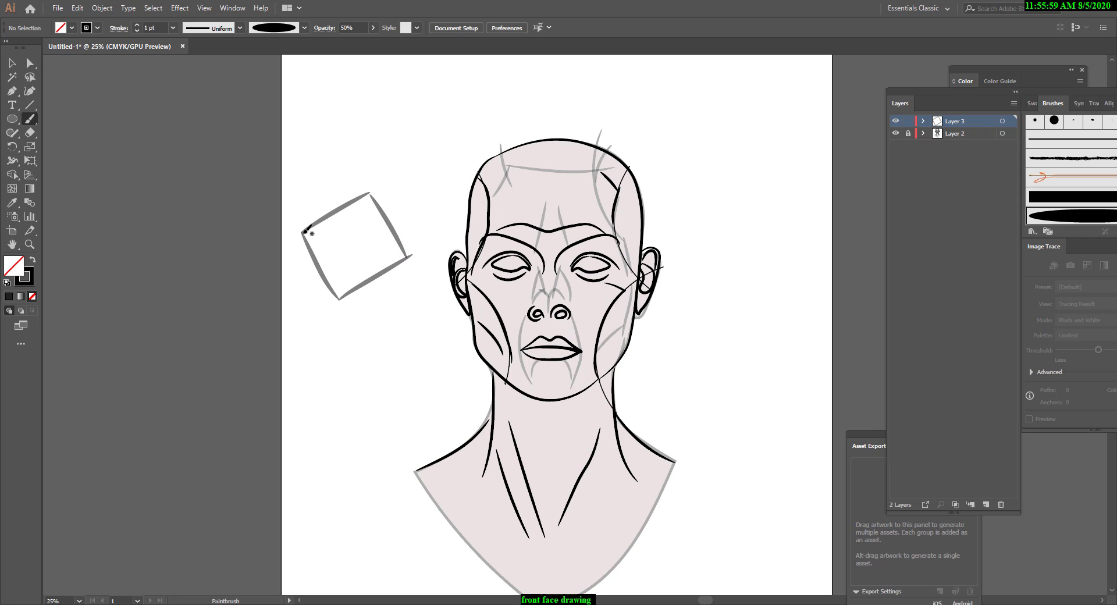
# Paint short receding edges from the box's four corners and two curved neck strokes below it.
pyautogui.moveTo(304, 232); pyautogui.dragTo(339, 270)
pyautogui.moveTo(356, 317); pyautogui.dragTo(377, 340)
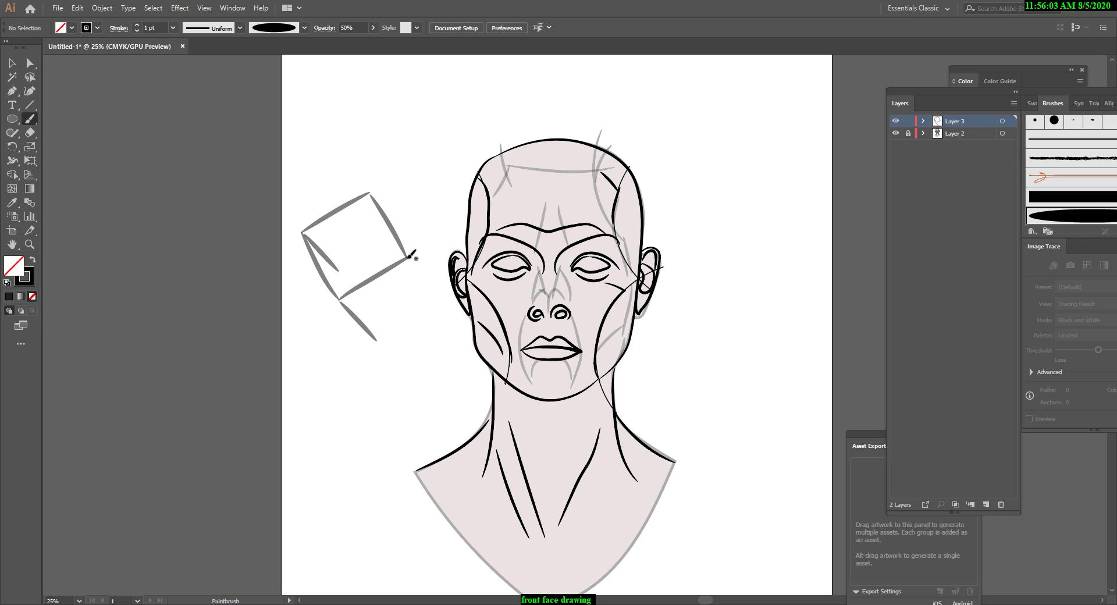
pyautogui.moveTo(408, 256); pyautogui.dragTo(440, 302)
pyautogui.moveTo(372, 194); pyautogui.dragTo(414, 237)
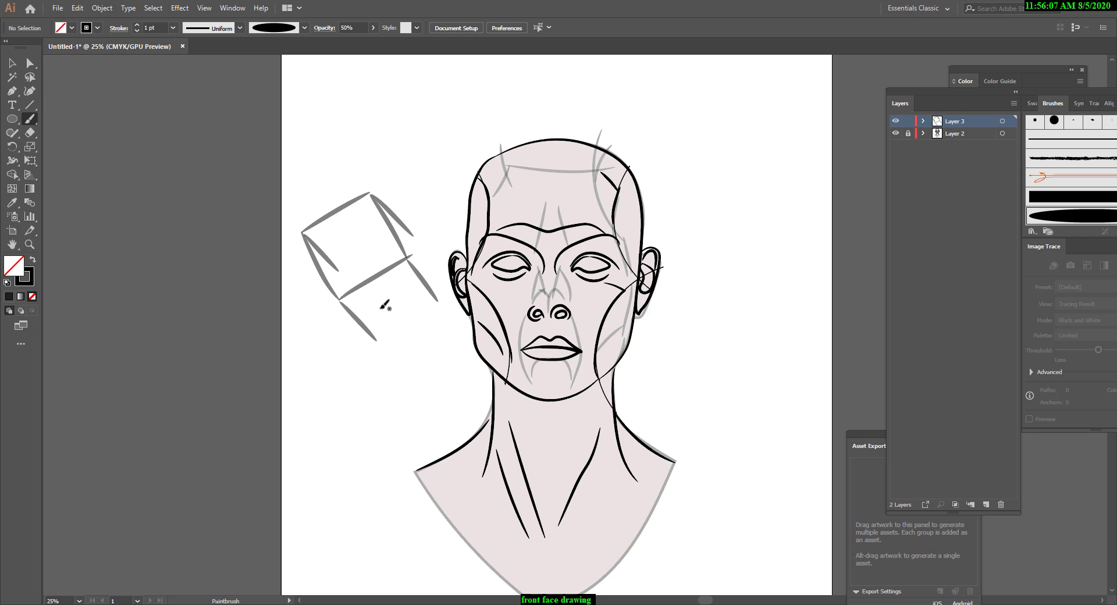
pyautogui.moveTo(381, 309); pyautogui.dragTo(371, 372)
pyautogui.moveTo(422, 318); pyautogui.dragTo(460, 340)
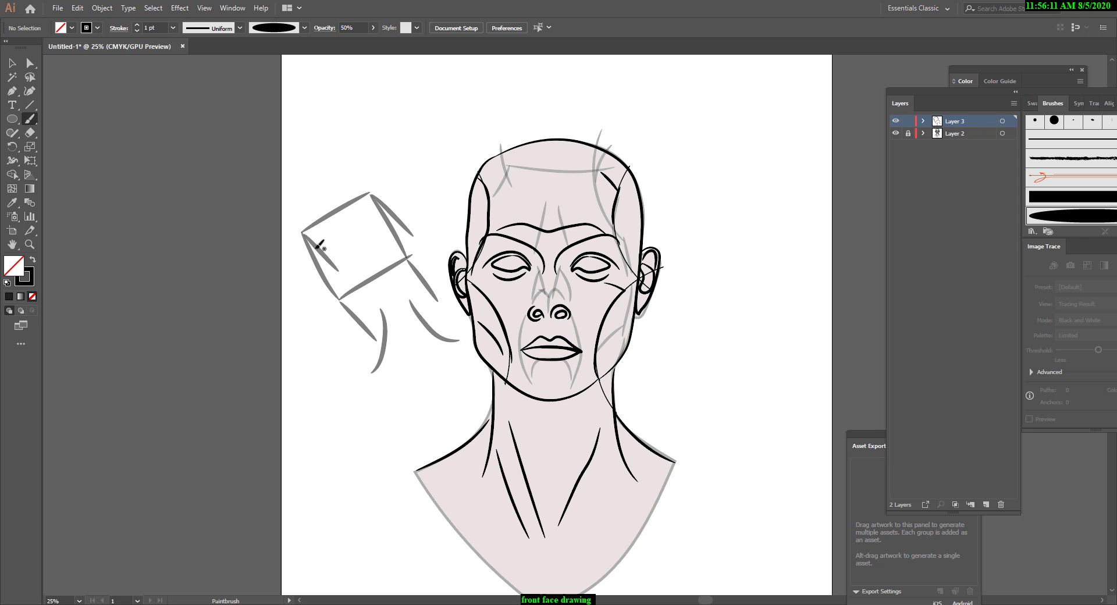
# Paint a curved brow line with nose and mouth marks on the box front, and strokes along its side and under the jaw.
pyautogui.moveTo(301, 260)
pyautogui.mouseDown()
pyautogui.moveTo(362, 219)
pyautogui.moveTo(412, 207)
pyautogui.mouseUp()
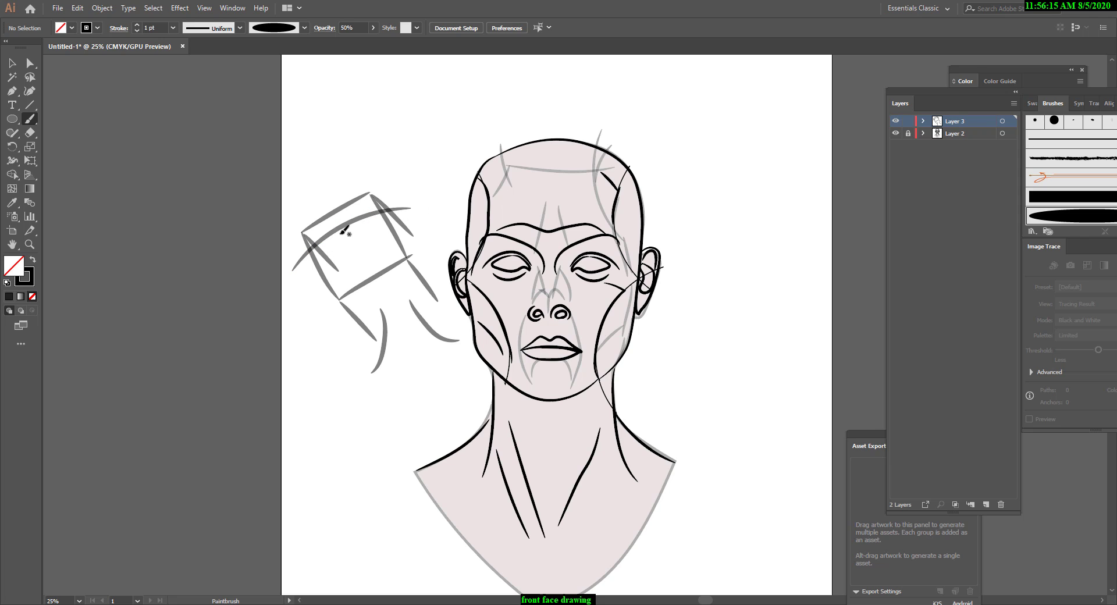
pyautogui.moveTo(341, 231)
pyautogui.mouseDown()
pyautogui.moveTo(351, 259)
pyautogui.moveTo(370, 257)
pyautogui.mouseUp()
pyautogui.moveTo(405, 277)
pyautogui.mouseDown()
pyautogui.moveTo(415, 308)
pyautogui.moveTo(385, 324)
pyautogui.moveTo(383, 310)
pyautogui.mouseUp()
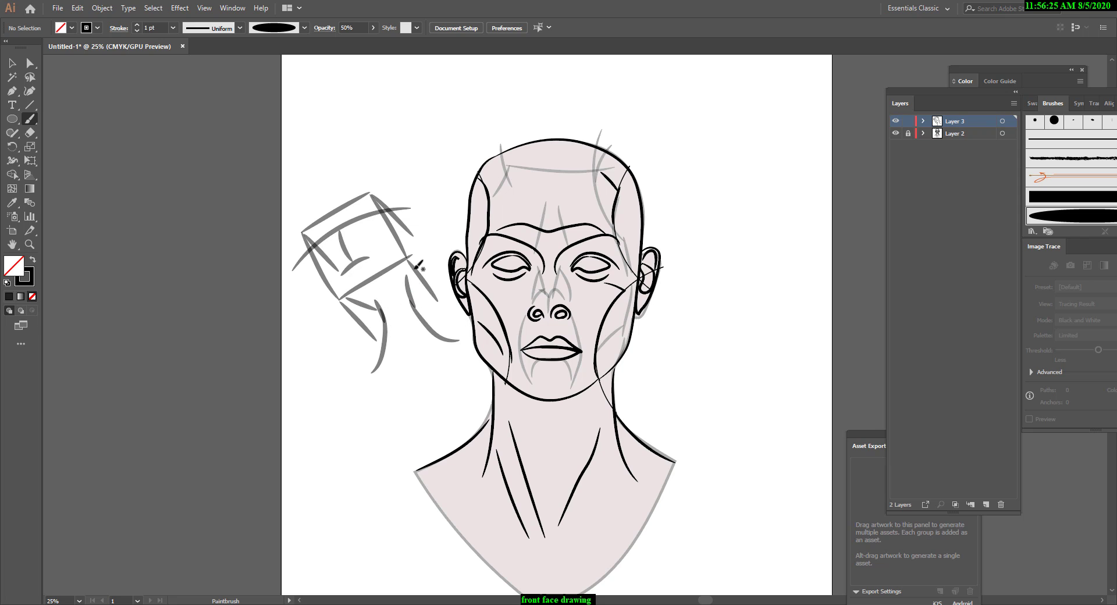
pyautogui.moveTo(410, 258); pyautogui.dragTo(394, 294)
pyautogui.moveTo(411, 231); pyautogui.dragTo(437, 298)
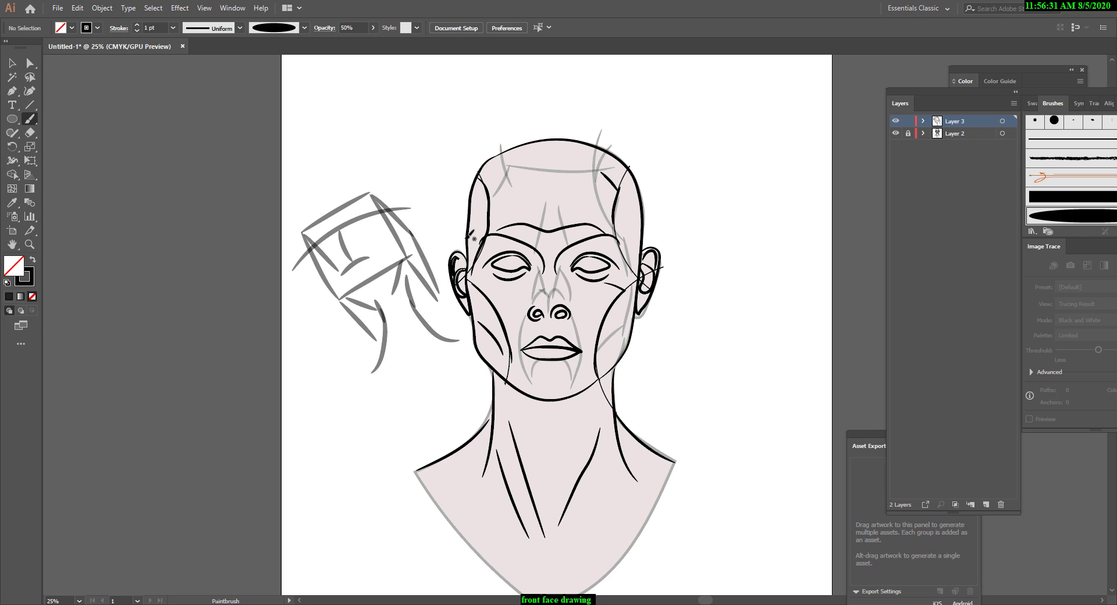
# Select all the tilted box-head strokes and delete them from Layer 3.
pyautogui.press('v')
pyautogui.click(332, 244)
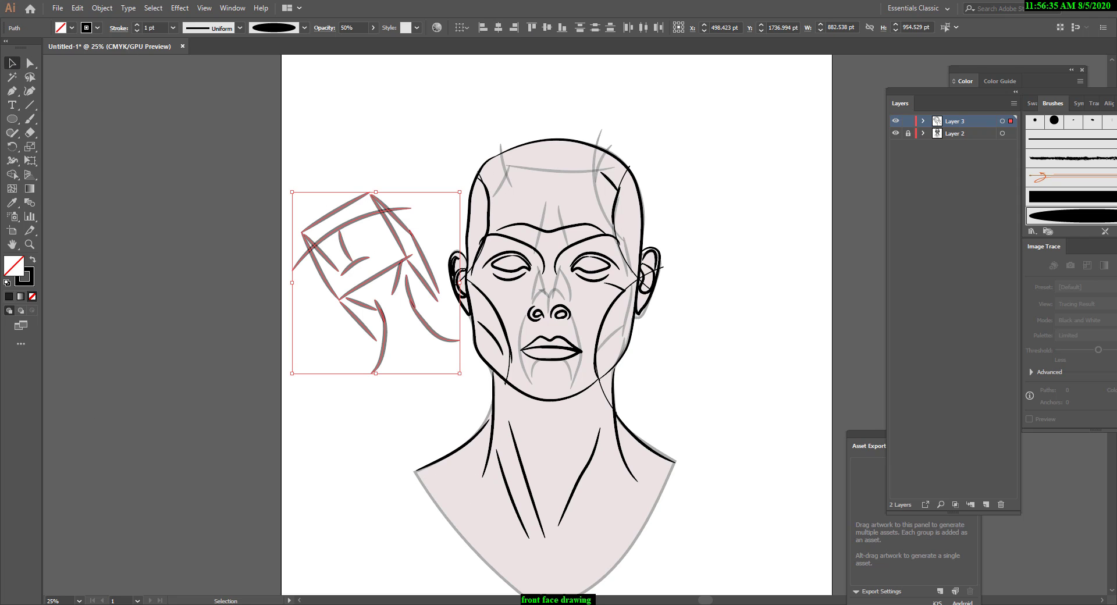
pyautogui.press('Delete')
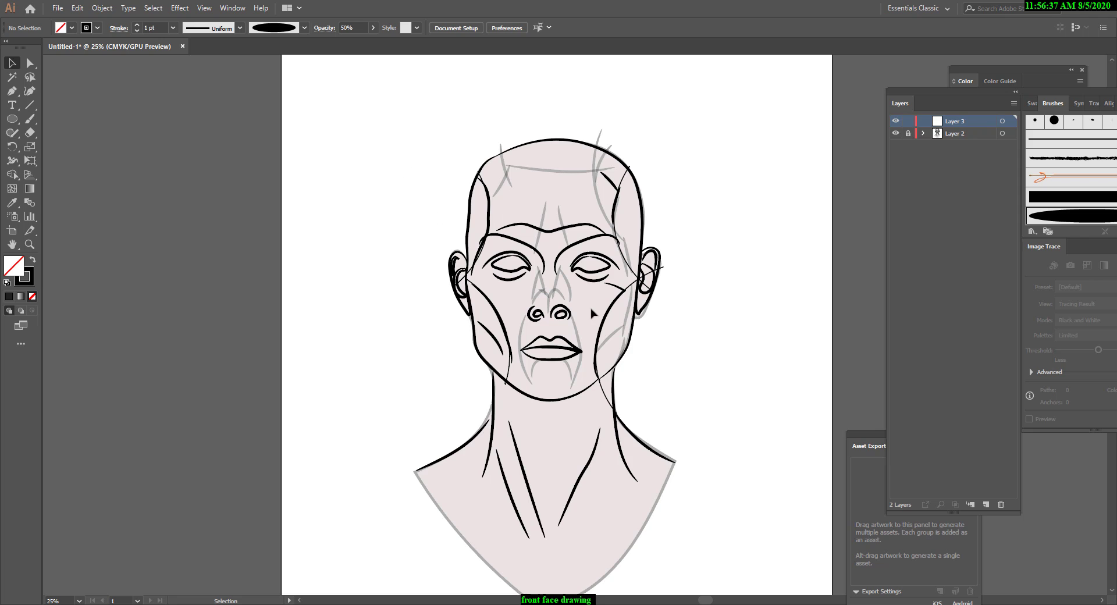
pyautogui.scroll(-3, 606, 323)
pyautogui.scroll(2, 652, 344)
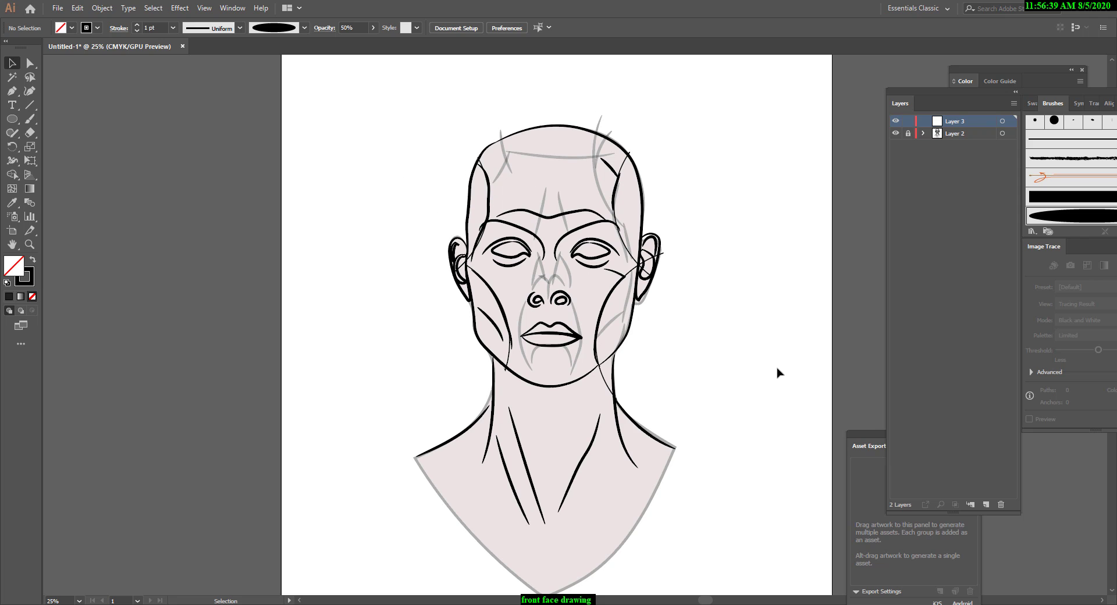
# Paint a rough rectangular frame around the head, with vertical sides and lines across the crown and chin.
pyautogui.click(30, 120)
pyautogui.moveTo(470, 236)
pyautogui.mouseDown()
pyautogui.moveTo(481, 387)
pyautogui.moveTo(702, 373)
pyautogui.mouseUp()
pyautogui.moveTo(642, 142); pyautogui.dragTo(643, 377)
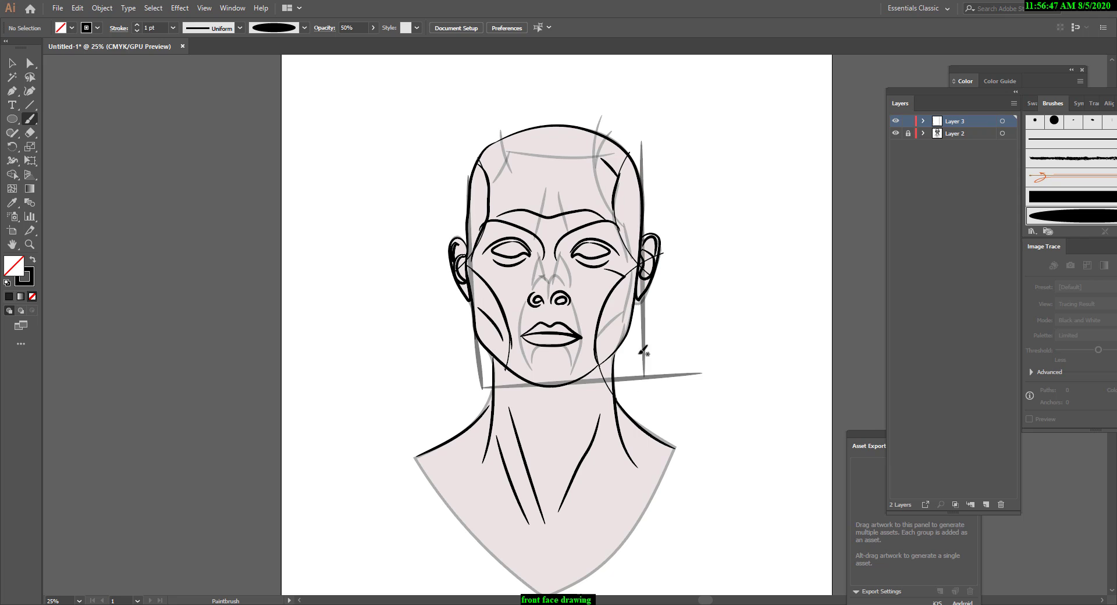
pyautogui.moveTo(468, 181)
pyautogui.mouseDown()
pyautogui.moveTo(467, 125)
pyautogui.moveTo(649, 135)
pyautogui.moveTo(639, 188)
pyautogui.mouseUp()
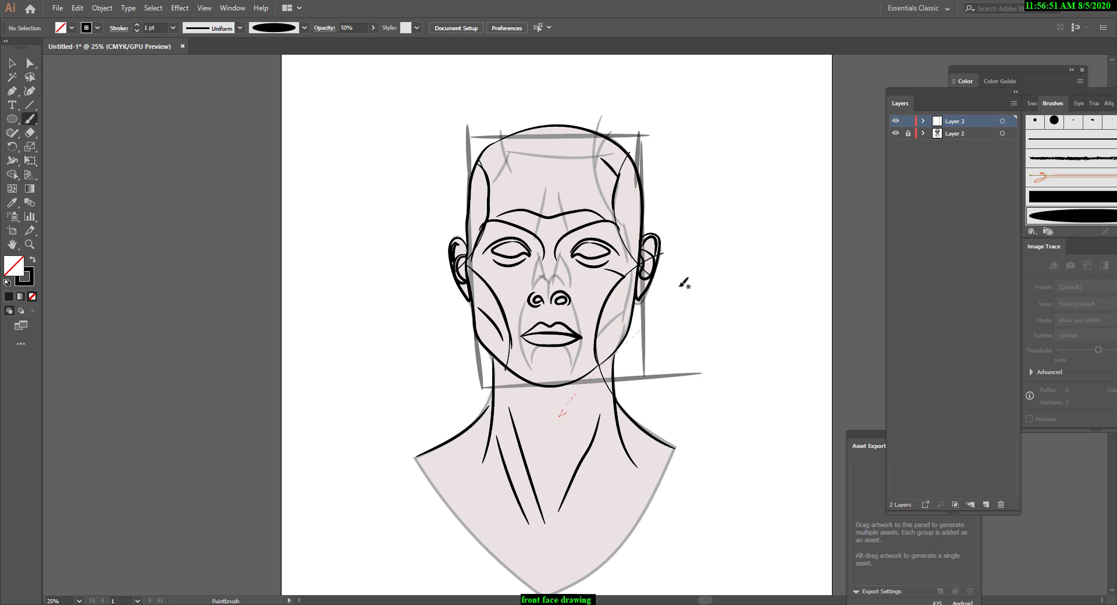
# Paint diagonal strokes cutting across the jaw and upper head corners, and vertical strokes beside both ears.
pyautogui.moveTo(664, 309); pyautogui.dragTo(555, 413)
pyautogui.moveTo(452, 318); pyautogui.dragTo(573, 419)
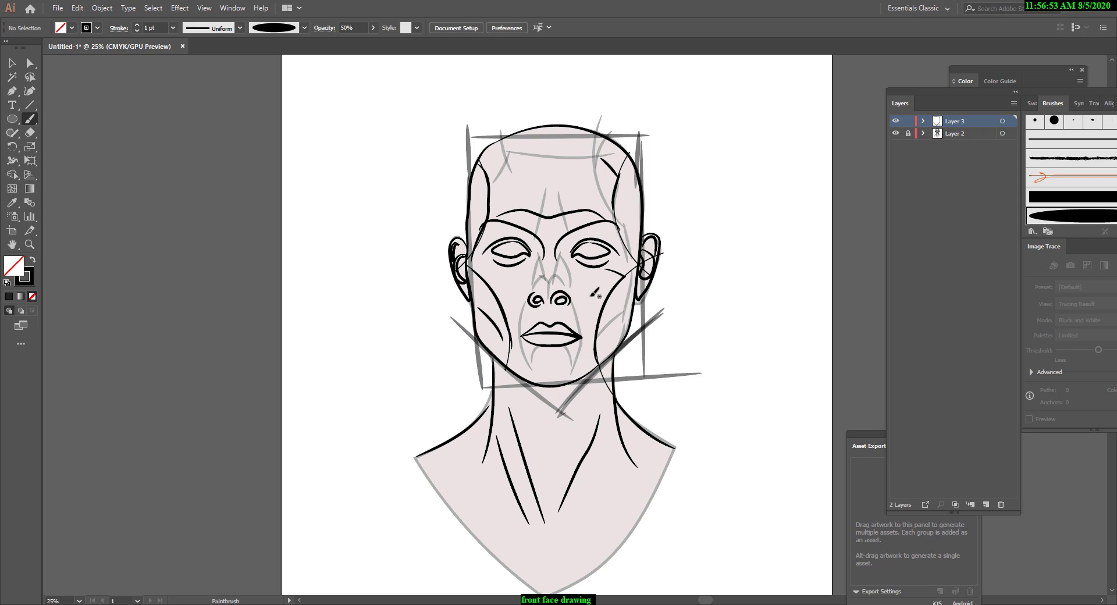
pyautogui.moveTo(579, 99); pyautogui.dragTo(704, 220)
pyautogui.moveTo(423, 235); pyautogui.dragTo(516, 105)
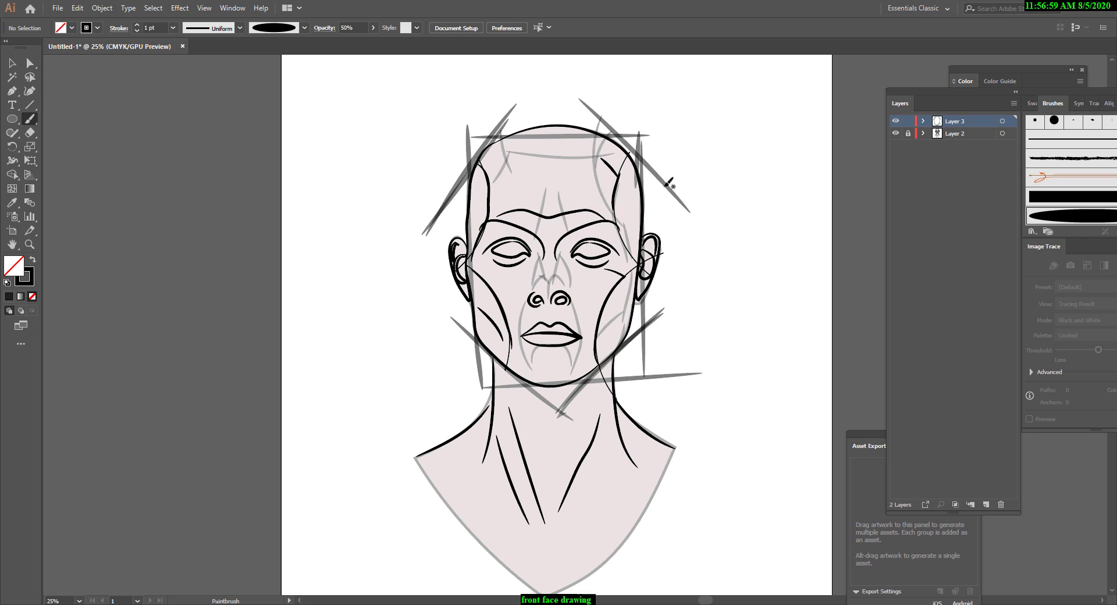
pyautogui.moveTo(668, 181); pyautogui.dragTo(668, 353)
pyautogui.moveTo(663, 163); pyautogui.dragTo(666, 356)
pyautogui.moveTo(441, 194); pyautogui.dragTo(453, 340)
# Paint near-horizontal guide curves across the brows, below the eyes, around the mouth and beneath the chin.
pyautogui.moveTo(436, 234)
pyautogui.mouseDown()
pyautogui.moveTo(504, 220)
pyautogui.moveTo(694, 225)
pyautogui.mouseUp()
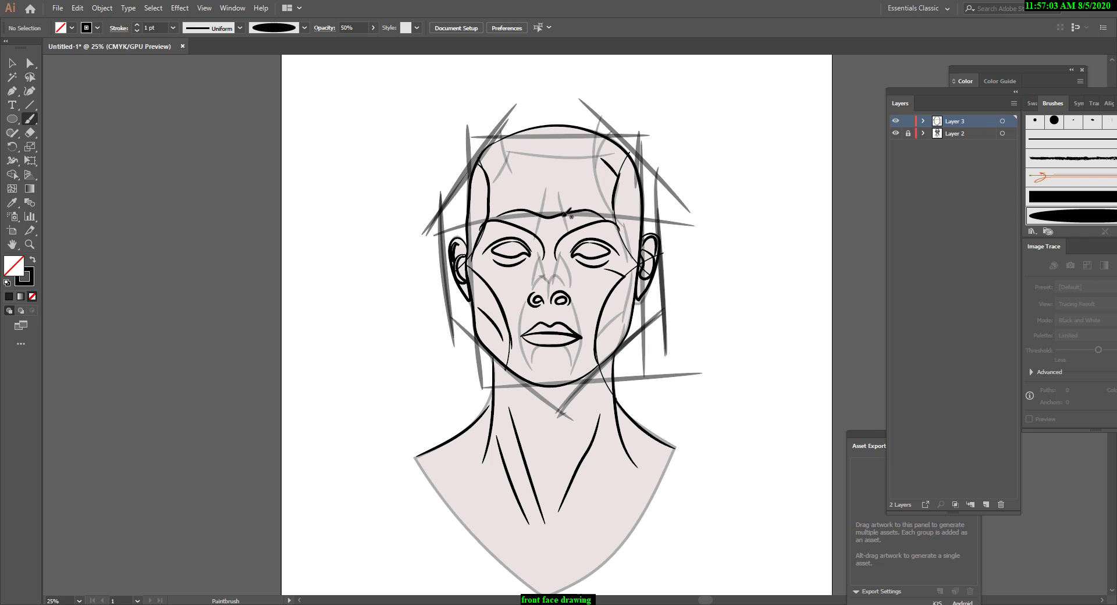
pyautogui.moveTo(492, 274); pyautogui.dragTo(703, 281)
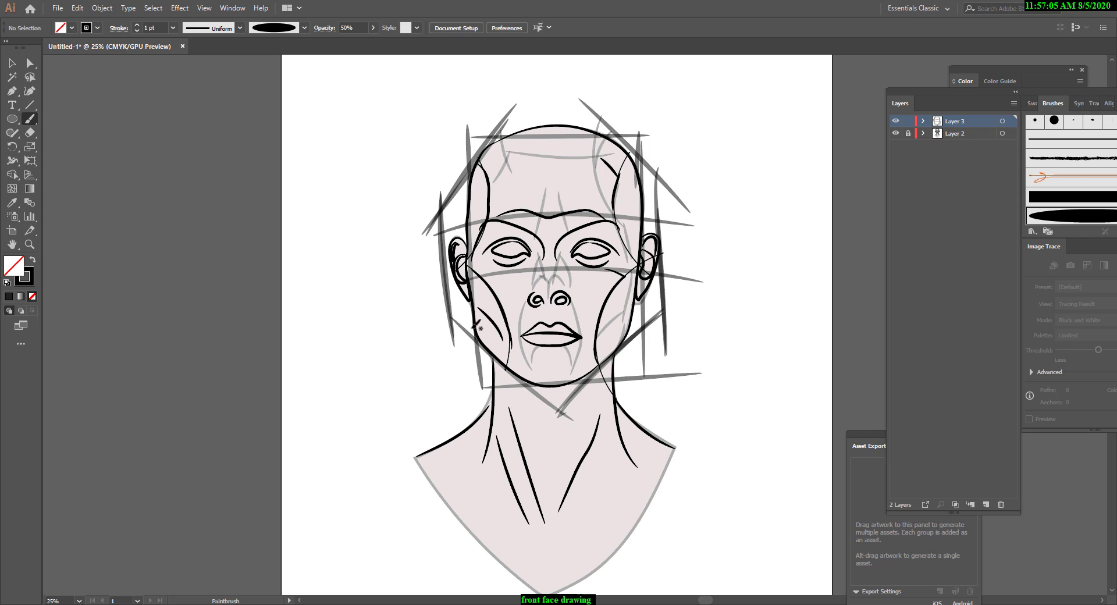
pyautogui.moveTo(475, 326); pyautogui.dragTo(690, 310)
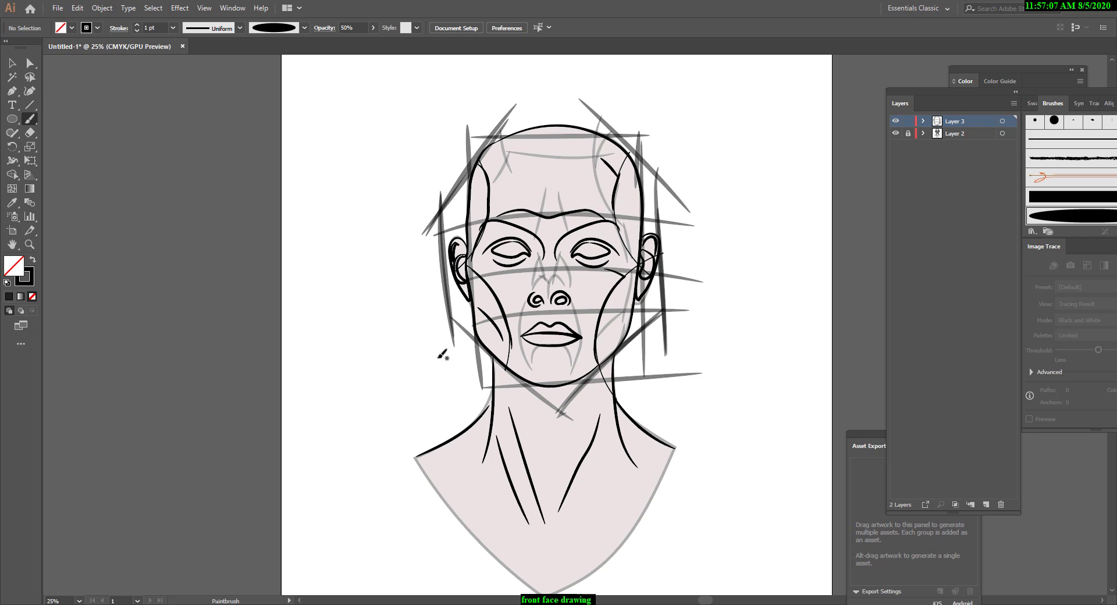
pyautogui.moveTo(430, 355); pyautogui.dragTo(669, 336)
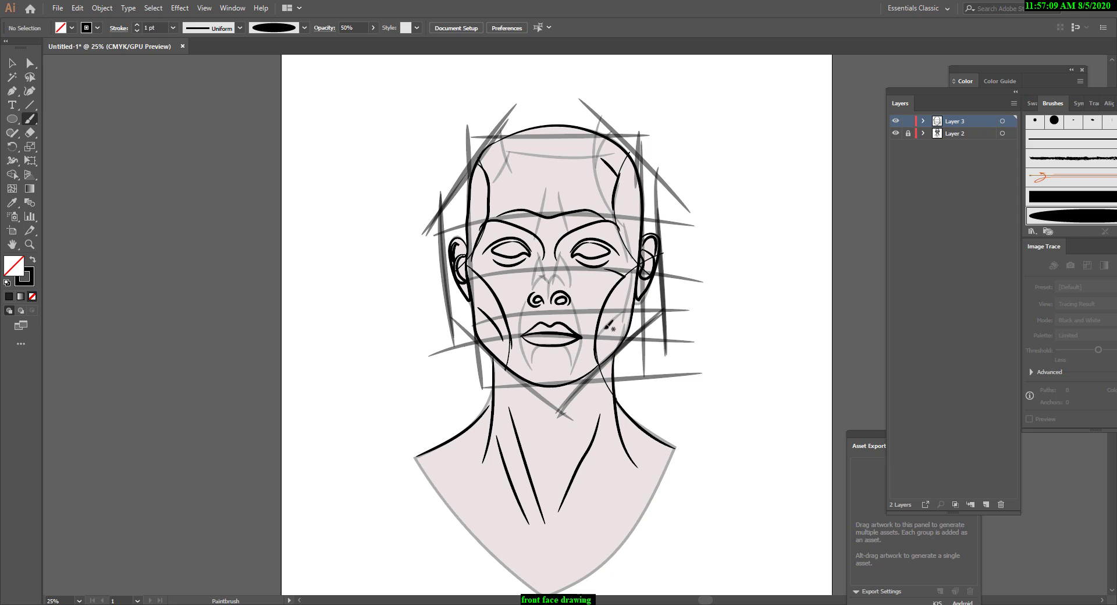
pyautogui.moveTo(480, 361); pyautogui.dragTo(639, 337)
pyautogui.moveTo(557, 348); pyautogui.dragTo(636, 359)
pyautogui.moveTo(479, 333); pyautogui.dragTo(612, 319)
pyautogui.moveTo(438, 404); pyautogui.dragTo(720, 394)
# Paint long guide strokes down both sides of the neck and sloping outward along both shoulders.
pyautogui.moveTo(616, 288); pyautogui.dragTo(658, 536)
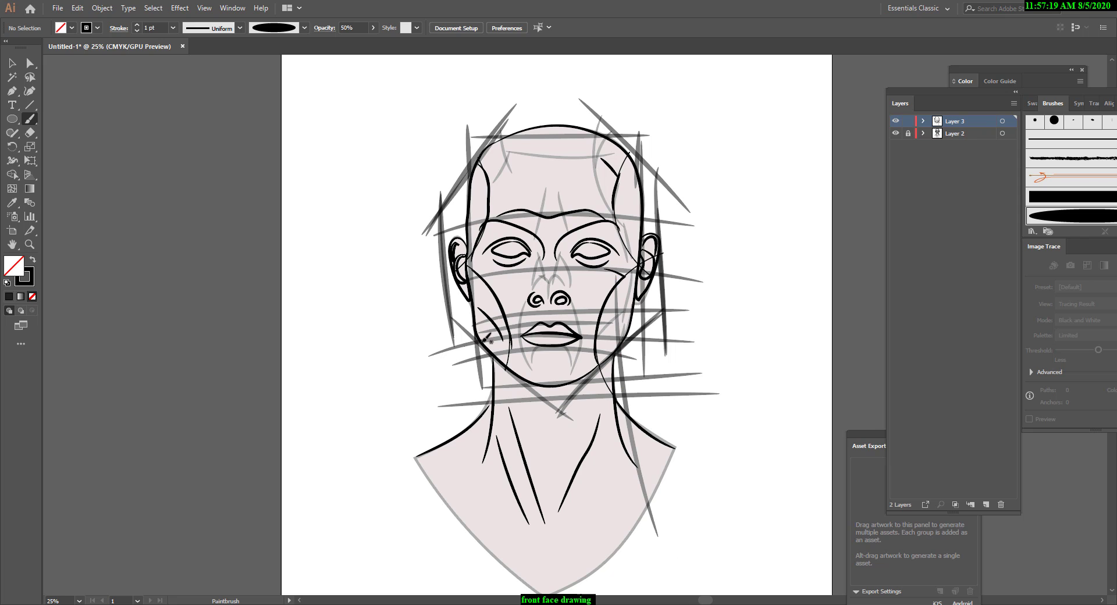
pyautogui.moveTo(508, 307); pyautogui.dragTo(482, 516)
pyautogui.moveTo(351, 494); pyautogui.dragTo(492, 396)
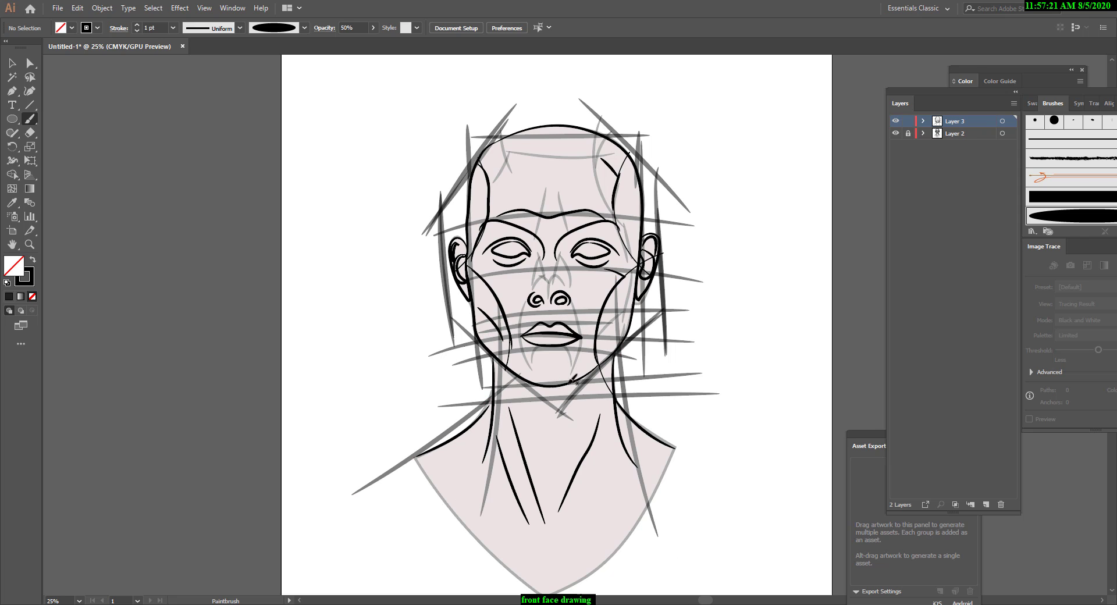
pyautogui.moveTo(599, 389); pyautogui.dragTo(742, 500)
pyautogui.moveTo(603, 355); pyautogui.dragTo(726, 500)
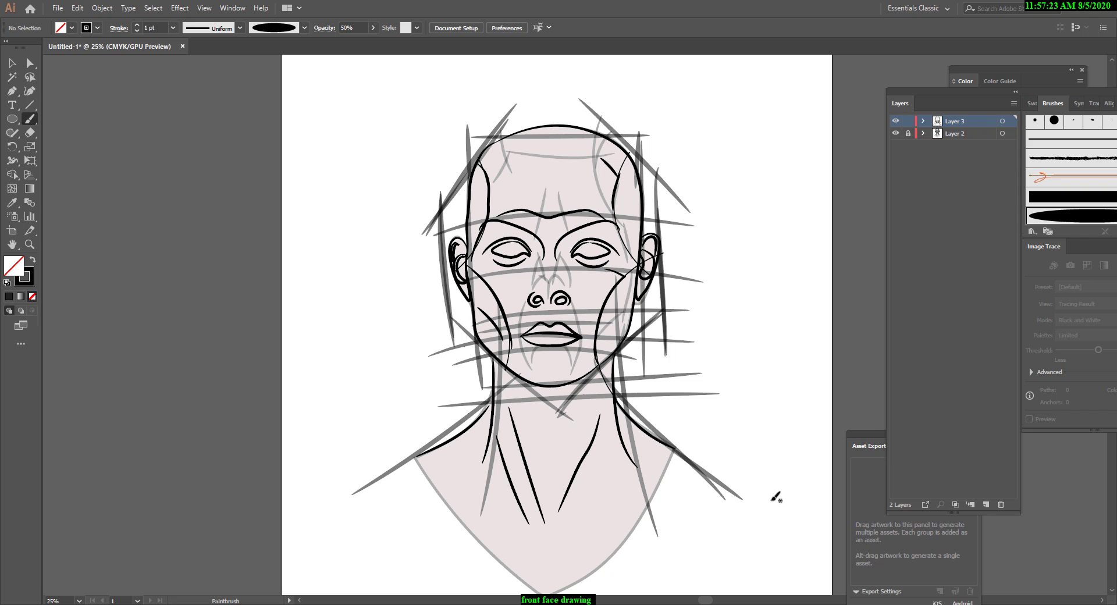
# Hide Layer 2 and paint two arched eyebrow curves and a vertical nose line over the guides.
pyautogui.click(895, 133)
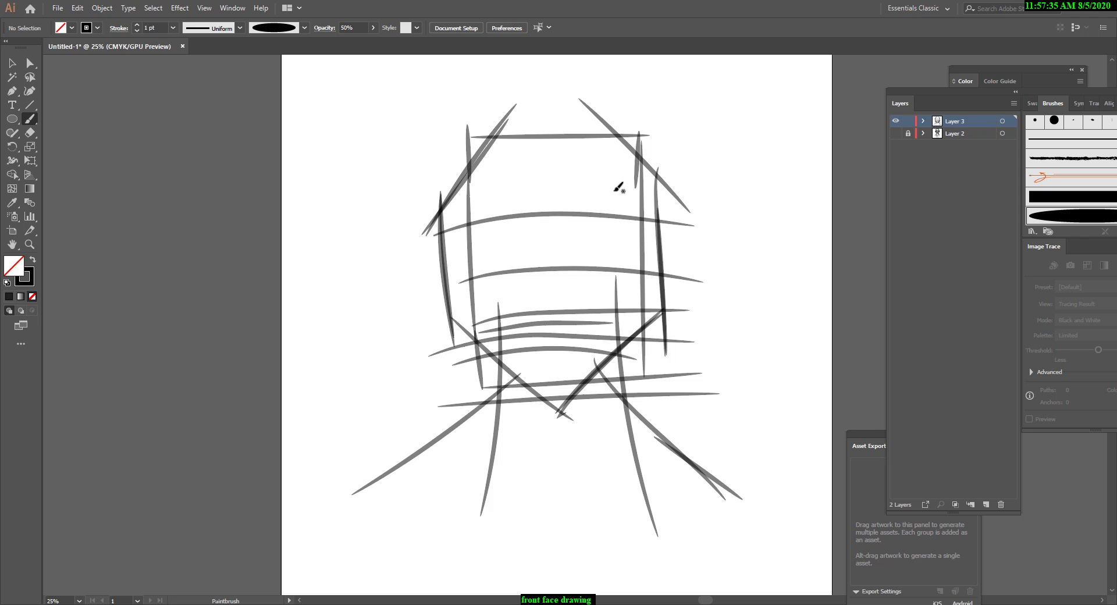
pyautogui.moveTo(562, 212); pyautogui.dragTo(659, 219)
pyautogui.moveTo(551, 213); pyautogui.dragTo(483, 213)
pyautogui.hotkey('ctrl', 'z')
pyautogui.moveTo(562, 223); pyautogui.dragTo(561, 291)
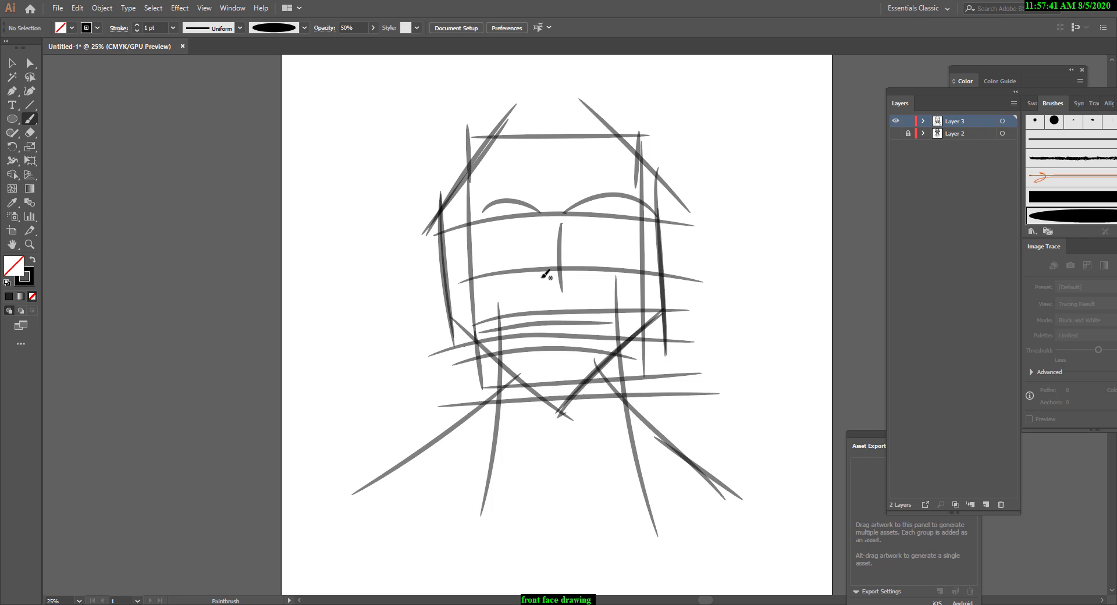
# Paint the second nose line, short dark marks for the nose base and lips, and two long vertical lines through the face.
pyautogui.moveTo(540, 241)
pyautogui.mouseDown()
pyautogui.moveTo(544, 291)
pyautogui.moveTo(587, 313)
pyautogui.moveTo(582, 328)
pyautogui.mouseUp()
pyautogui.moveTo(536, 326)
pyautogui.mouseDown()
pyautogui.moveTo(582, 328)
pyautogui.moveTo(586, 344)
pyautogui.mouseUp()
pyautogui.moveTo(541, 345); pyautogui.dragTo(582, 343)
pyautogui.moveTo(591, 196); pyautogui.dragTo(582, 398)
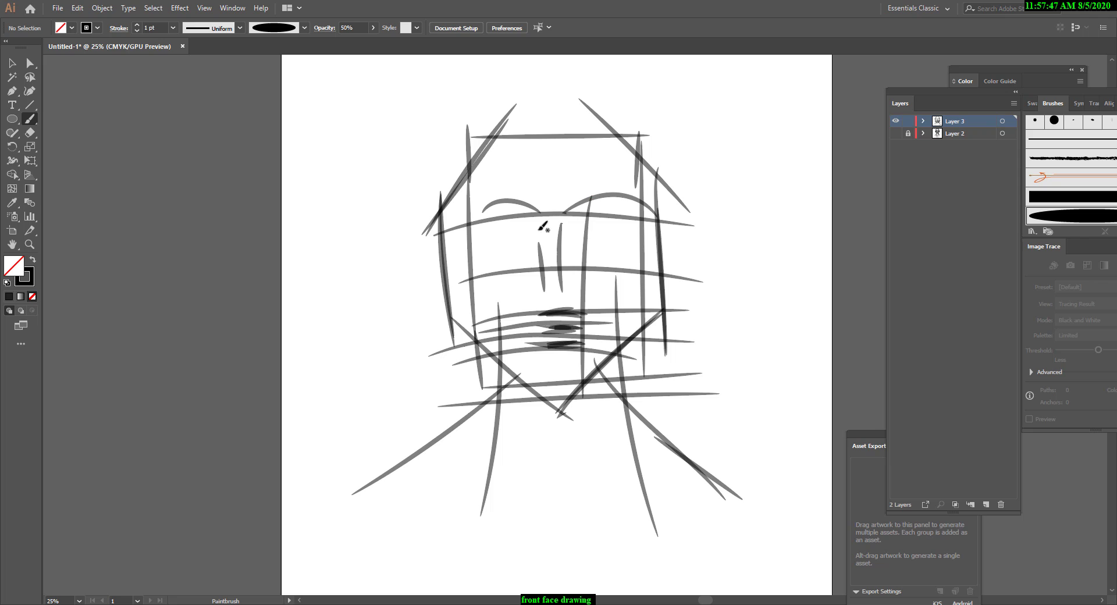
pyautogui.moveTo(531, 176); pyautogui.dragTo(549, 400)
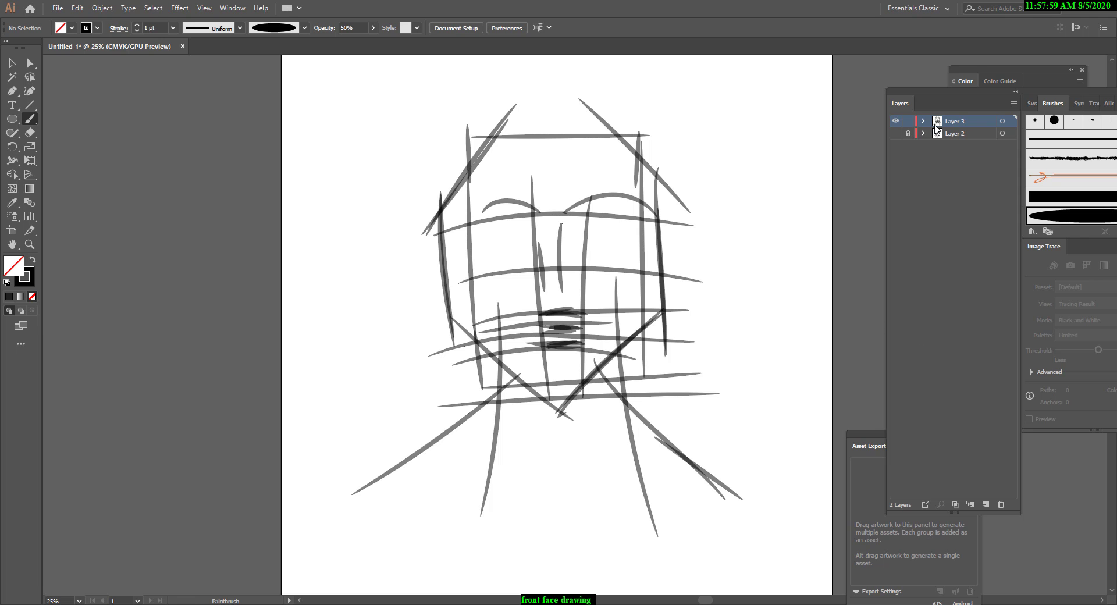
# Show Layer 2 again, select all the construction strokes over the face, and delete them.
pyautogui.click(897, 134)
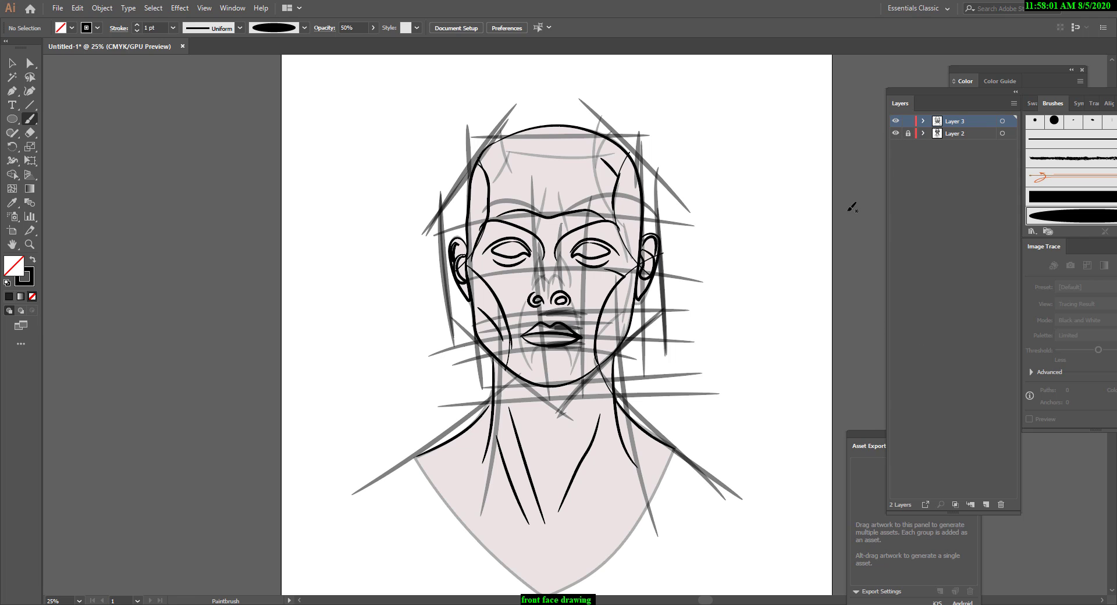
pyautogui.click(12, 63)
pyautogui.moveTo(413, 123)
pyautogui.mouseDown()
pyautogui.moveTo(778, 508)
pyautogui.moveTo(723, 522)
pyautogui.mouseUp()
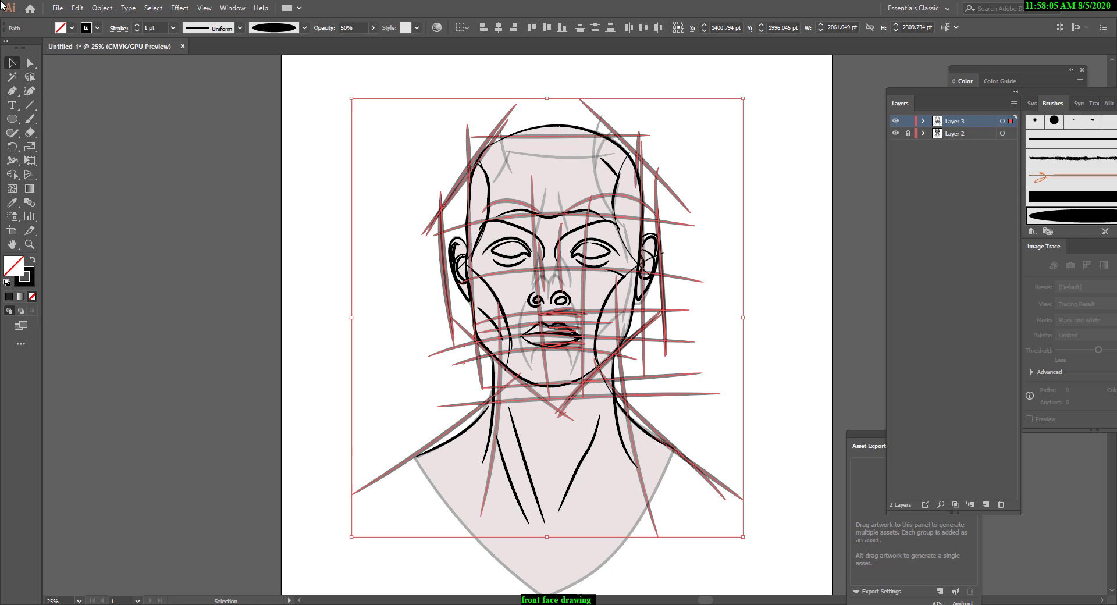
pyautogui.press('Delete')
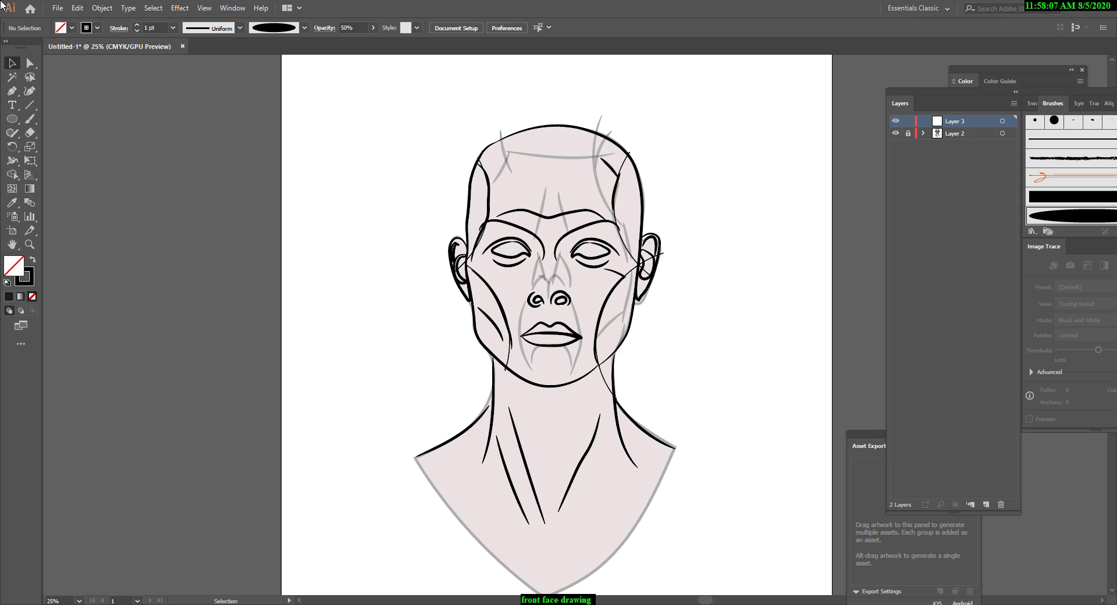